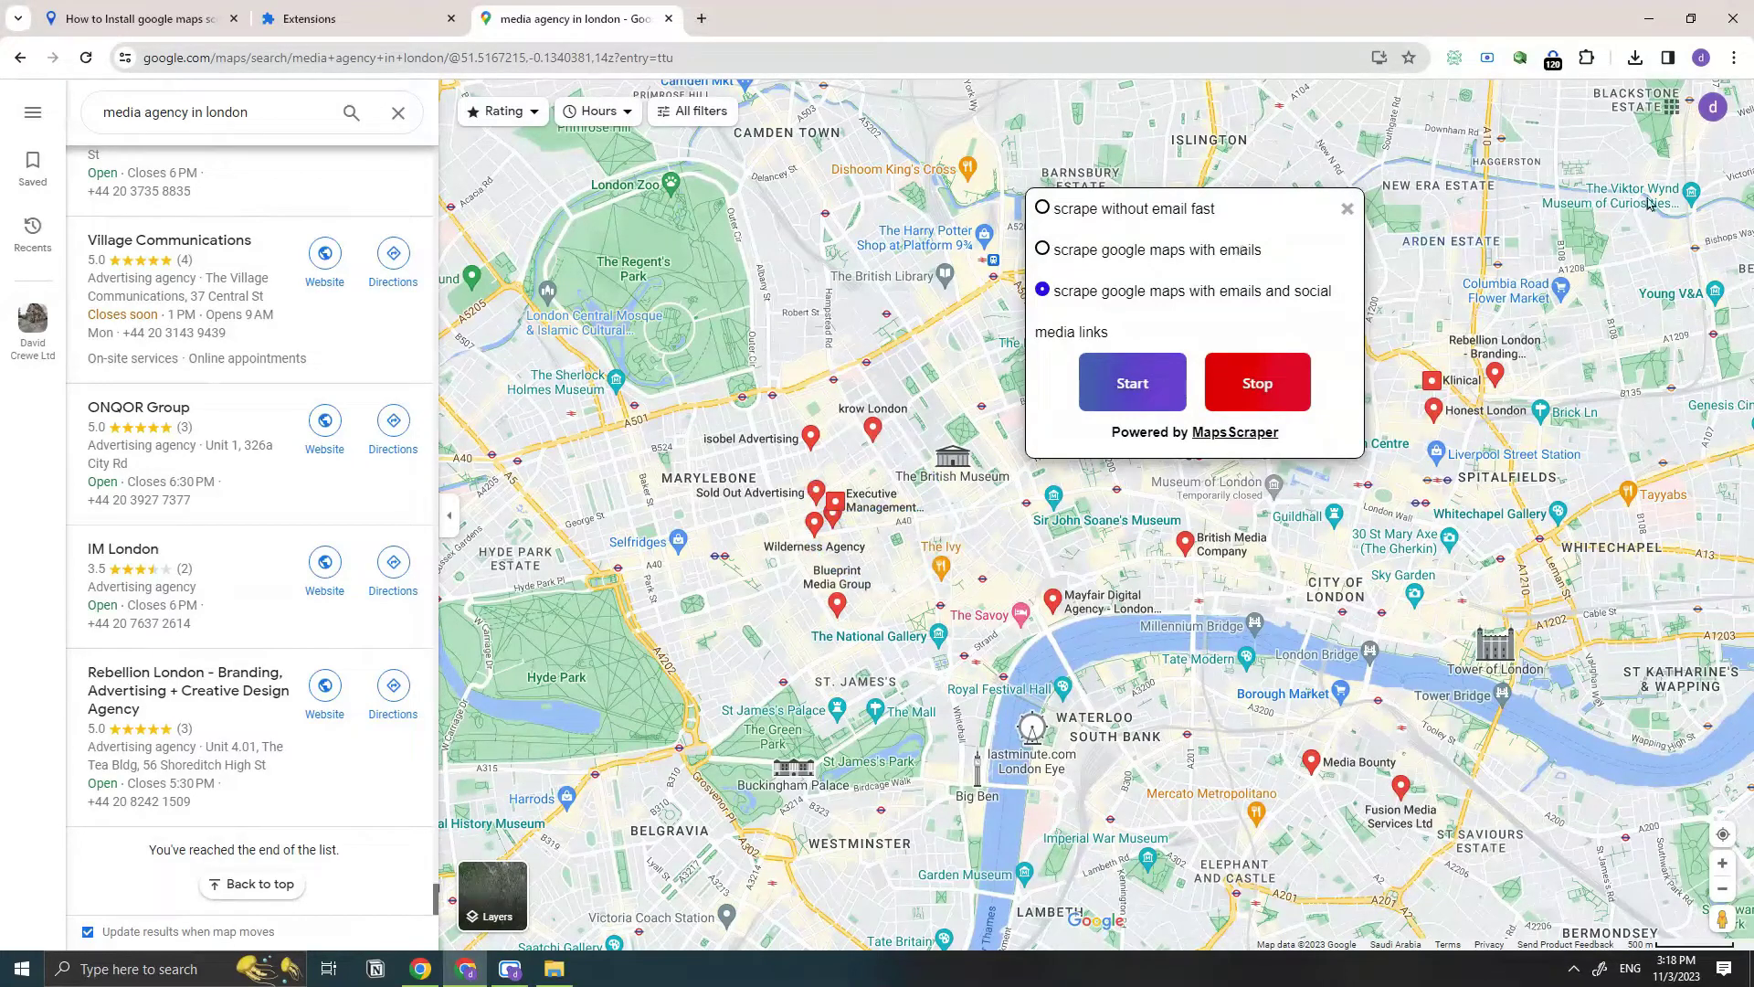
Step: Open the Mapsscraper results table and scroll through the scraped London media agencies
click(1551, 73)
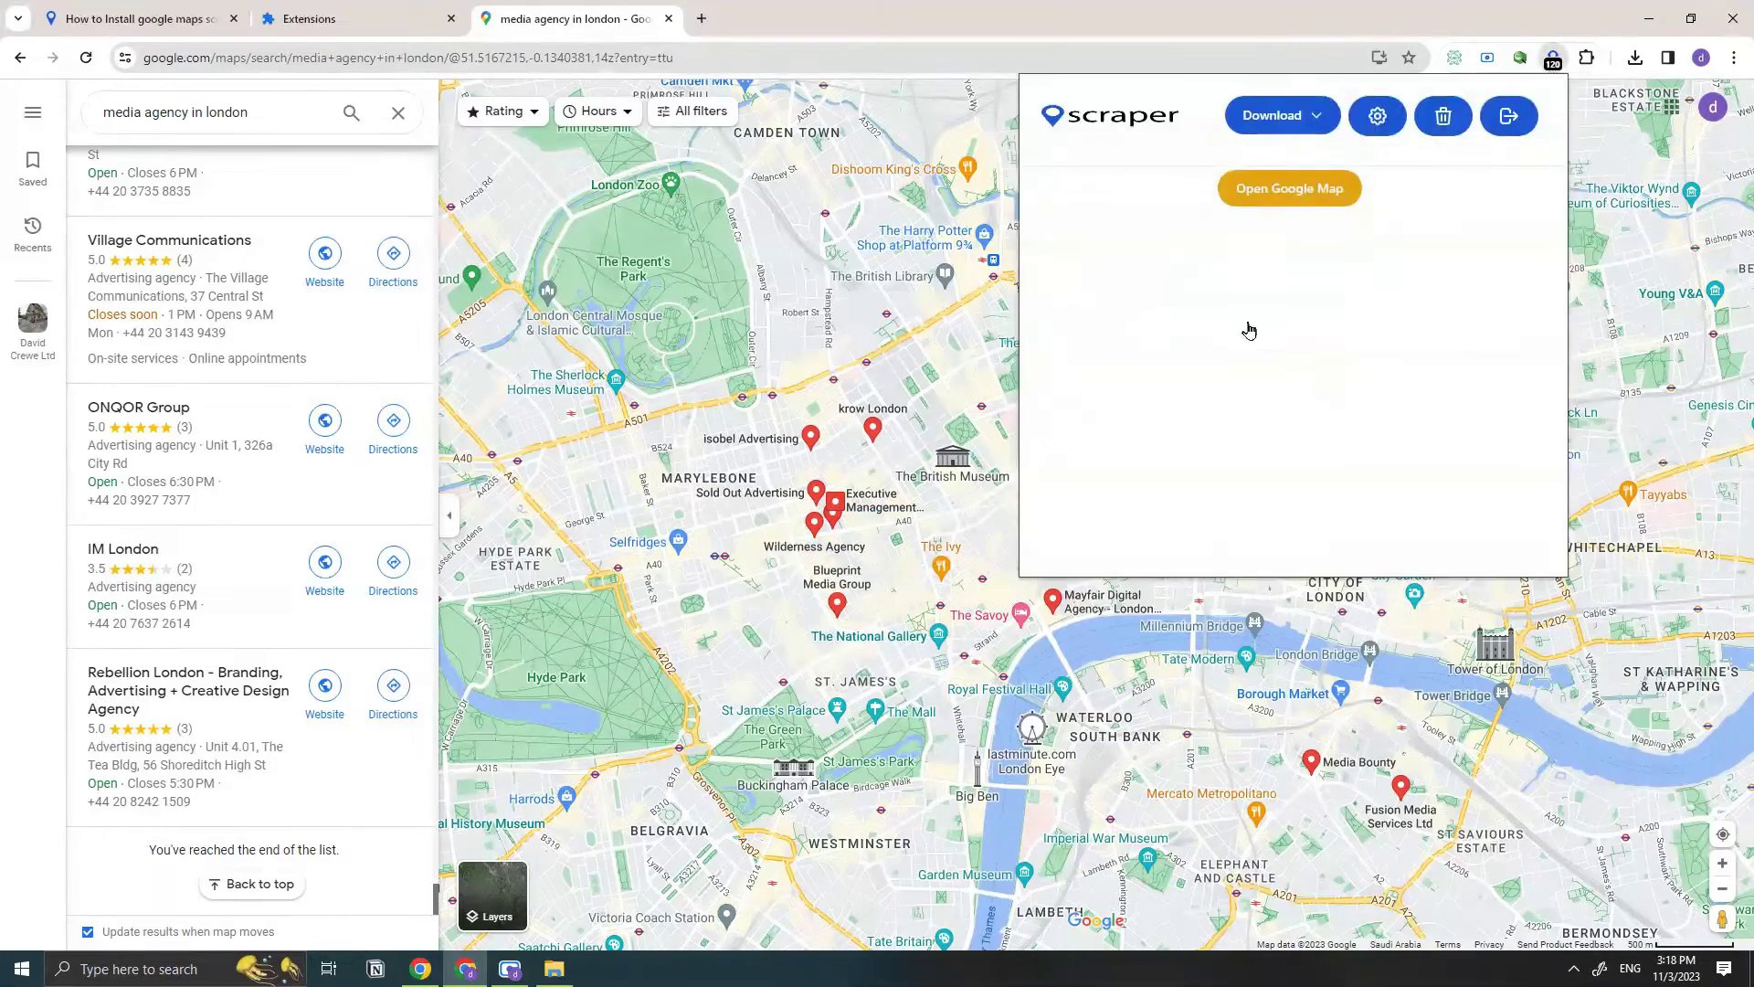
scroll(1221, 322, down, 3)
scroll(1221, 321, down, 4)
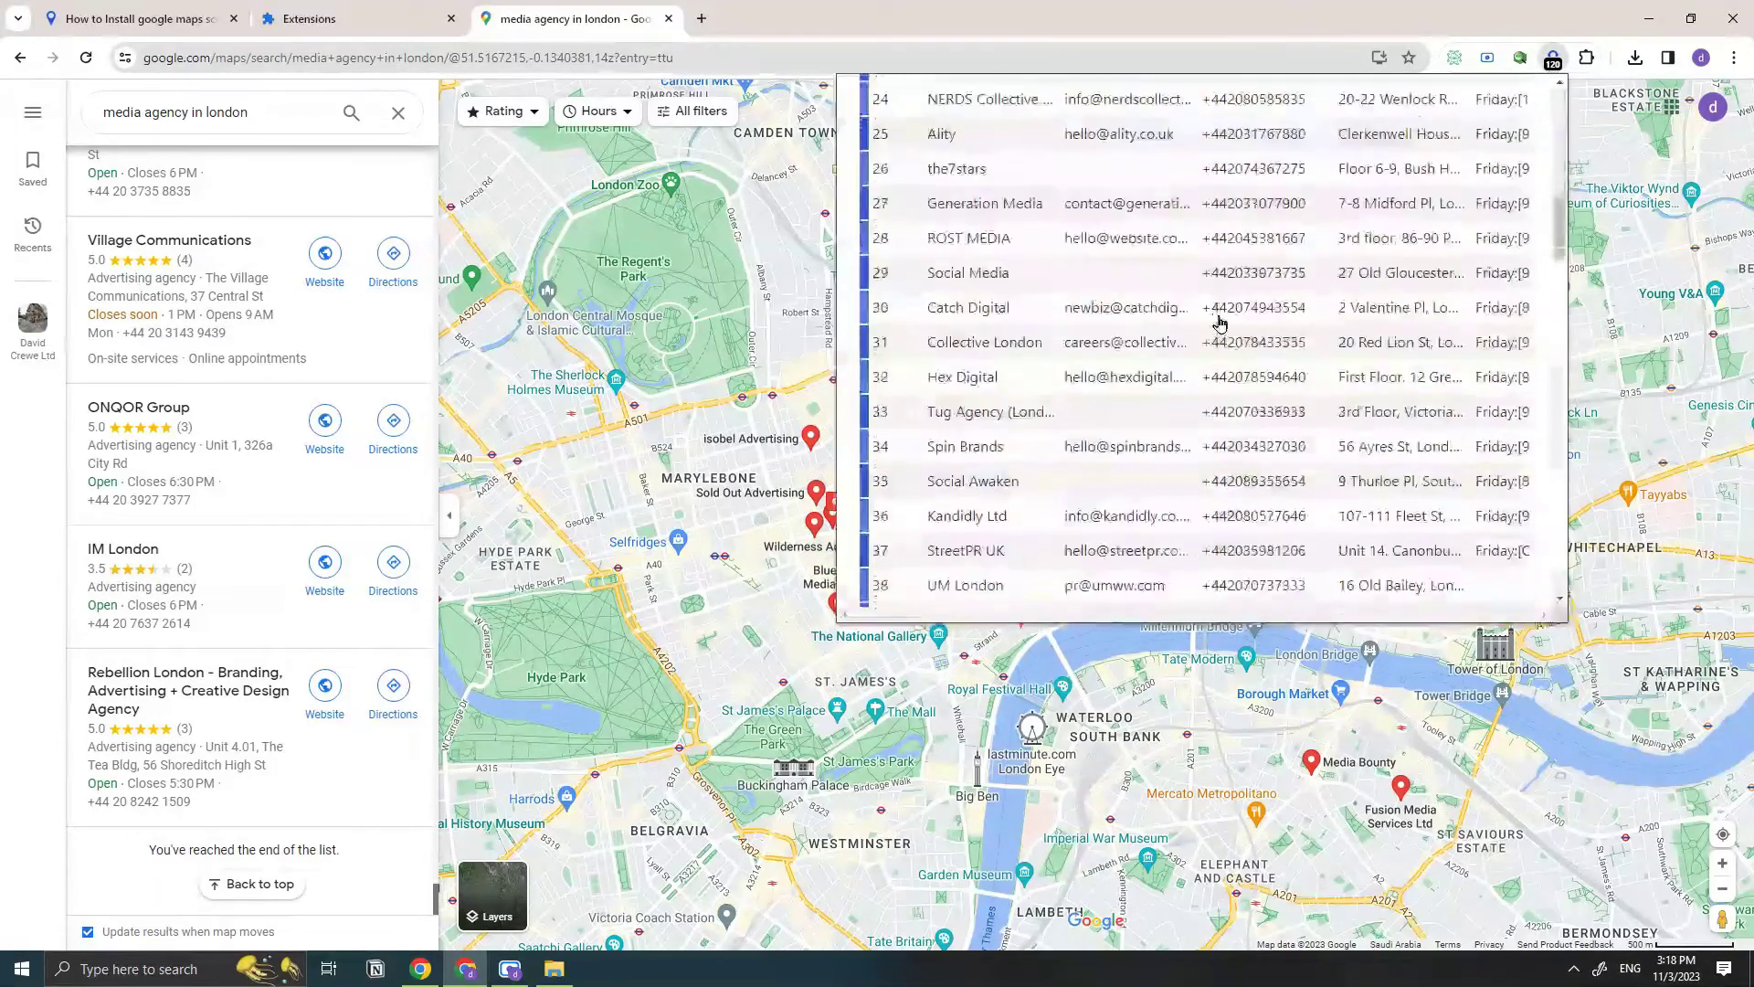
scroll(1221, 322, down, 4)
scroll(1221, 322, down, 3)
scroll(1221, 322, down, 3)
scroll(1220, 322, down, 5)
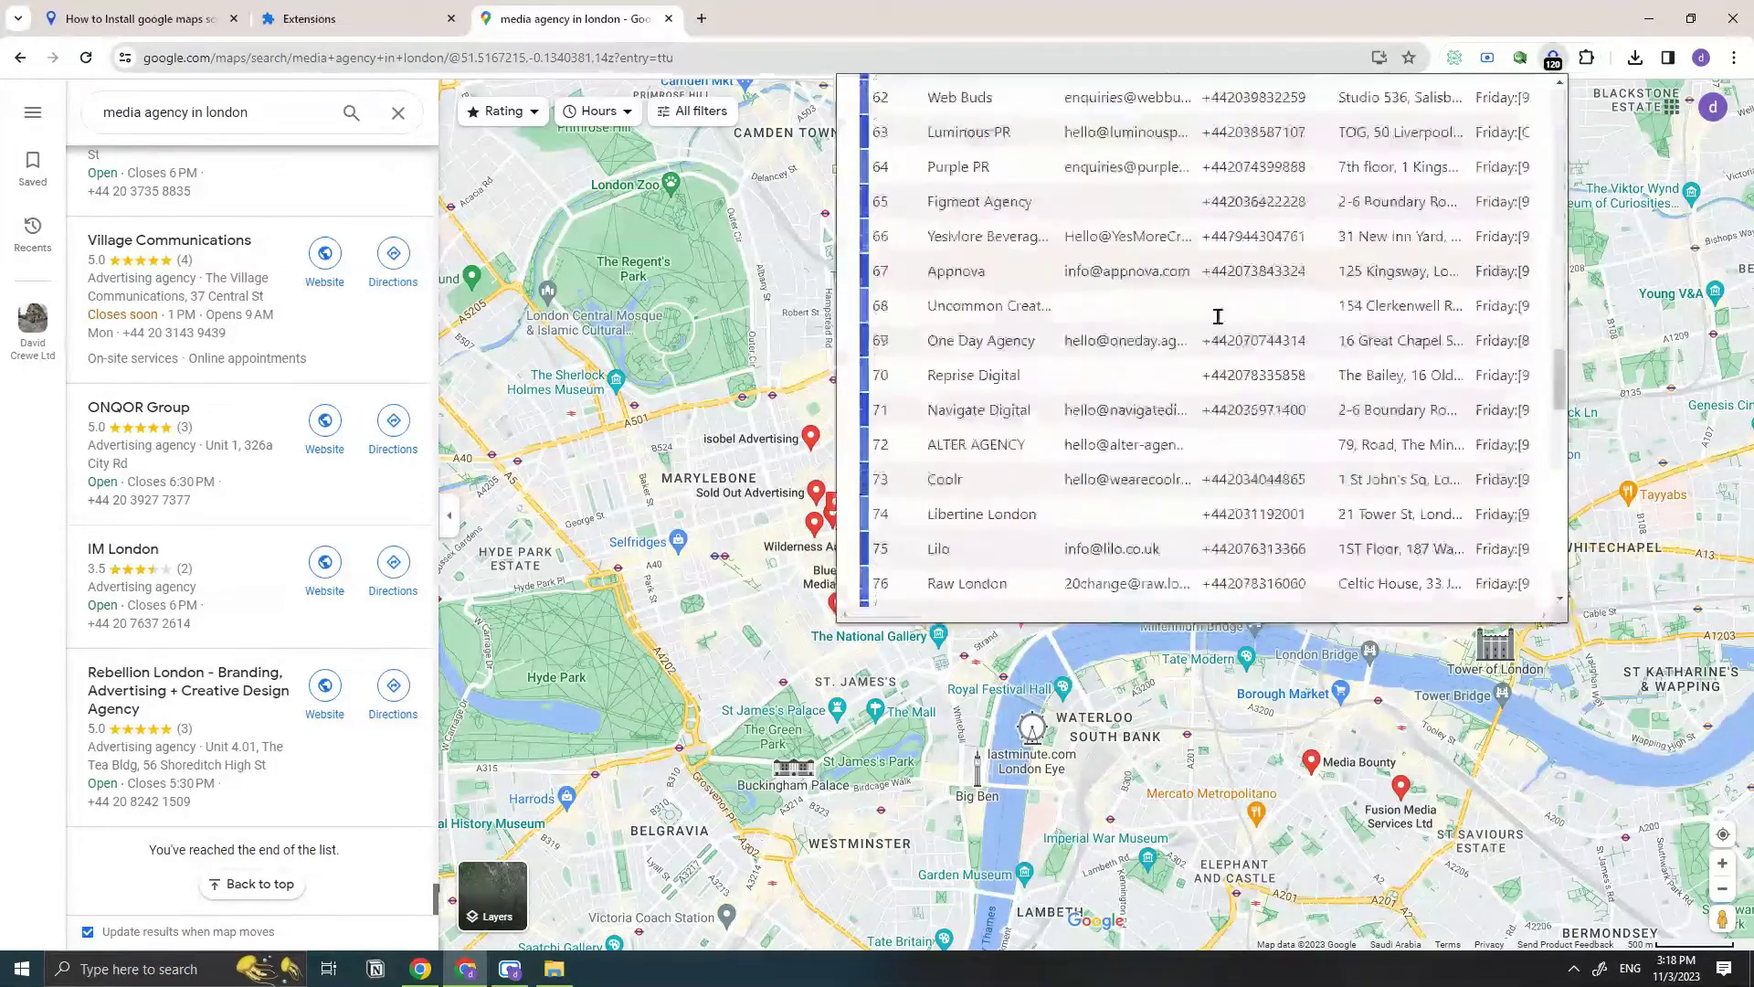
scroll(1215, 323, down, 5)
scroll(1210, 325, down, 5)
scroll(1207, 327, down, 4)
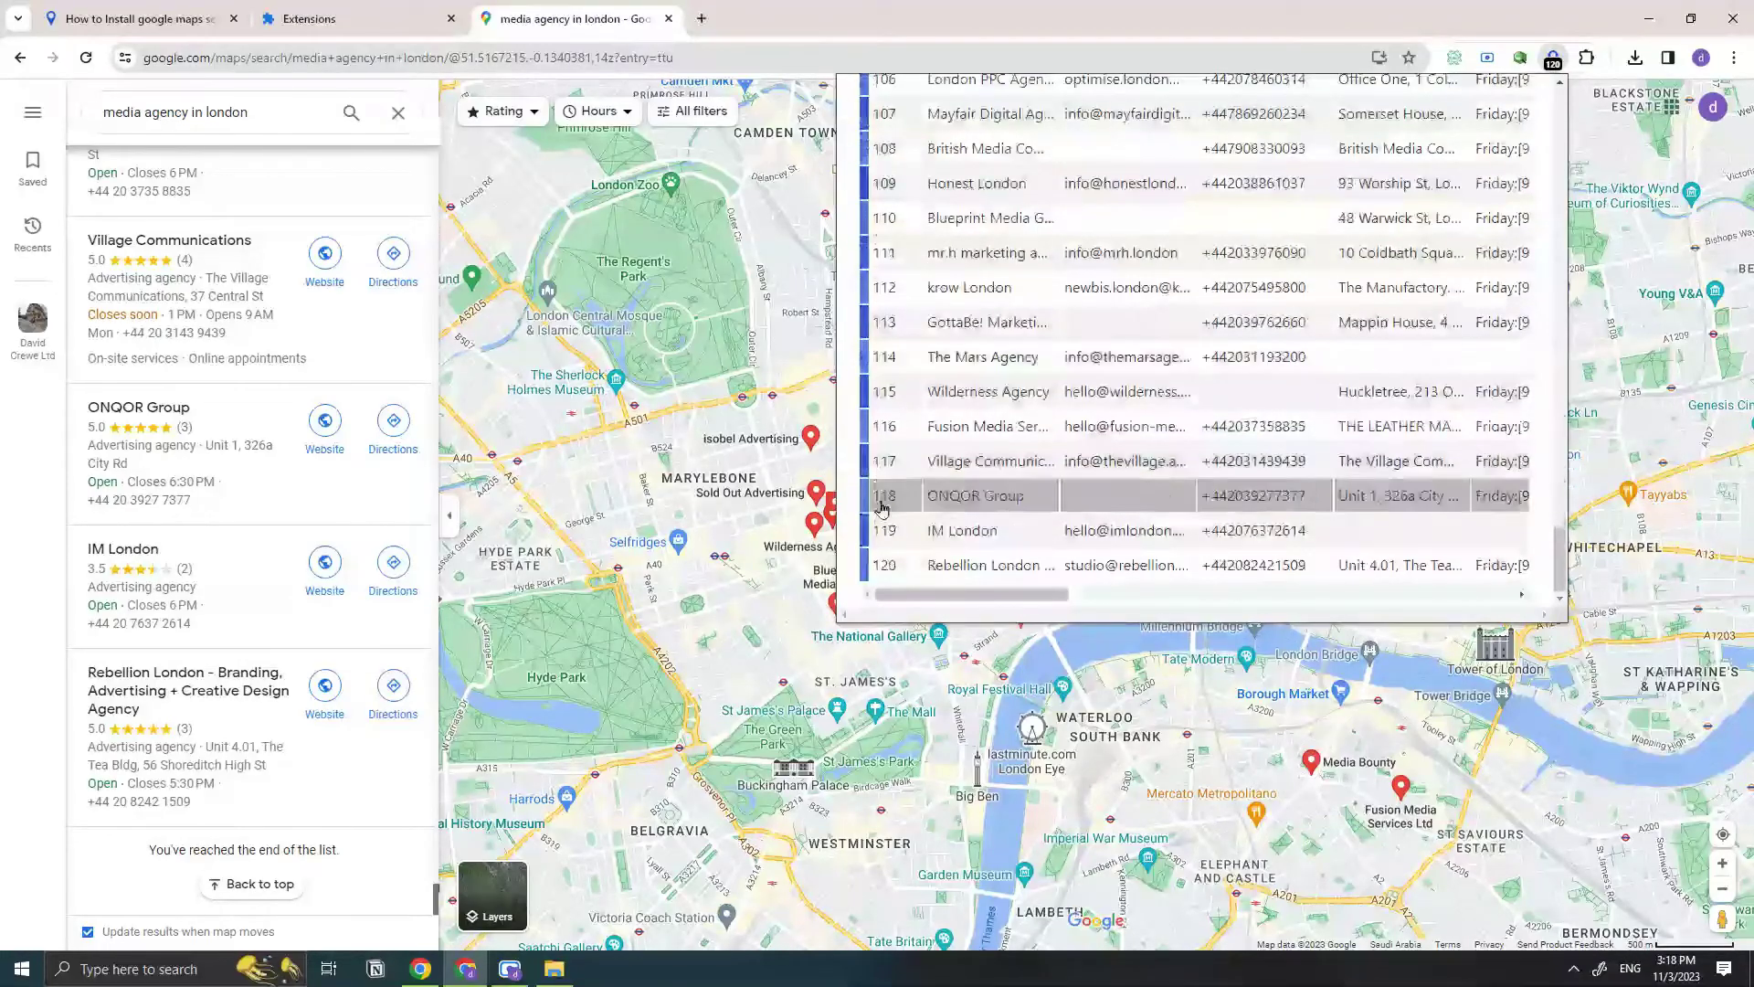
scroll(1436, 435, up, 5)
scroll(1436, 435, up, 6)
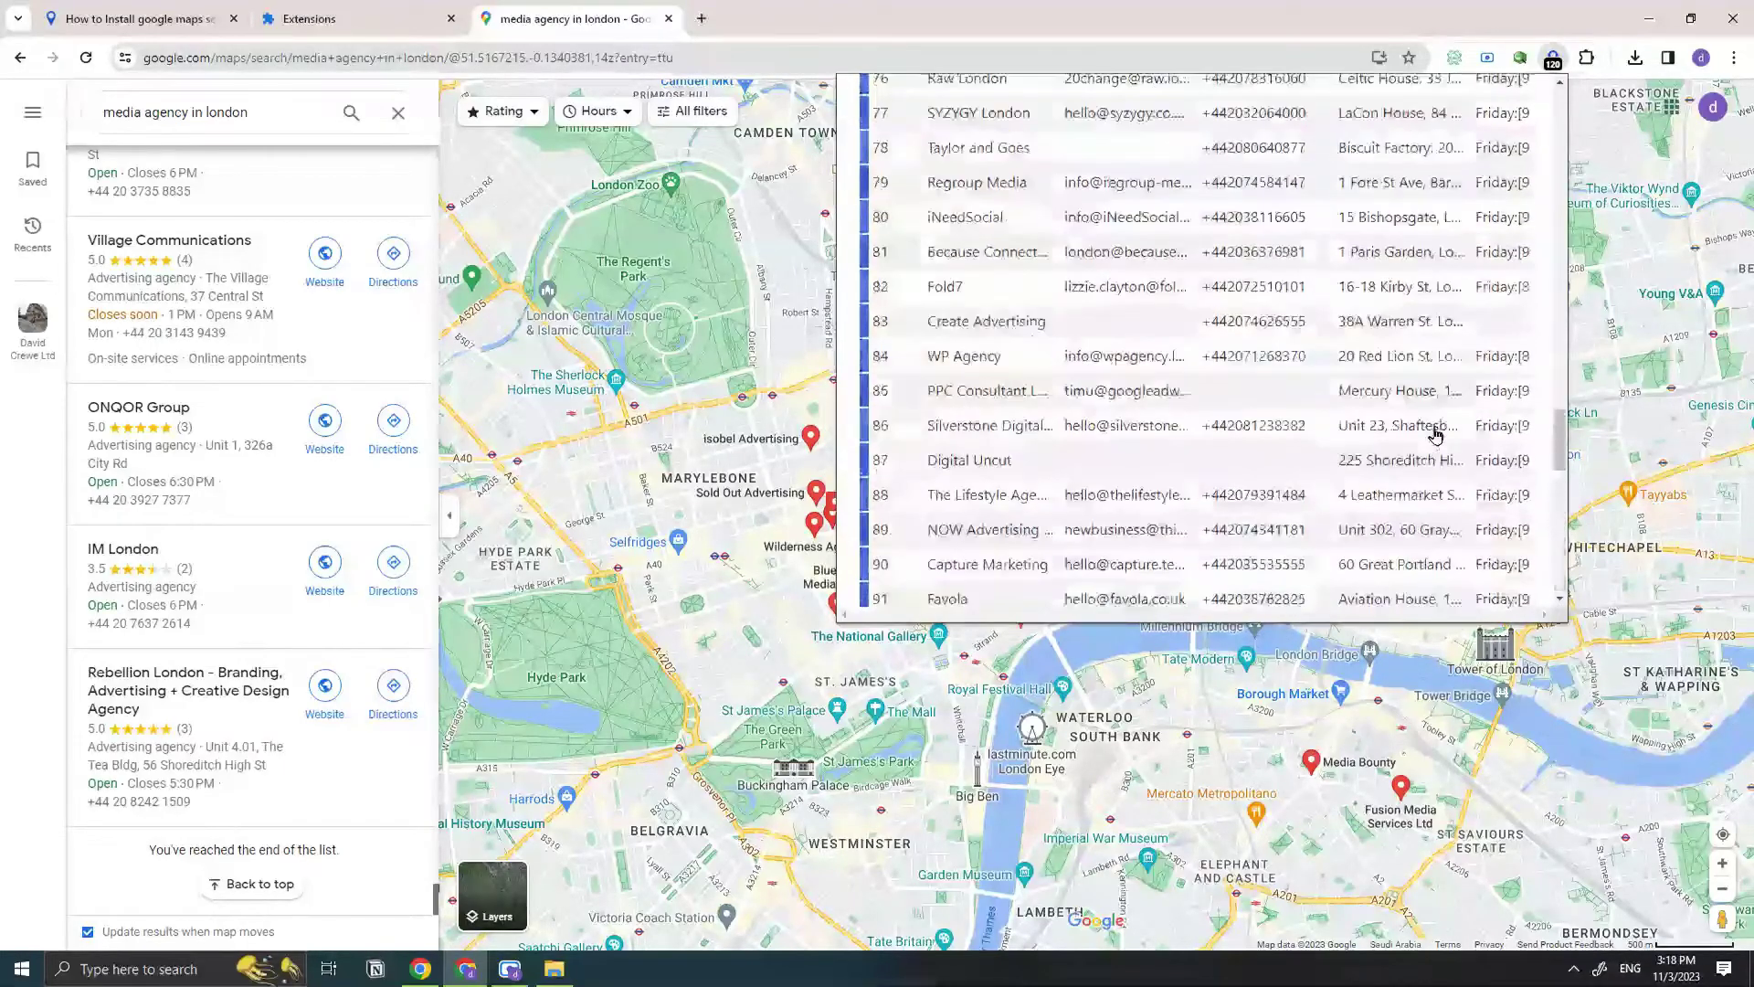
scroll(1435, 427, up, 6)
scroll(1433, 418, up, 6)
scroll(1438, 388, up, 7)
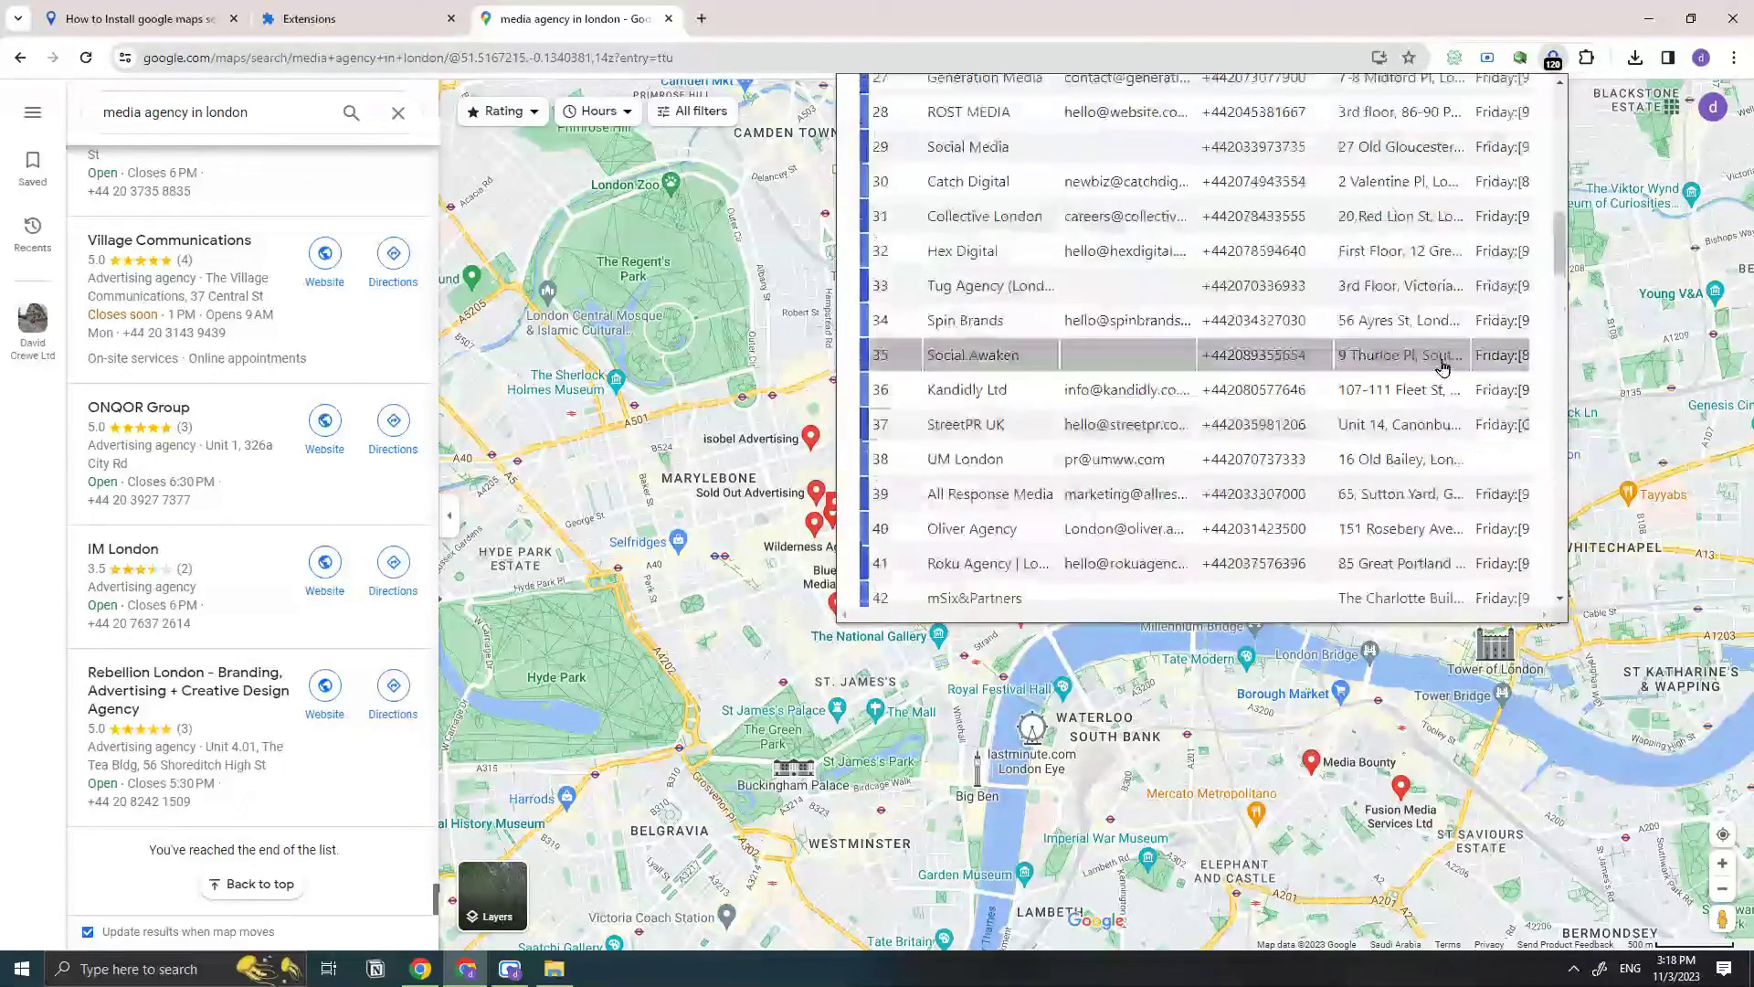
scroll(1442, 366, up, 5)
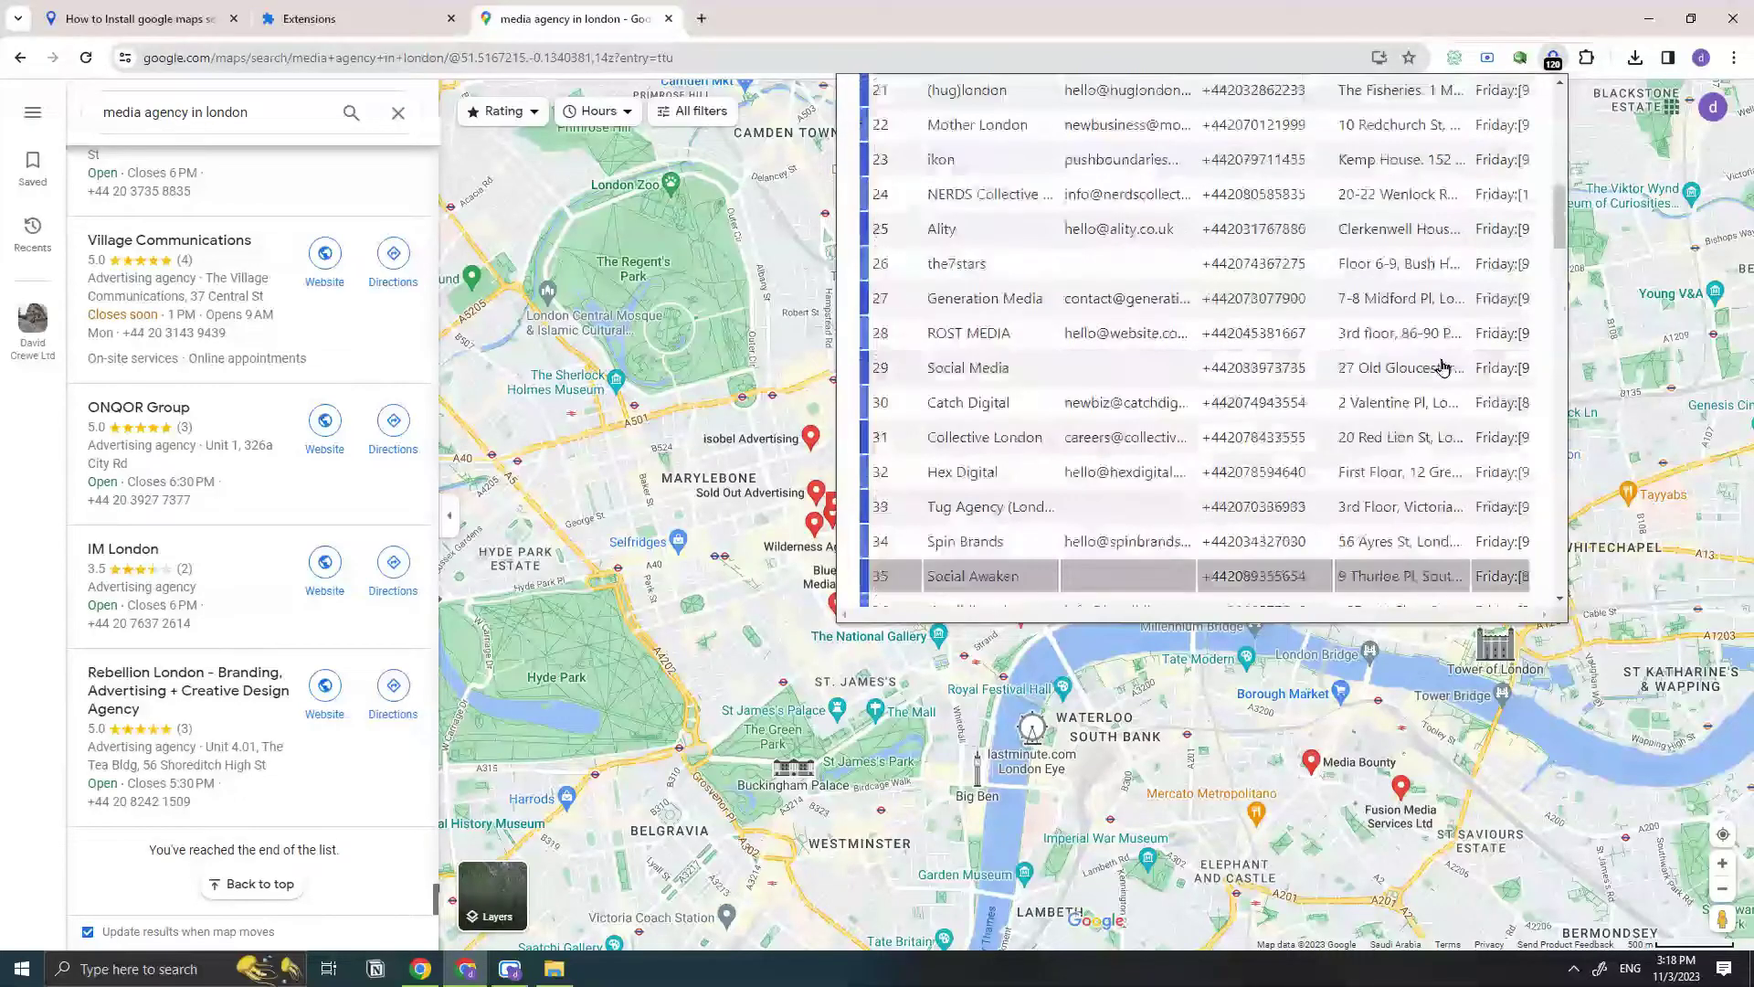
scroll(1442, 365, up, 5)
scroll(1441, 365, up, 5)
scroll(1352, 320, up, 1)
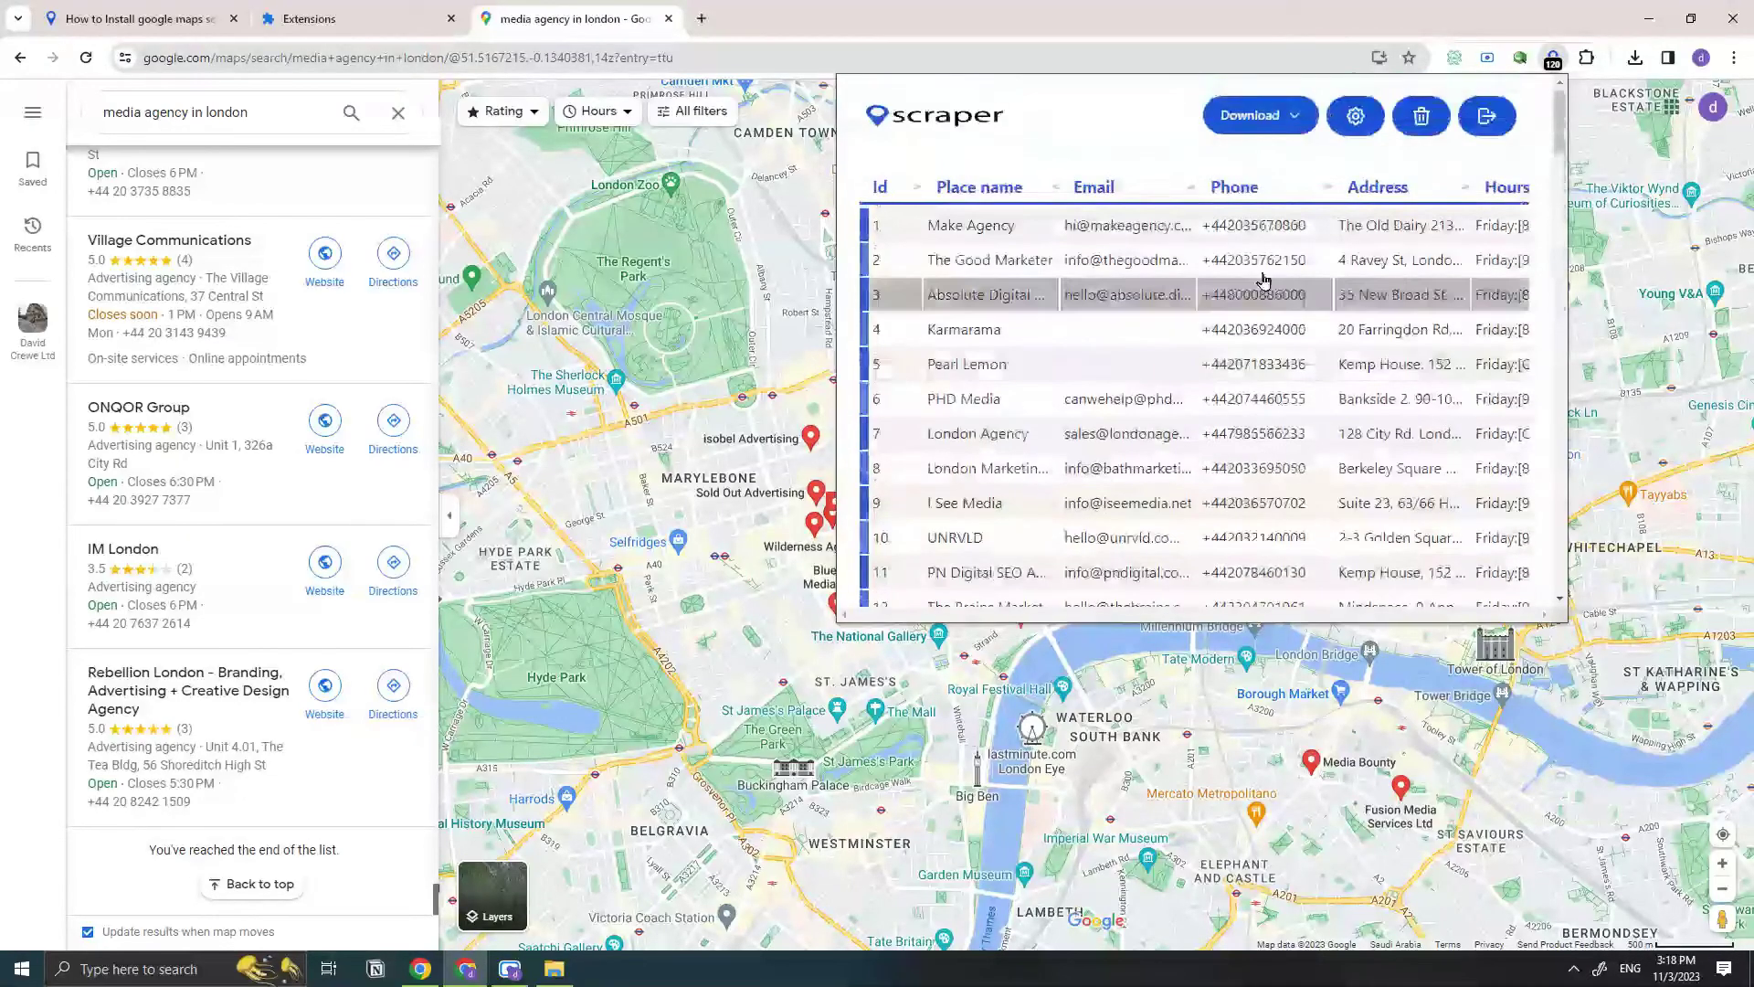
Step: Download the results as an XLSX file and show it in its folder
click(1252, 119)
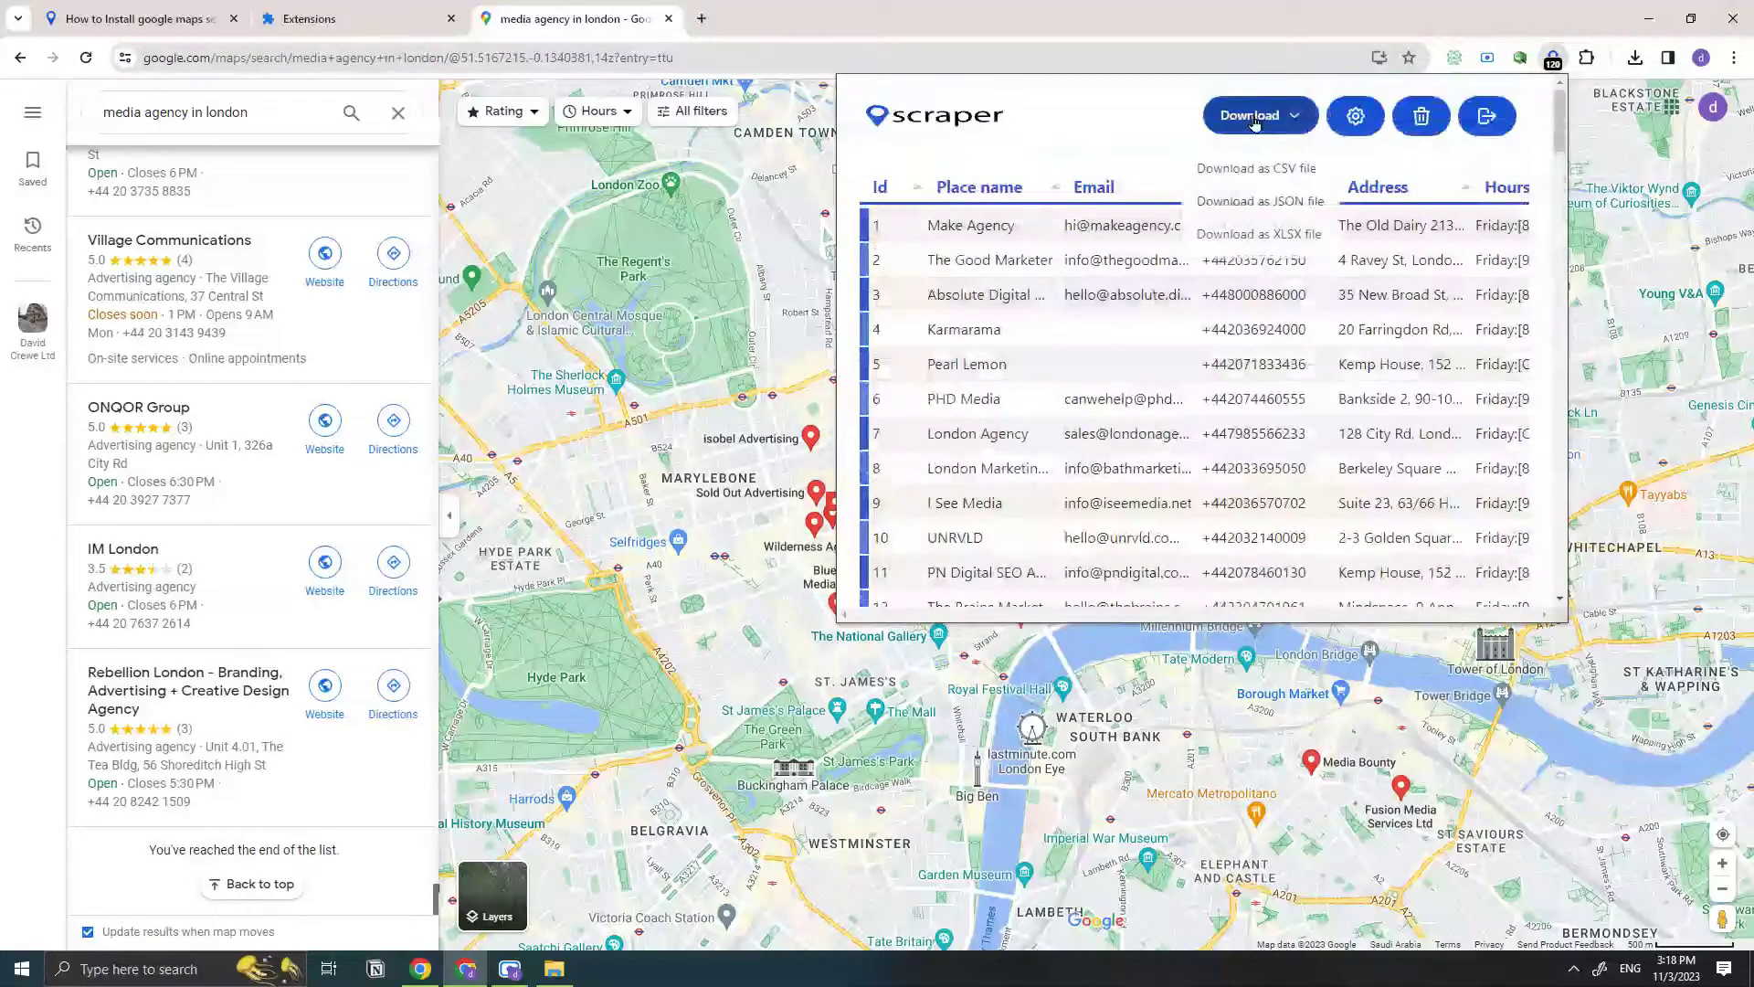
click(1313, 232)
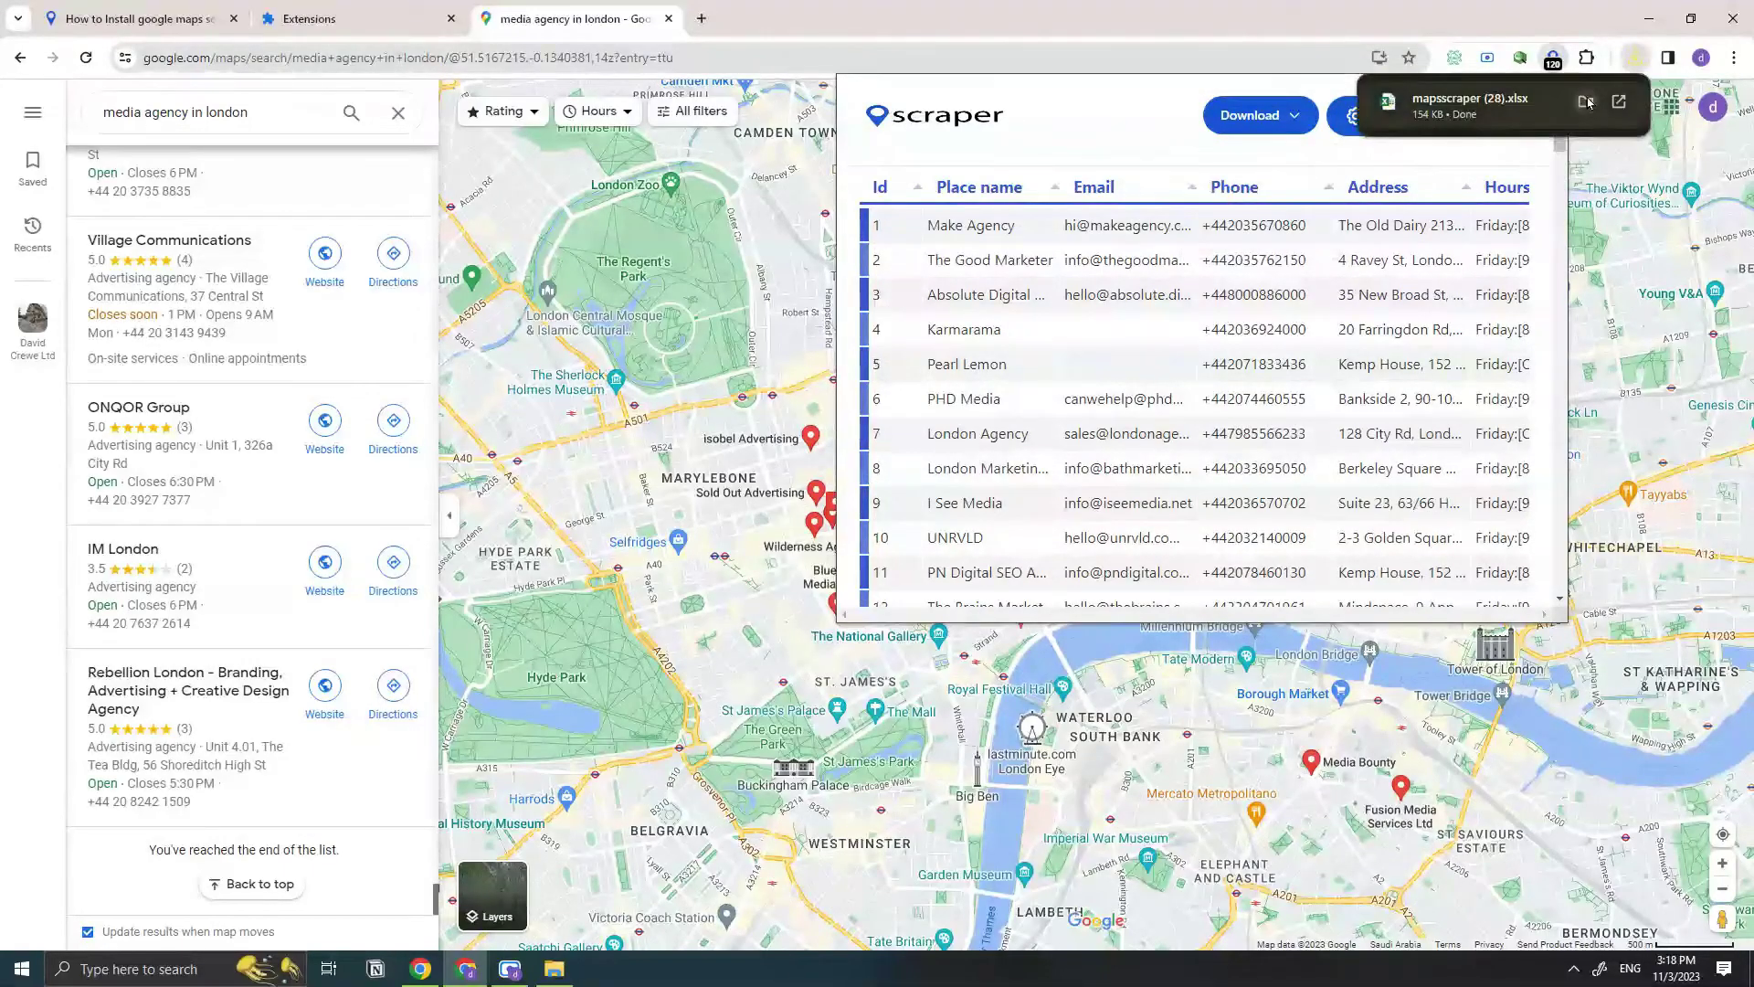
click(1588, 101)
Step: Open the exported spreadsheet in Excel, then go to Mapsscraper's How to install page
double_click(1199, 645)
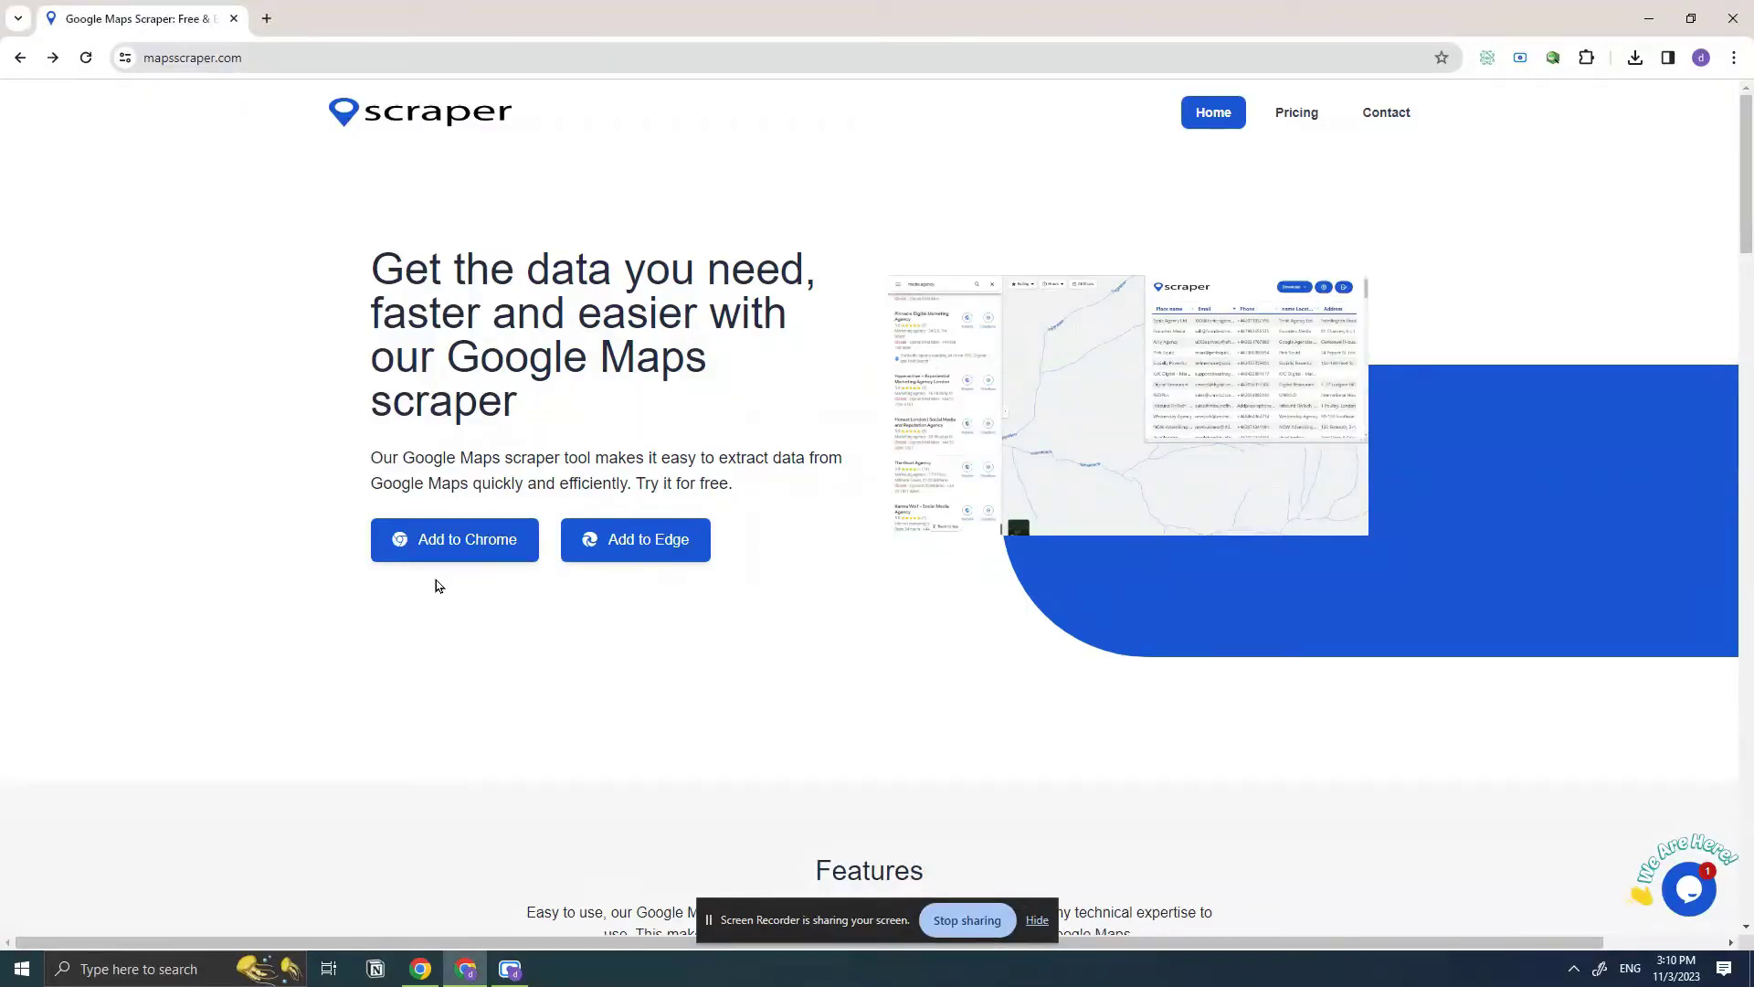
click(437, 542)
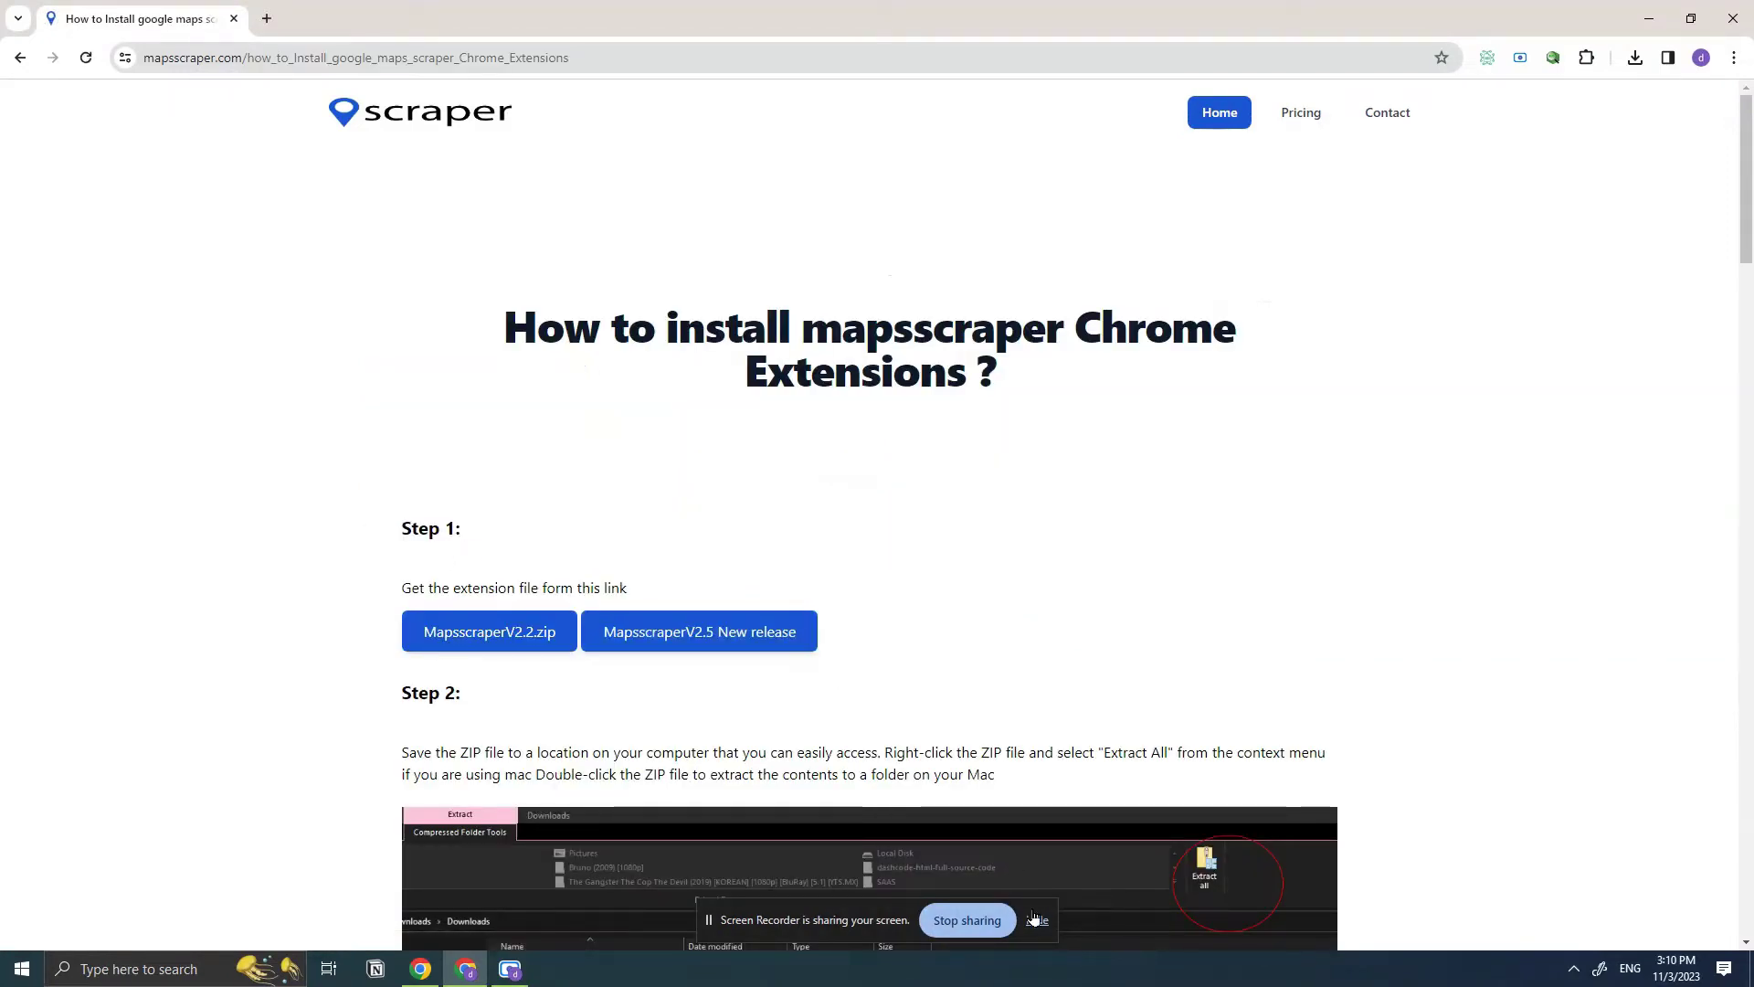
click(1038, 920)
Step: Download the MapsscraperV2.5 new-release ZIP from the installation guide
scroll(993, 505, down, 1)
scroll(692, 540, up, 1)
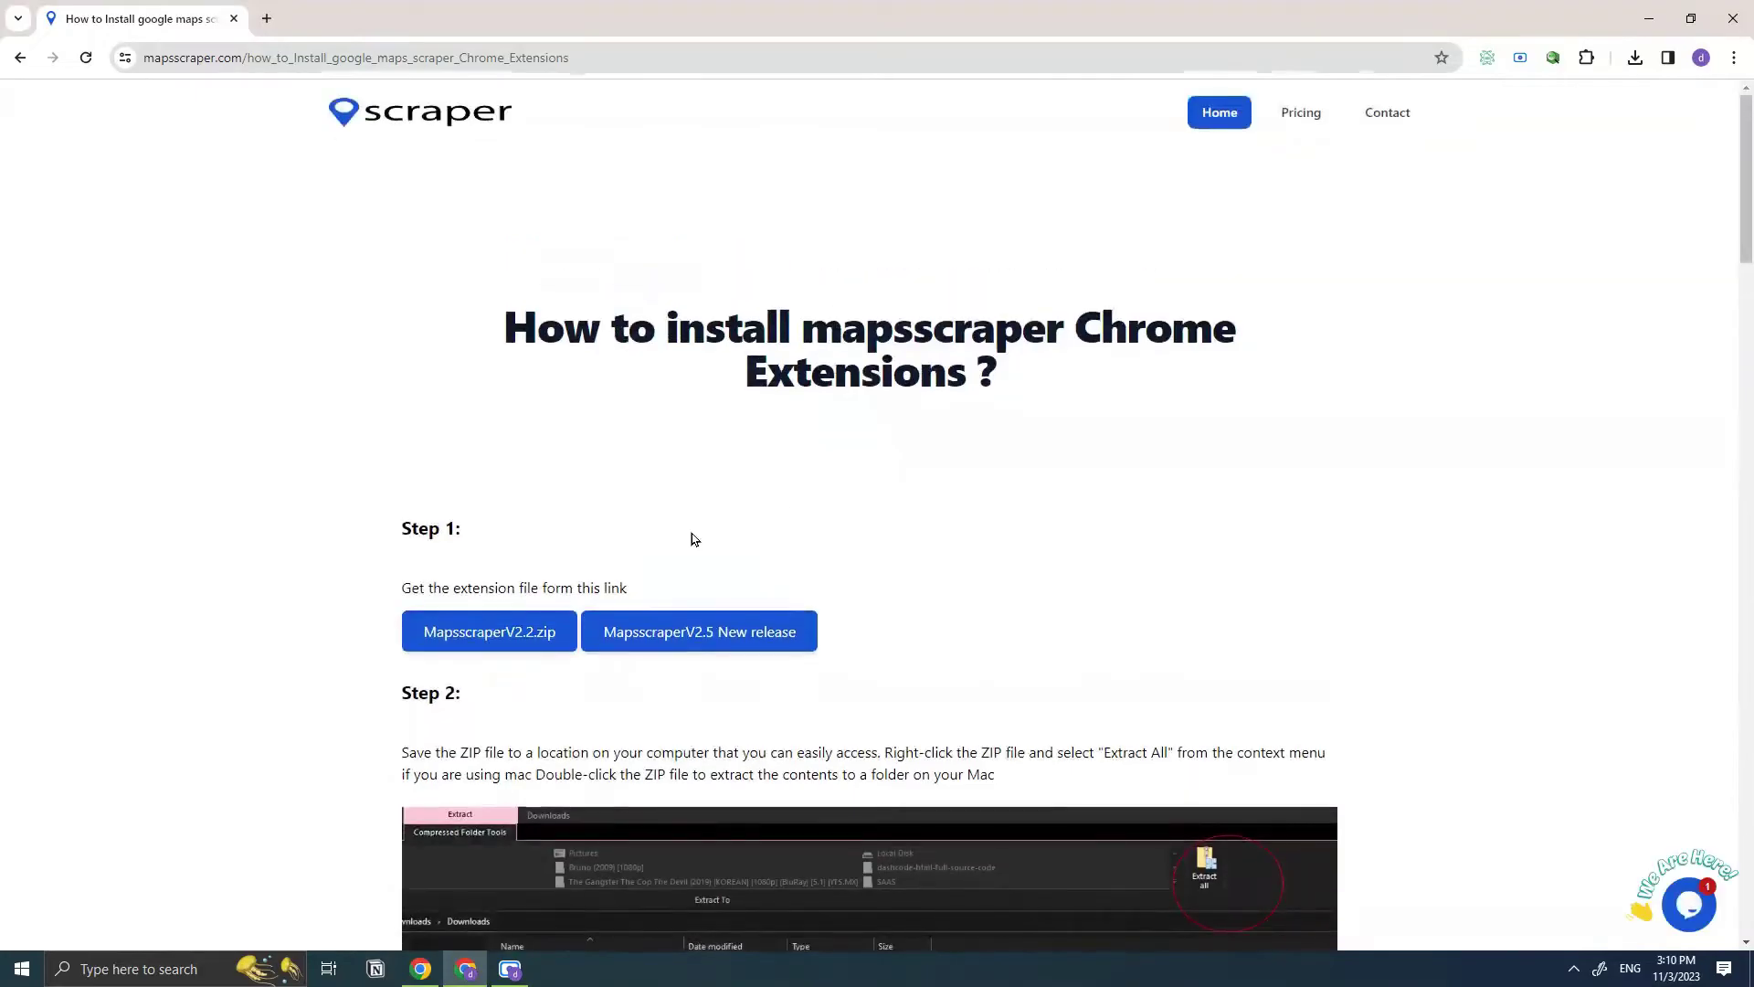
click(709, 645)
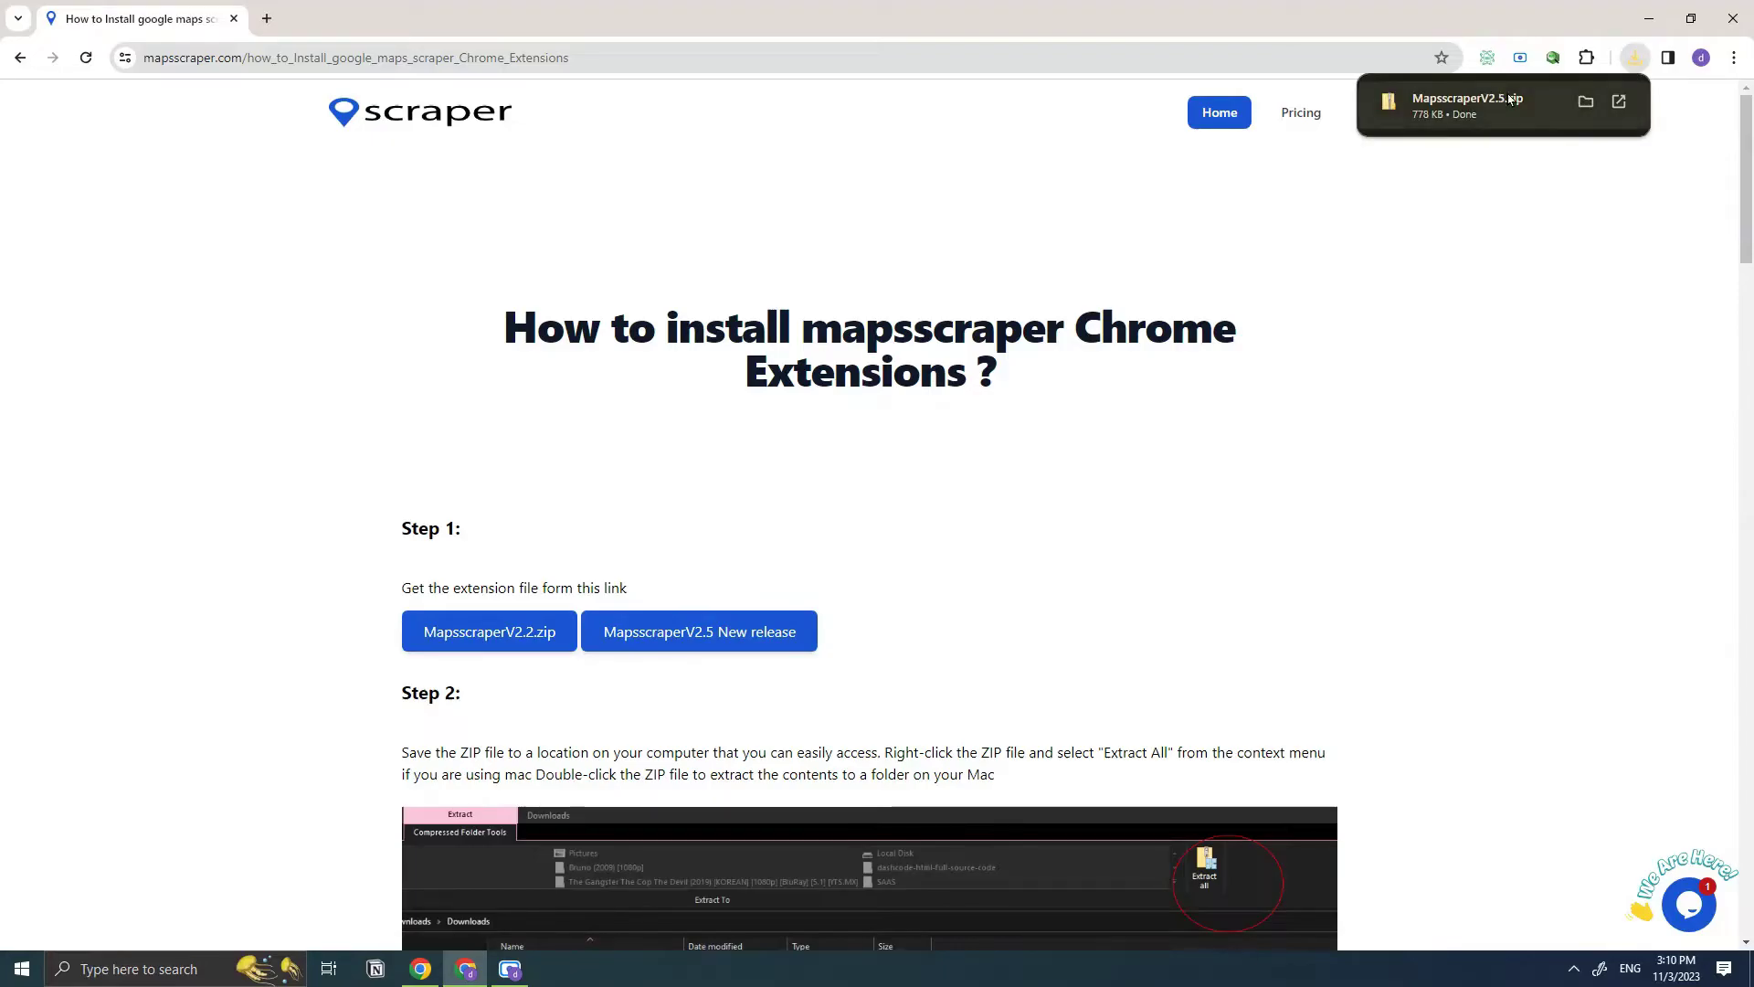
click(1735, 57)
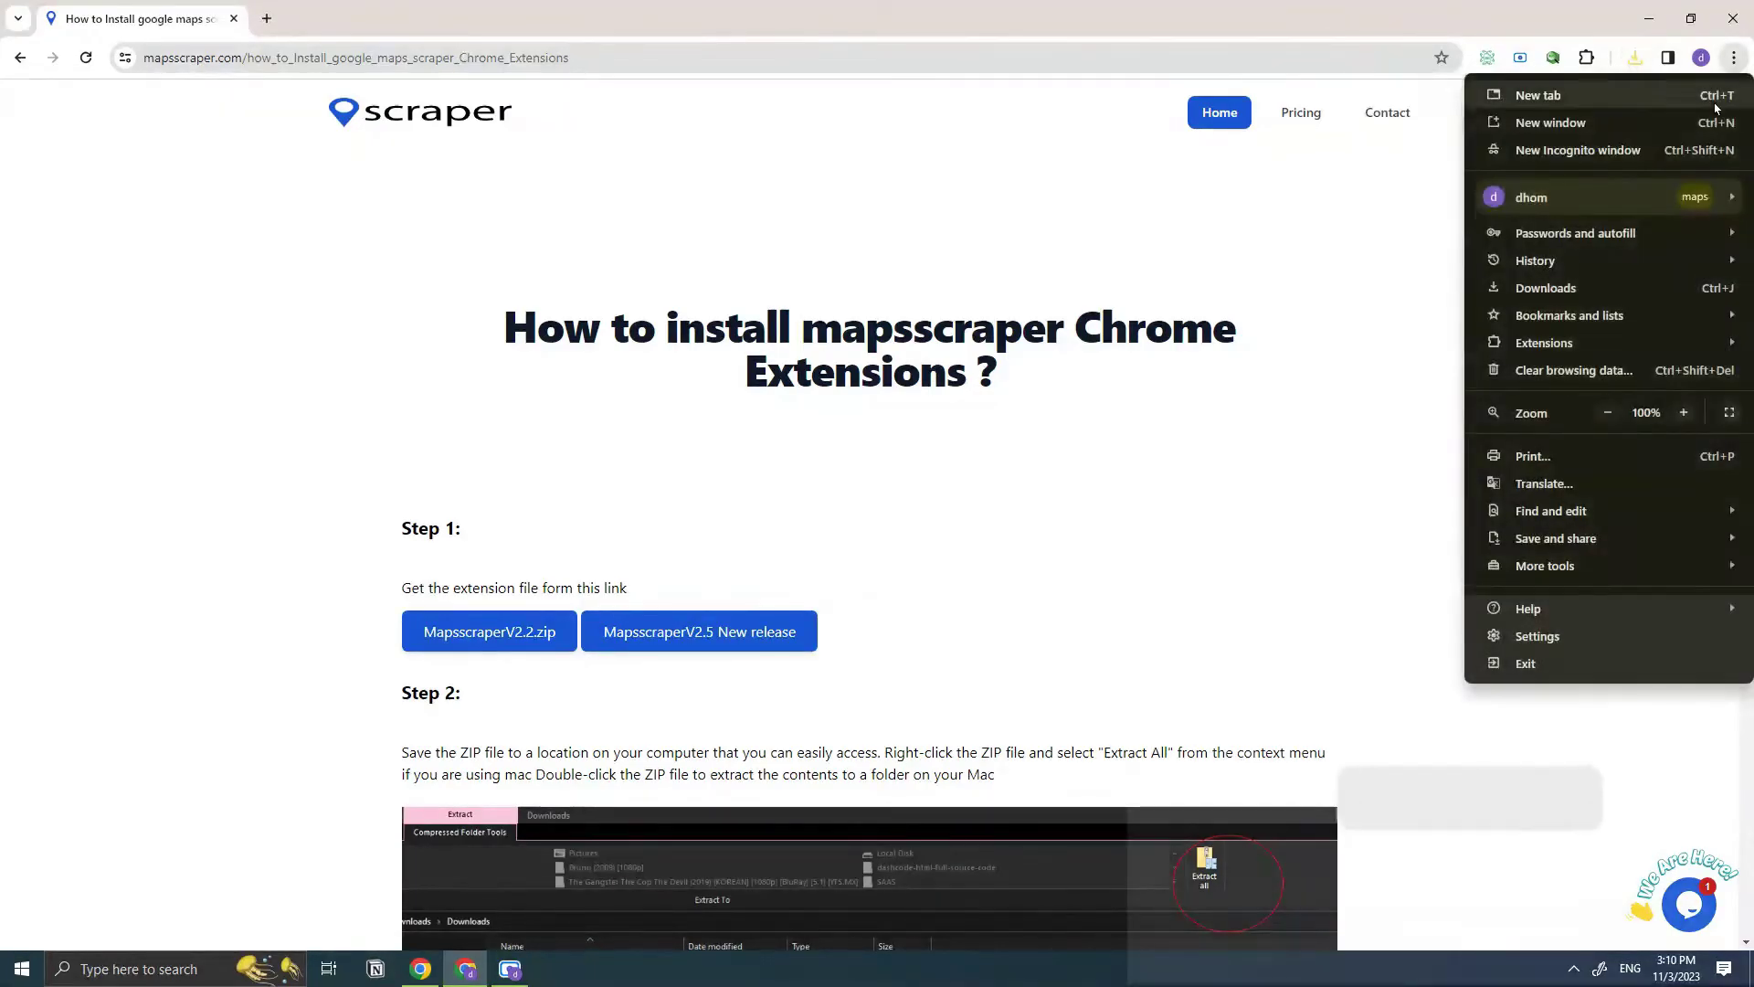
mouse_move(1544, 343)
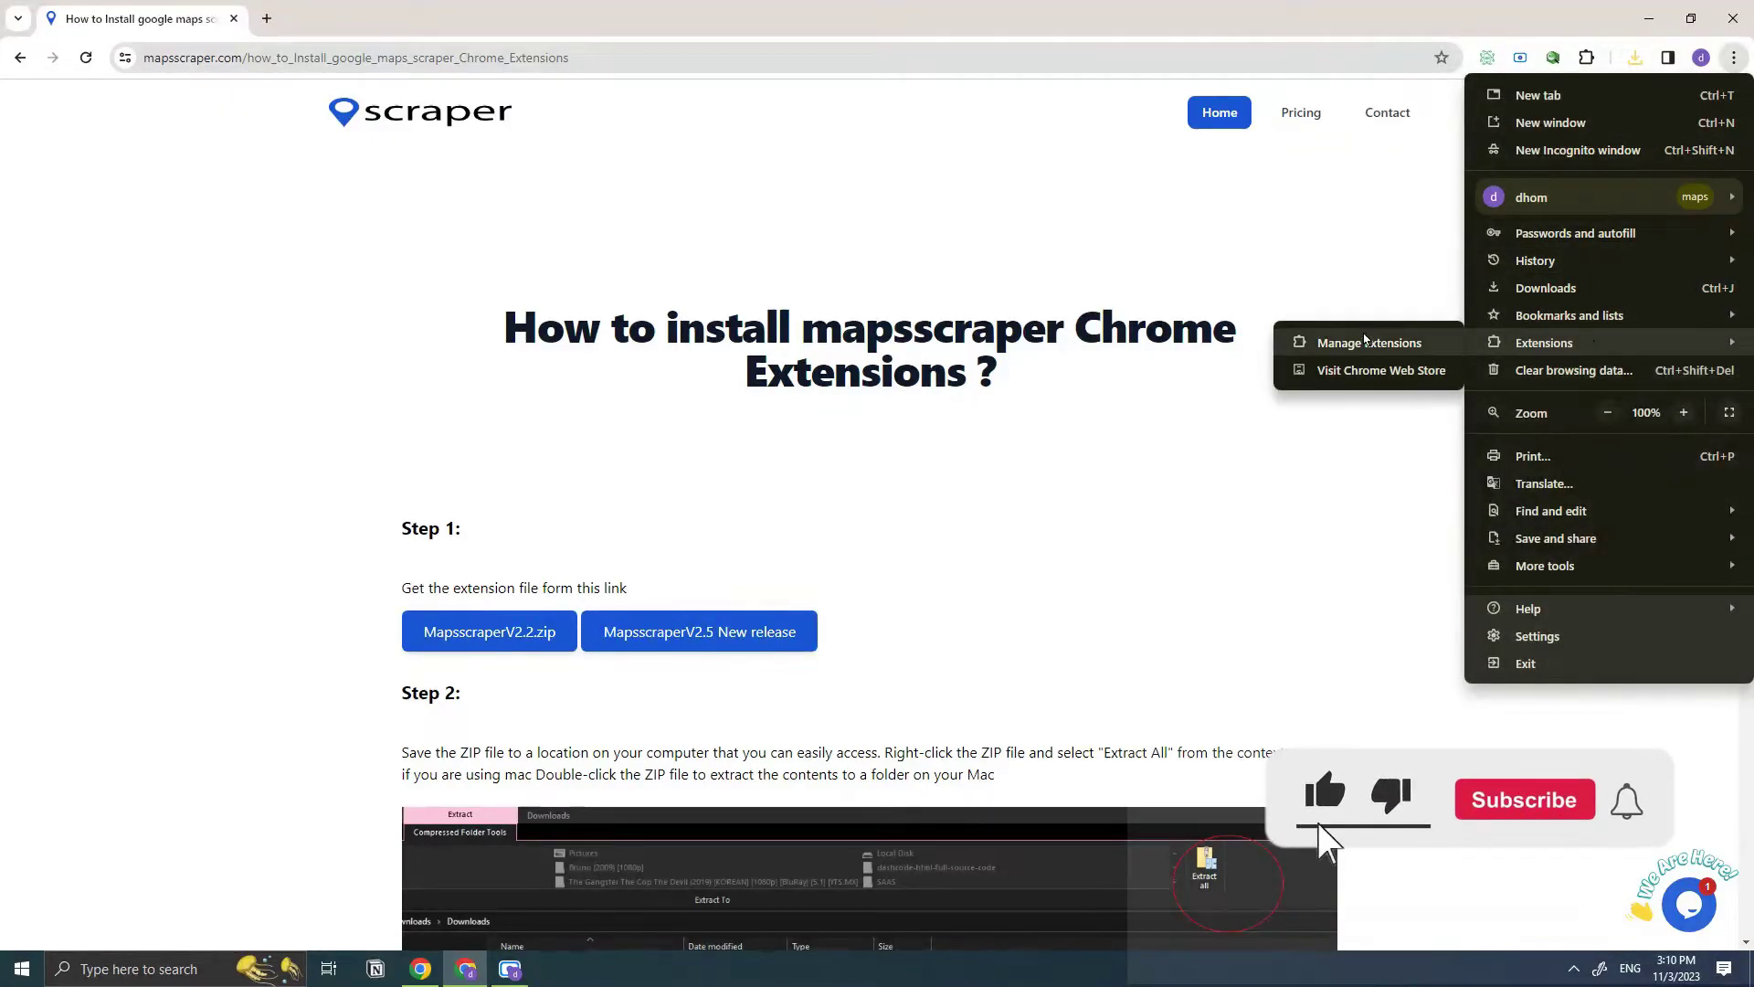
Step: Go to Chrome's Manage Extensions page and switch Developer mode on
click(1343, 336)
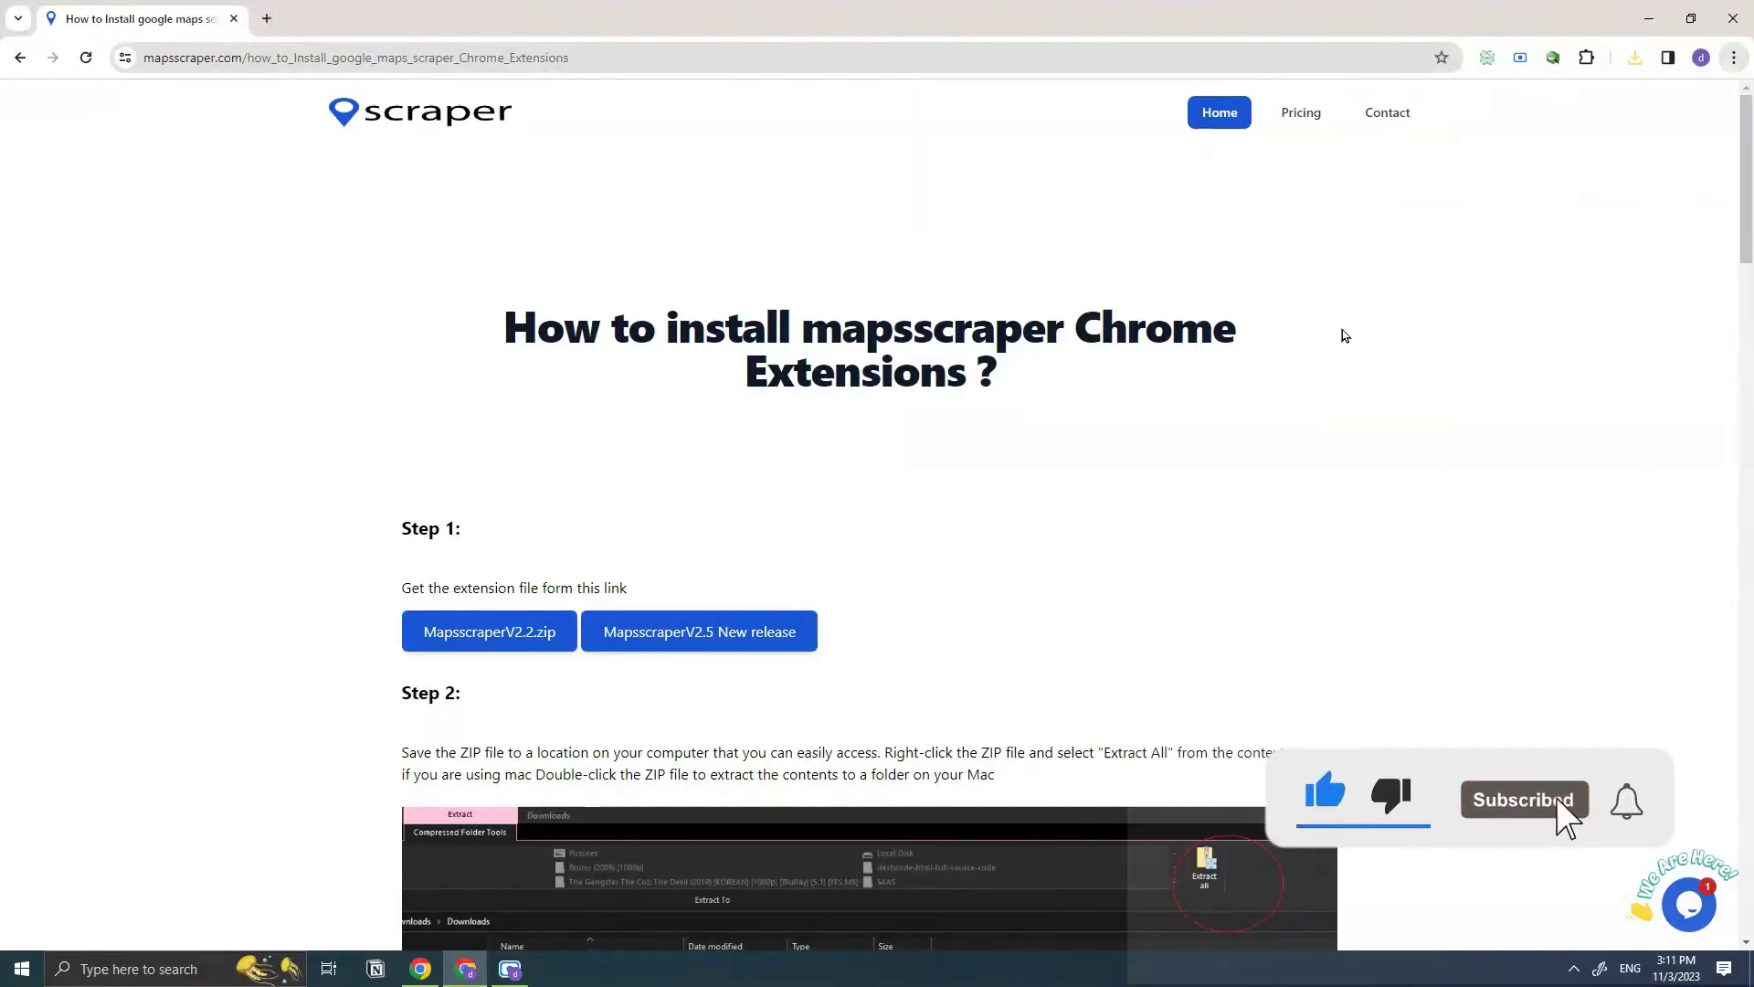
click(1734, 57)
mouse_move(1543, 343)
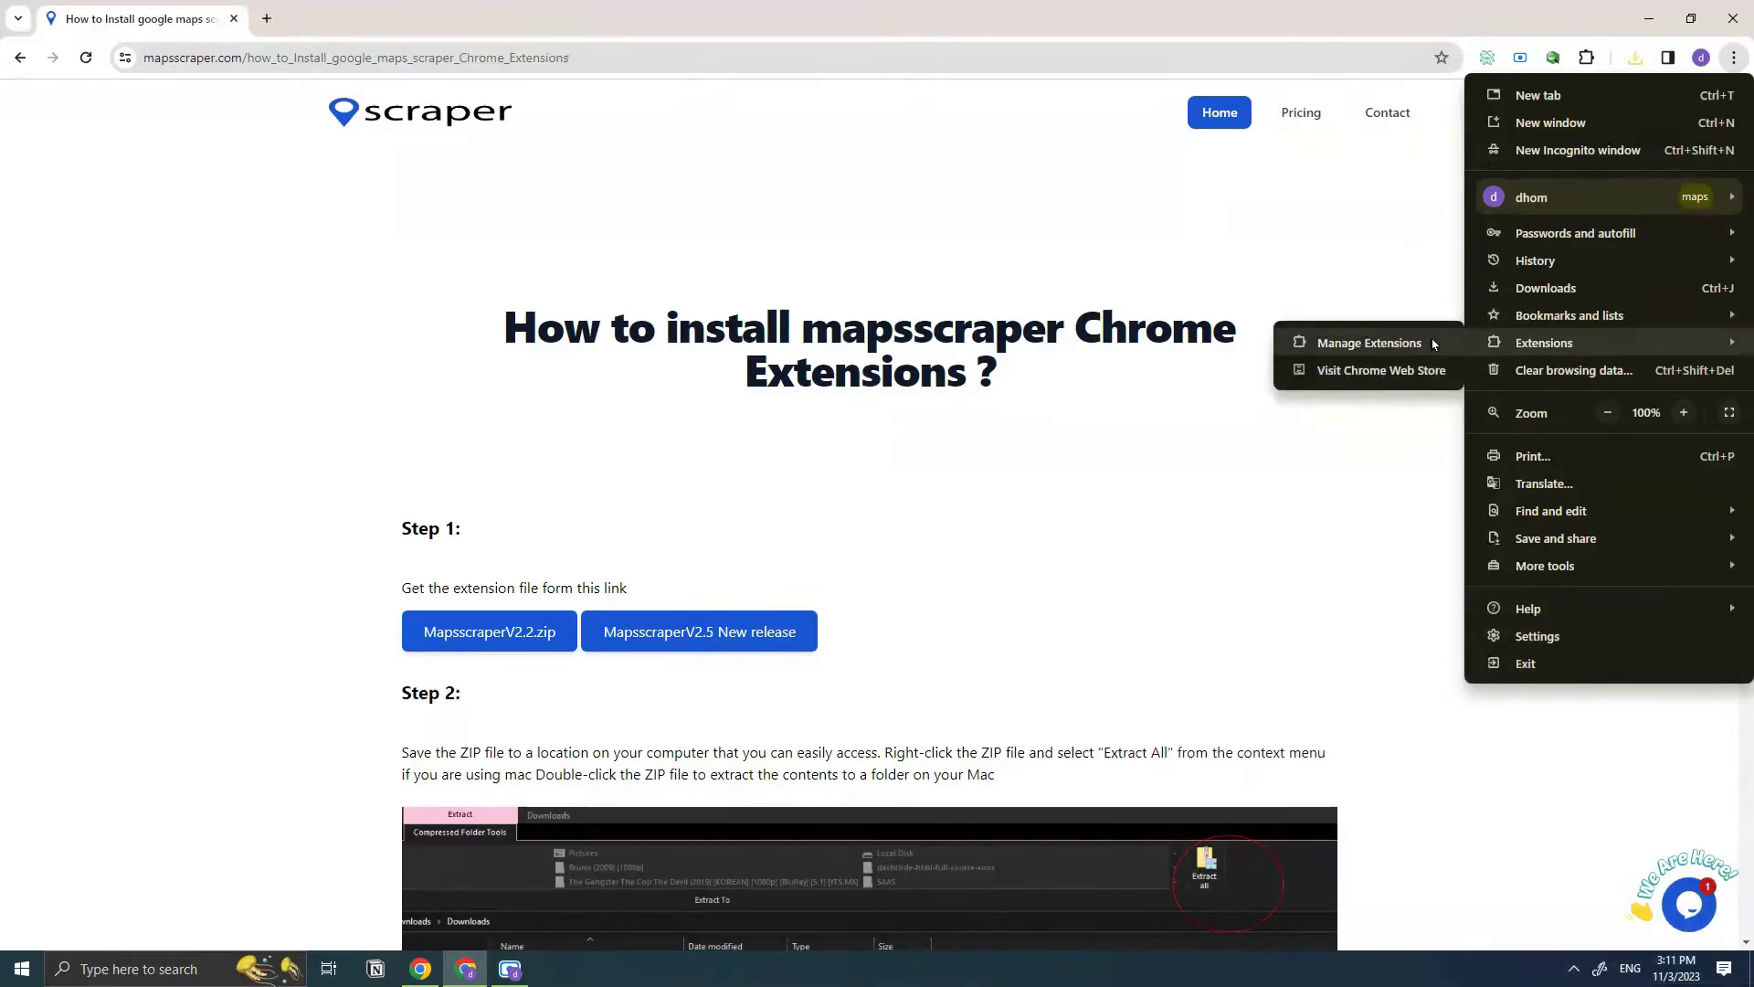
click(1376, 343)
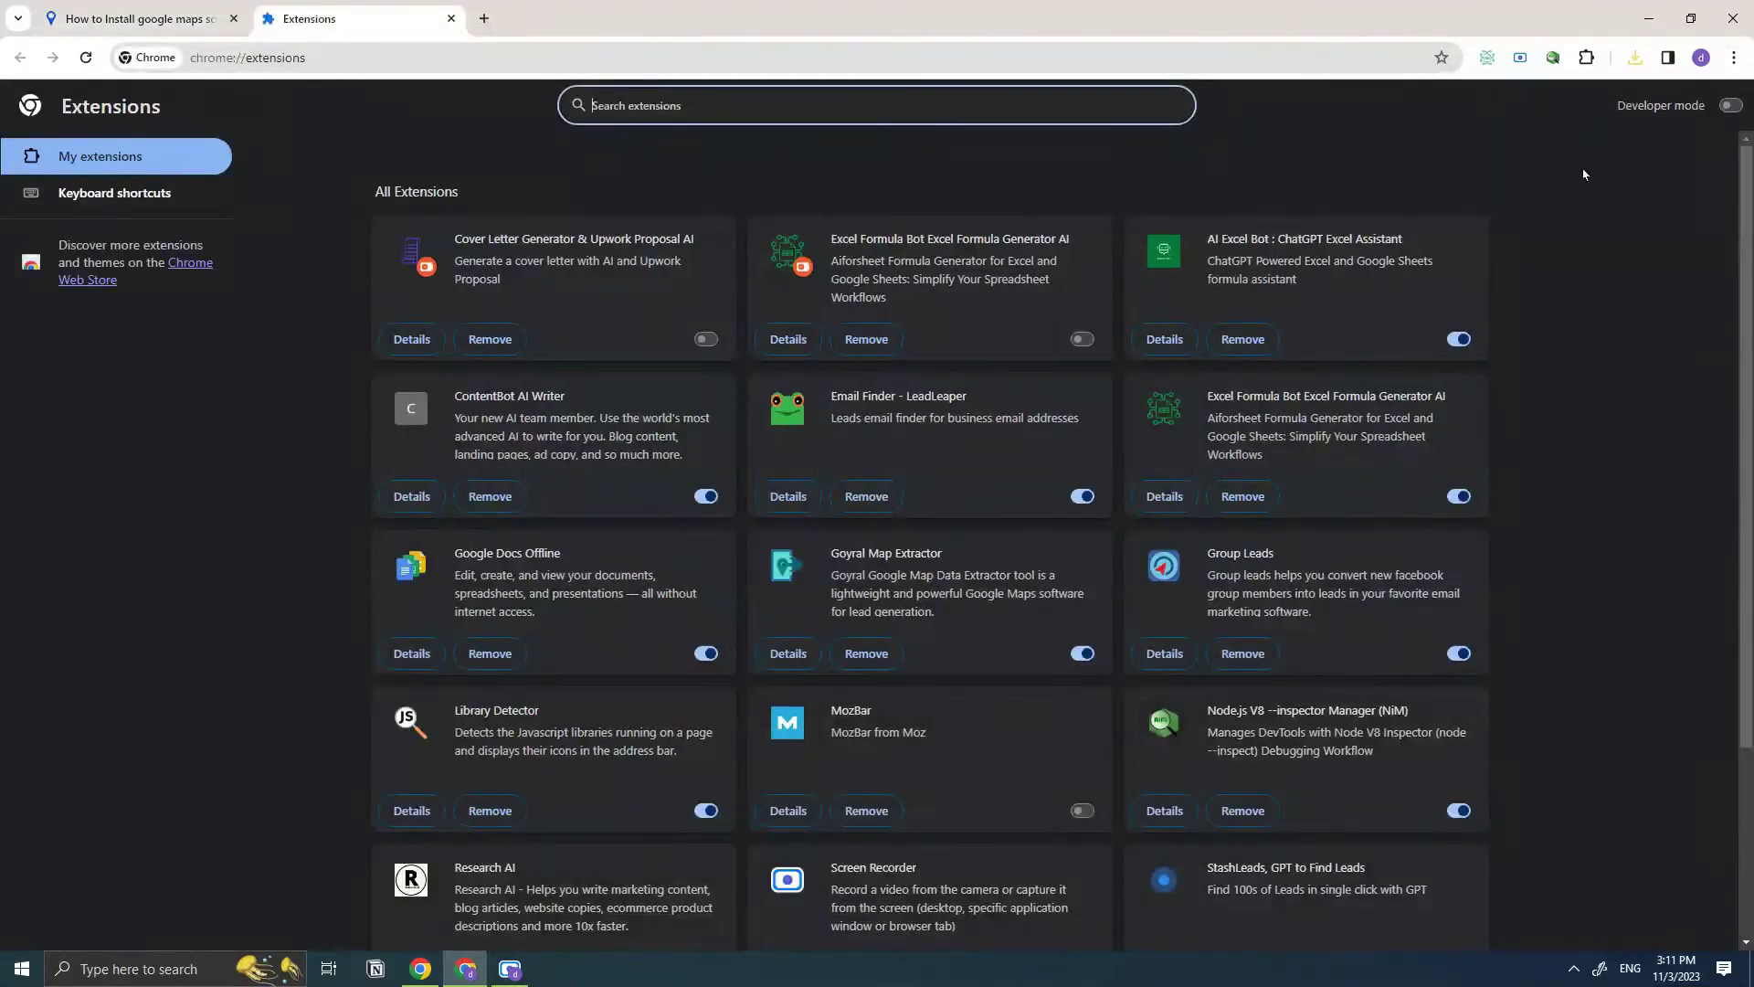
click(1732, 108)
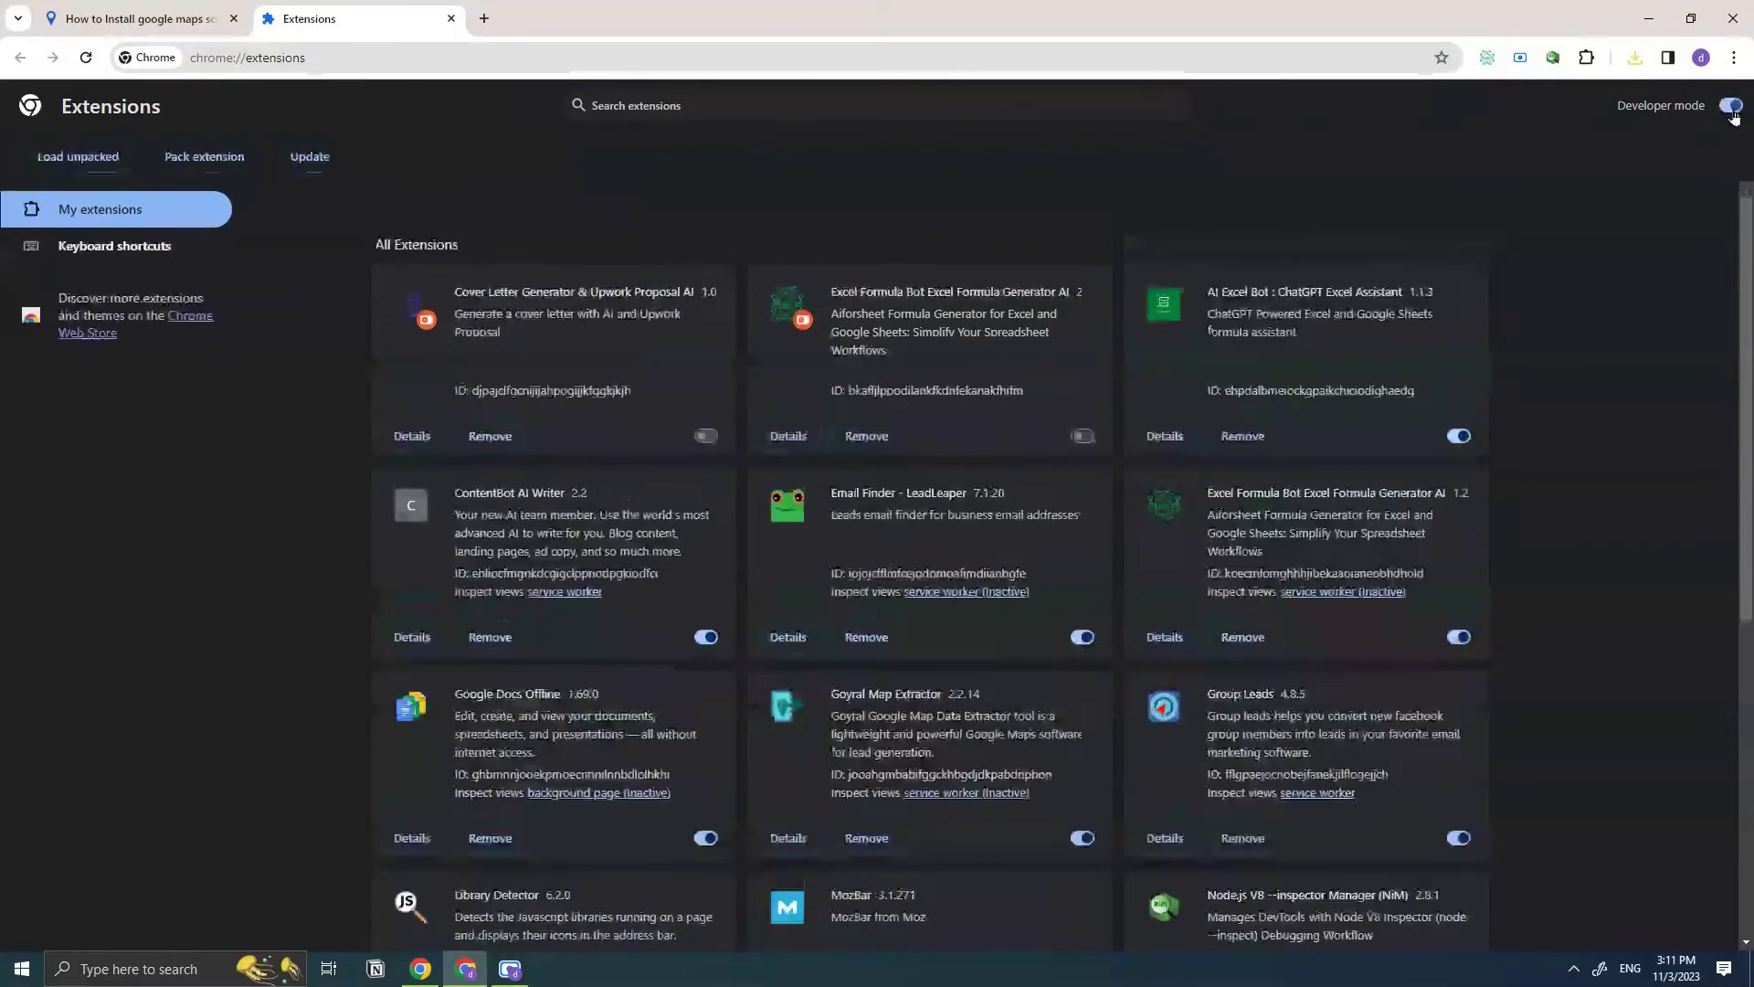
click(1635, 57)
Step: Drop MapsscraperV2.5.zip from File Explorer onto chrome://extensions to install Mapsscraper 2.5
click(1586, 138)
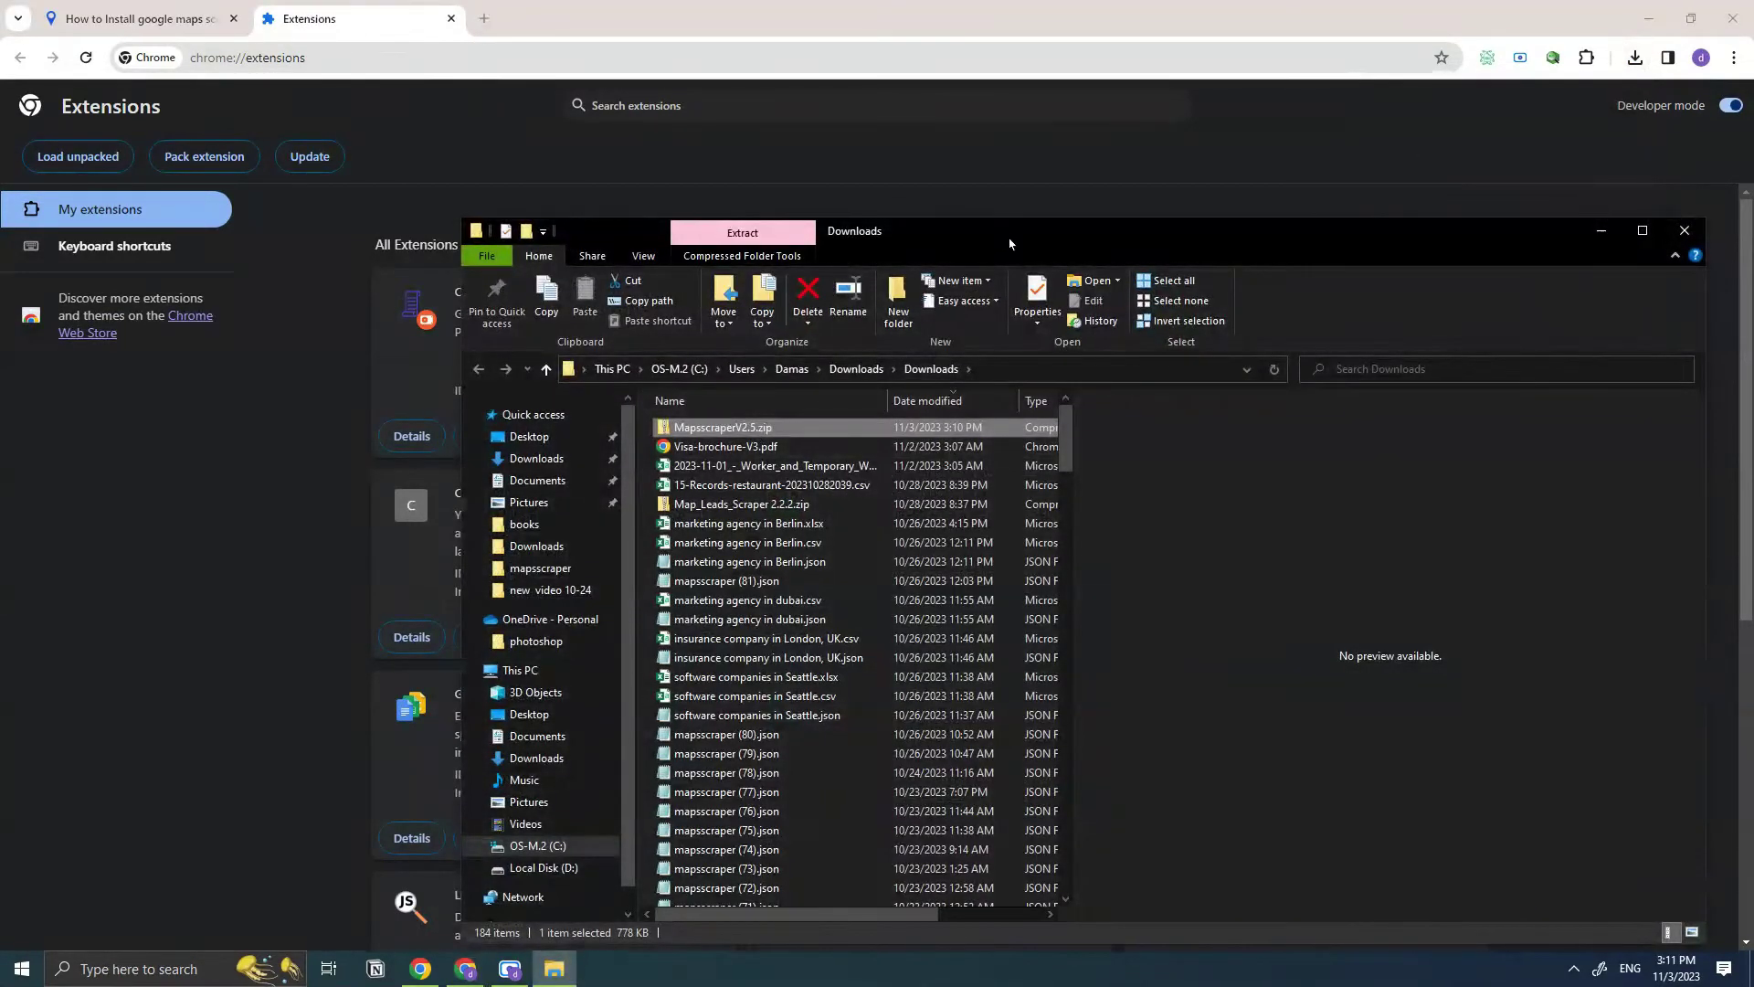
drag(1009, 243, 1431, 461)
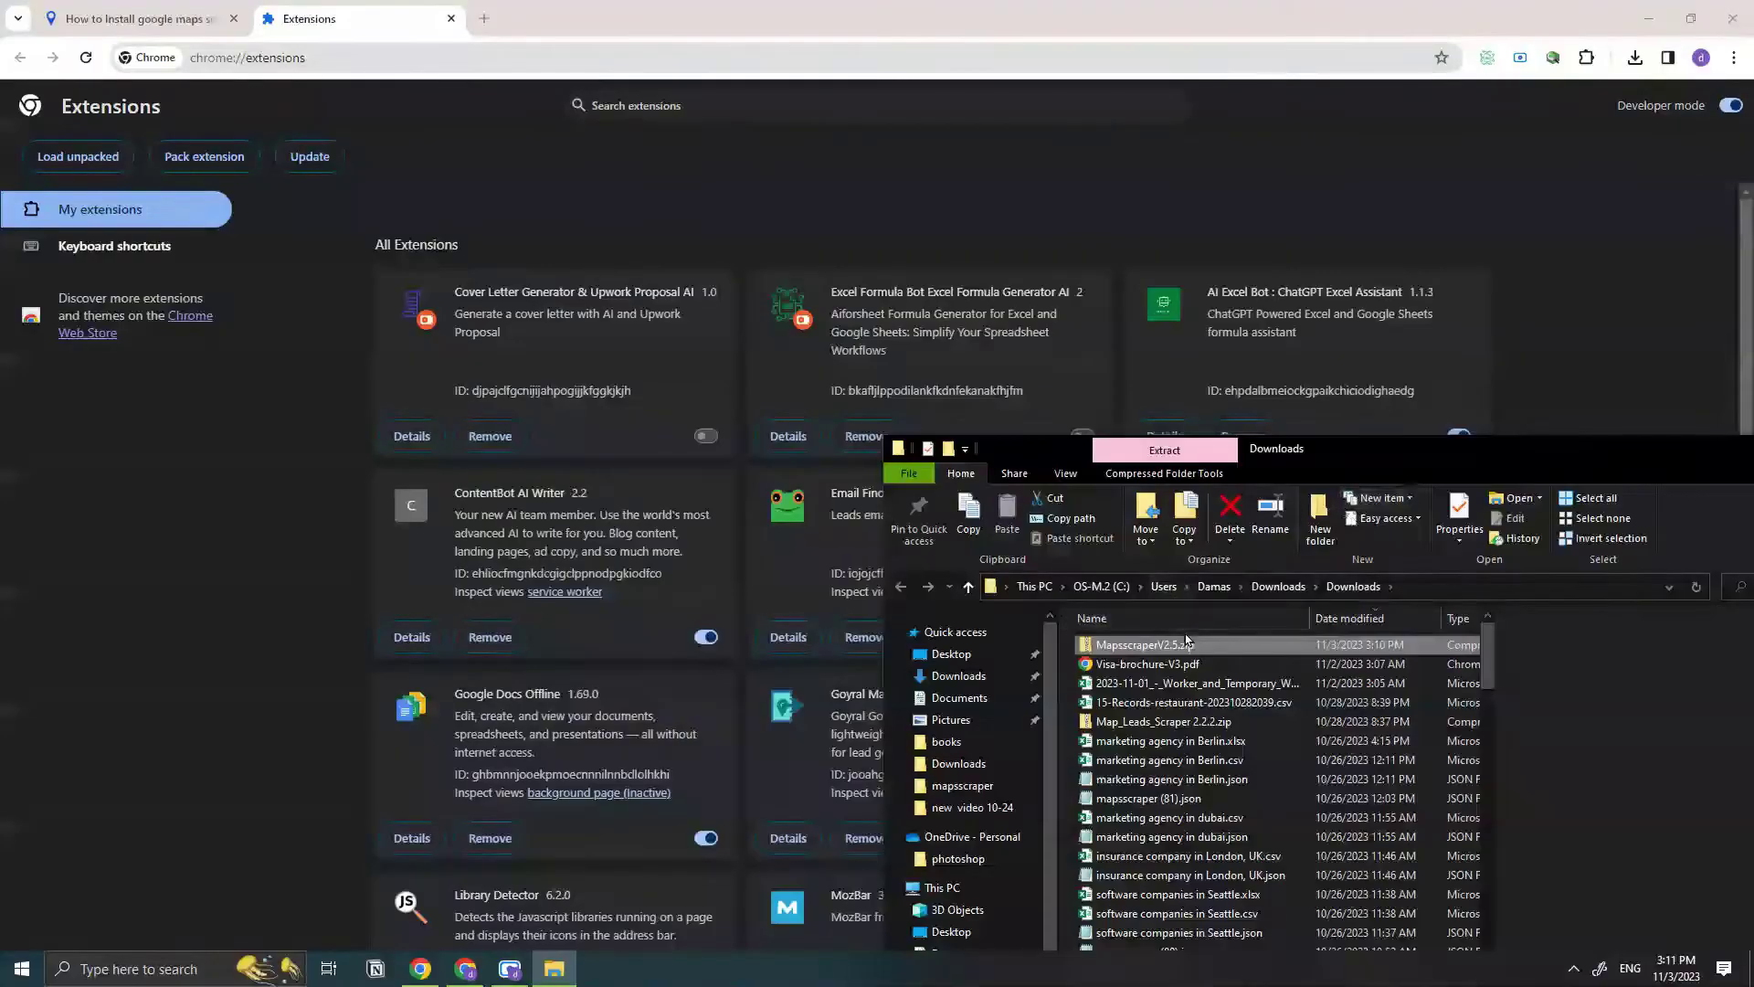
drag(1187, 634, 1155, 640)
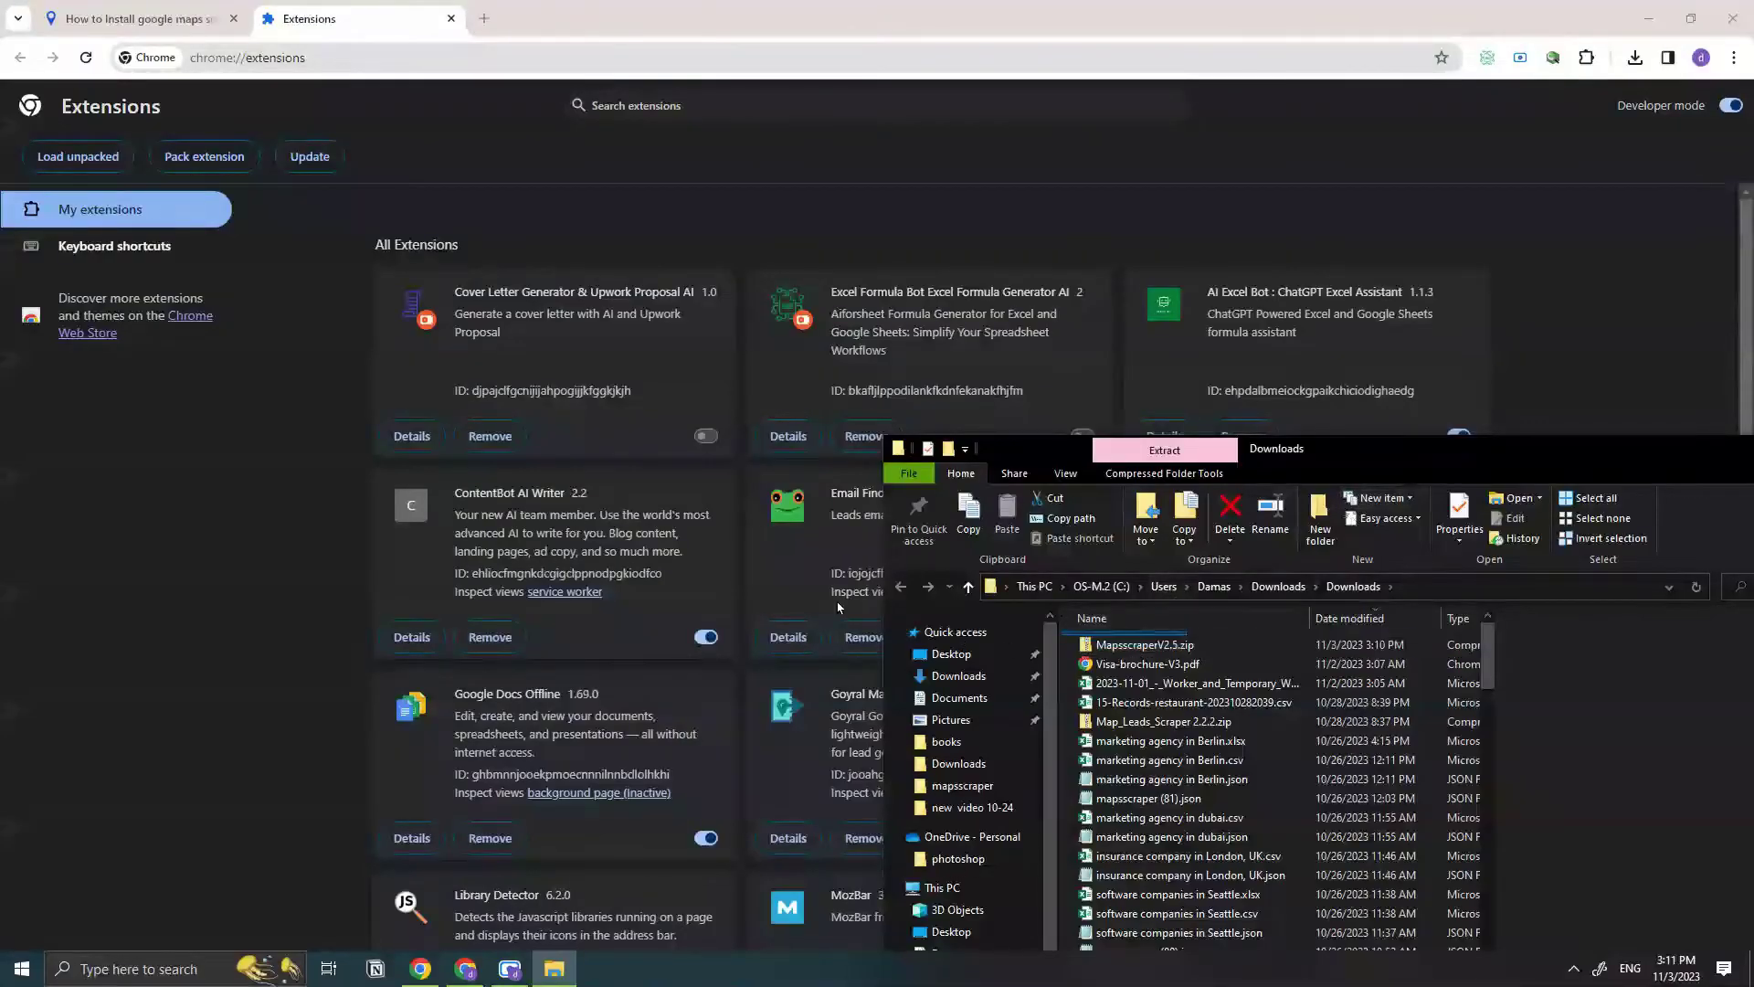
click(1188, 645)
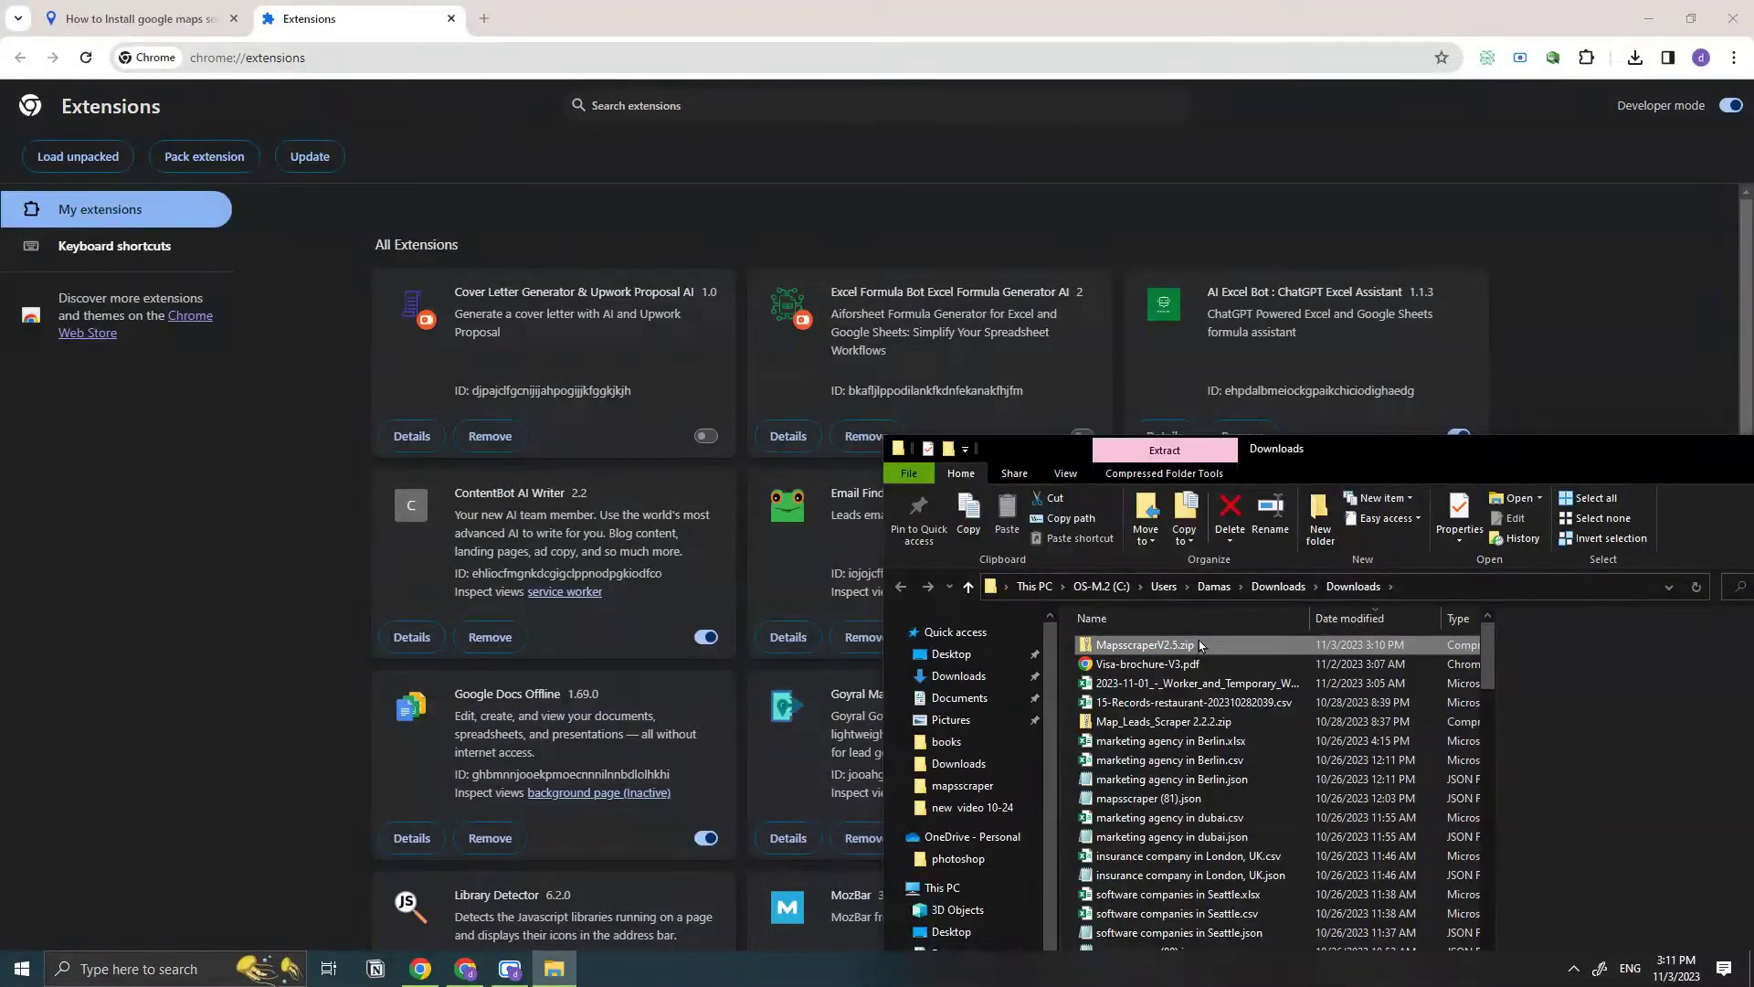
drag(1199, 646, 682, 445)
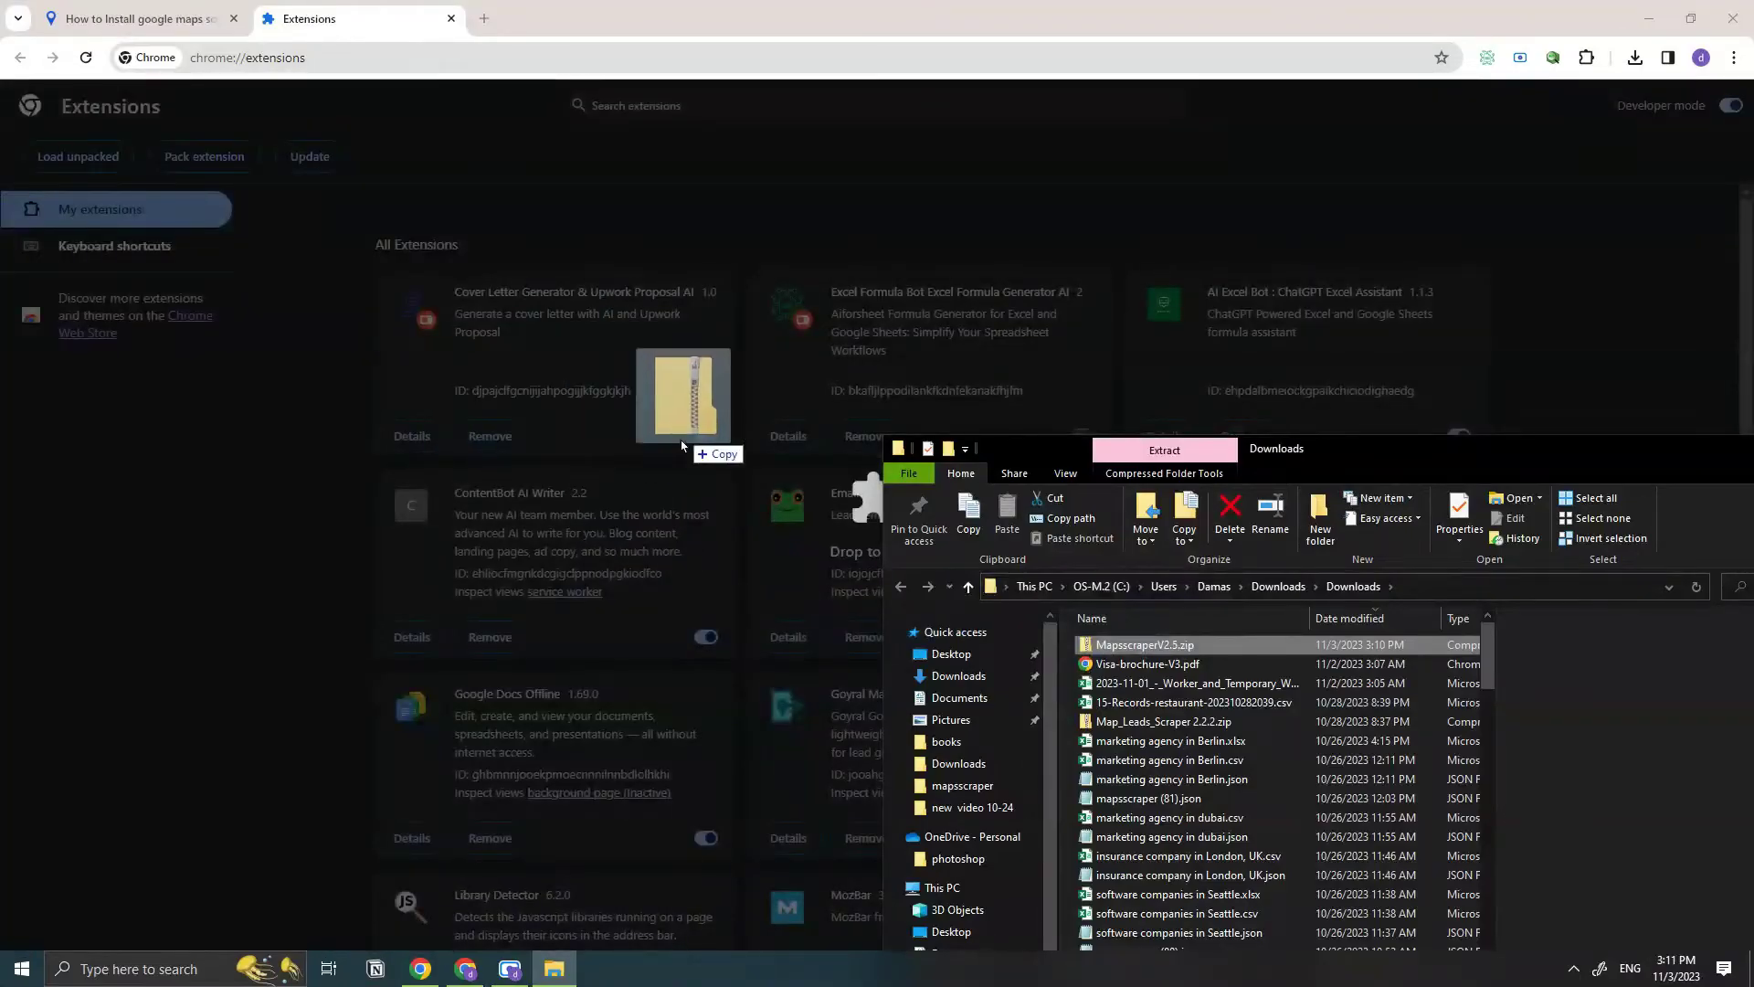
drag(682, 445, 767, 357)
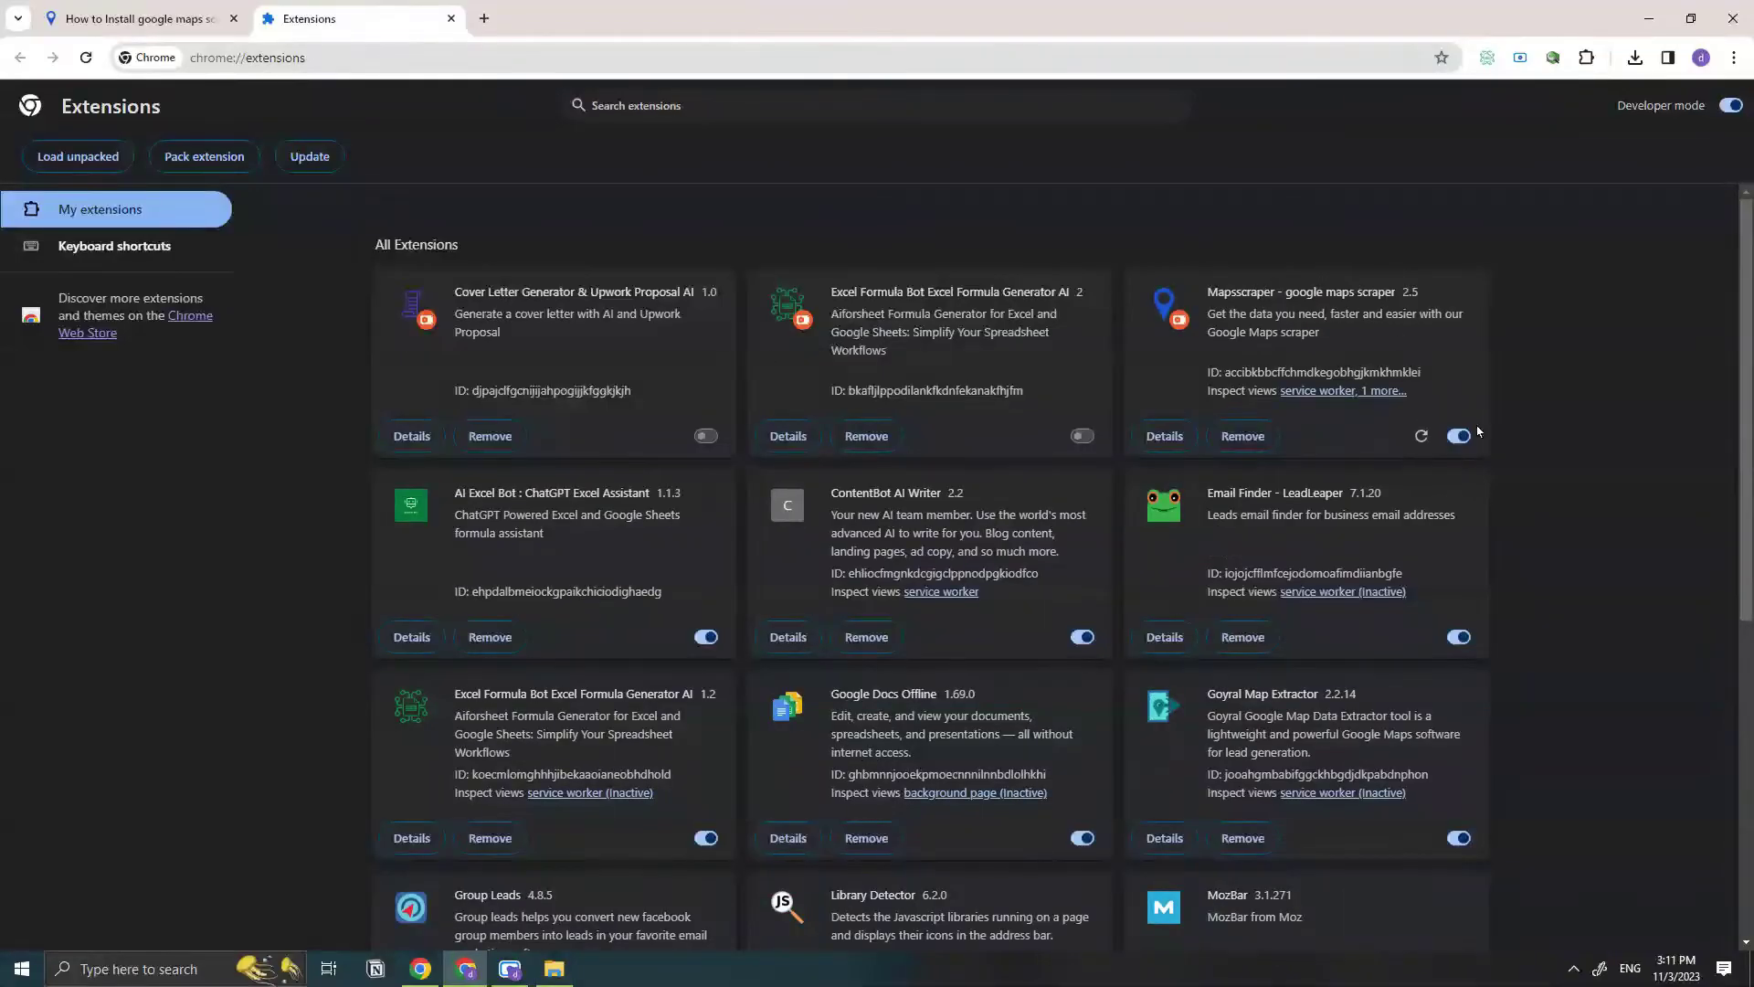
Step: Pin Mapsscraper to the toolbar and sign it in with Google, allowing account access
click(1588, 58)
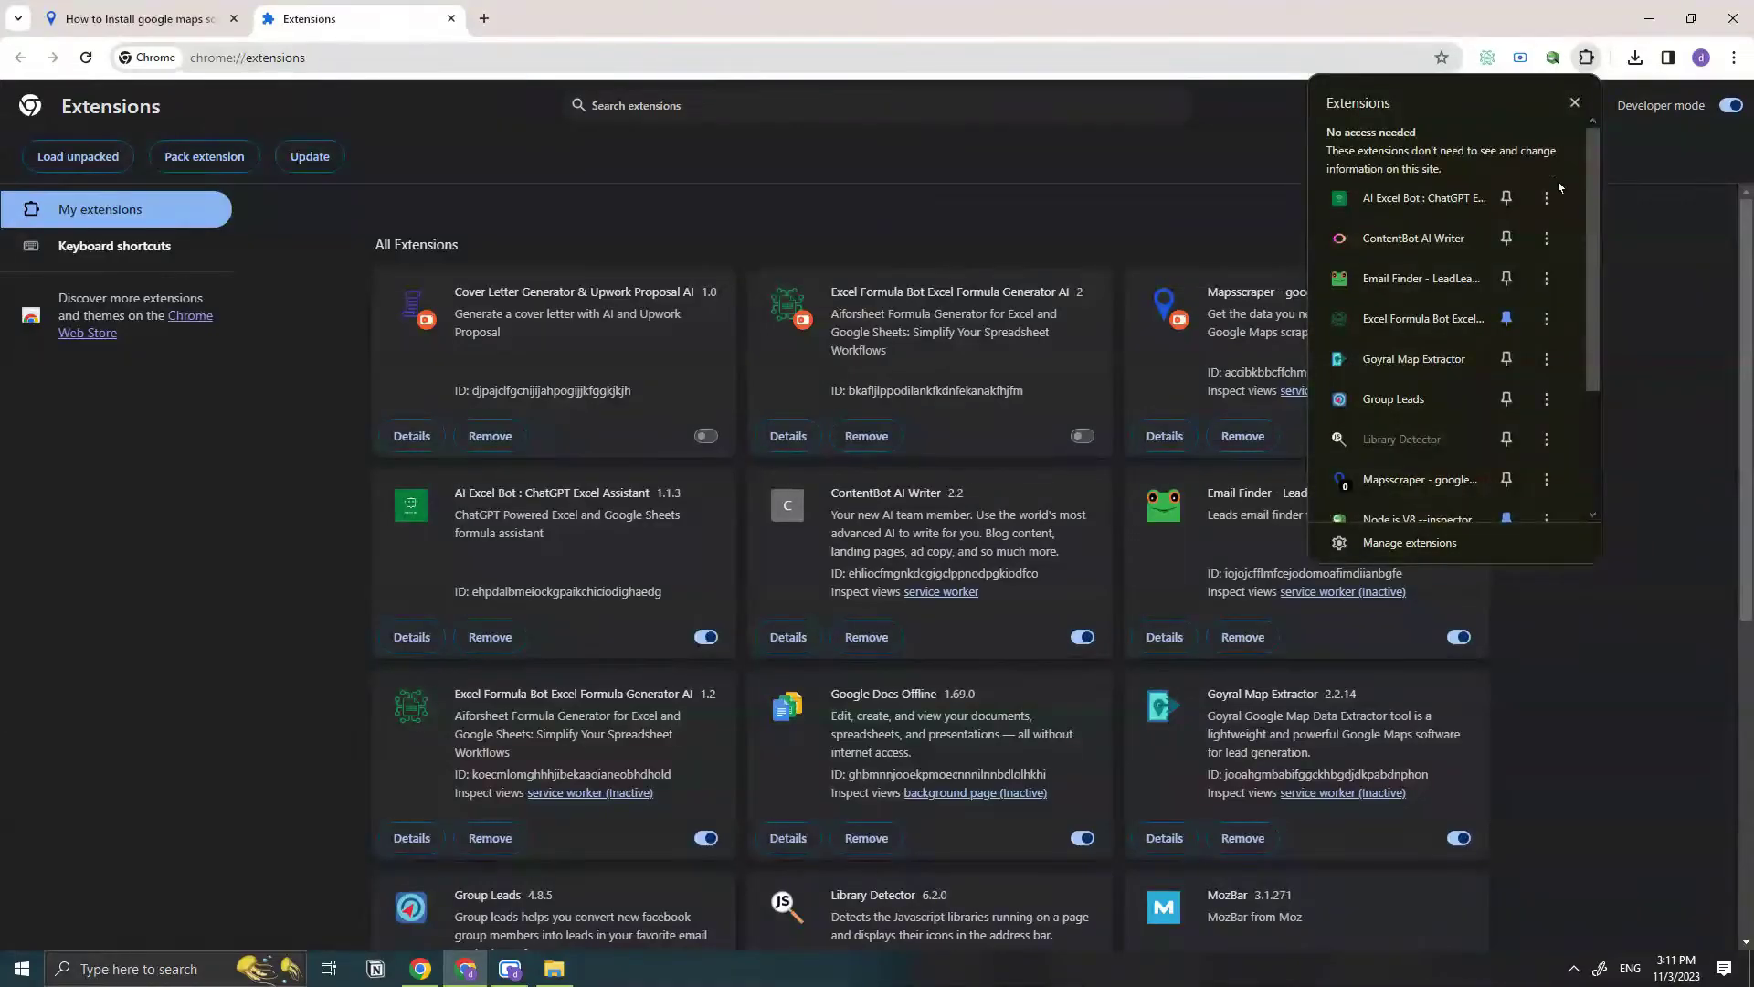
click(1507, 479)
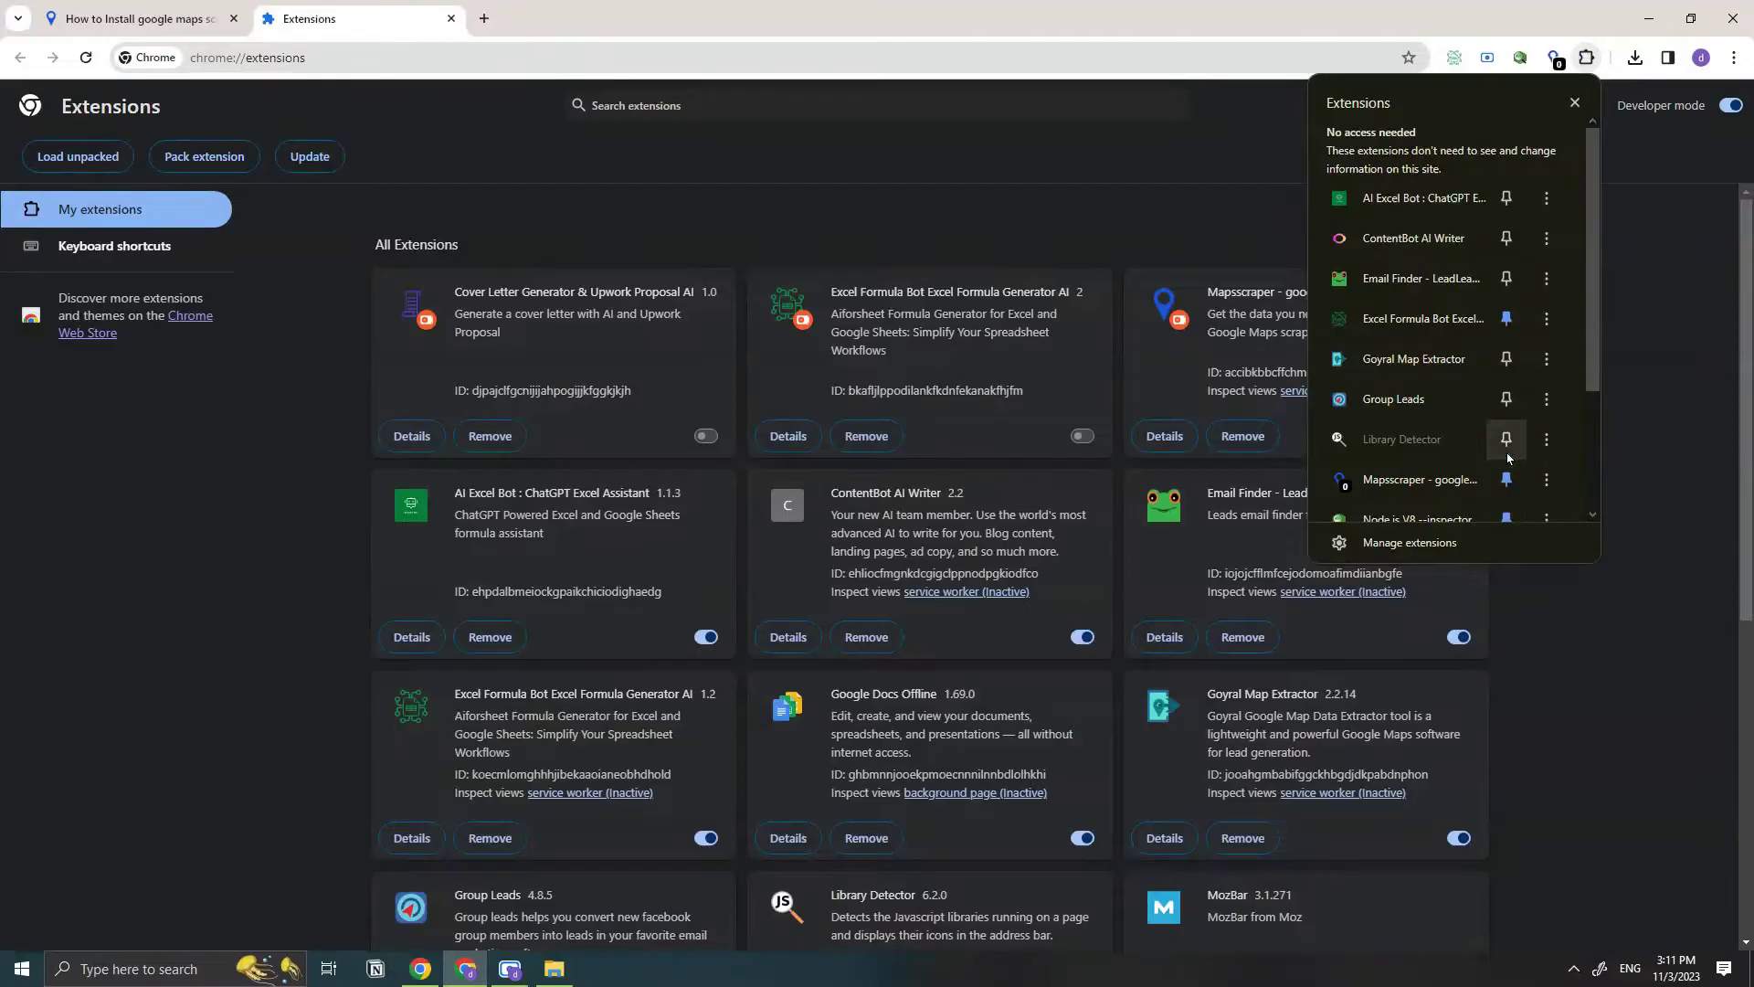
click(1558, 61)
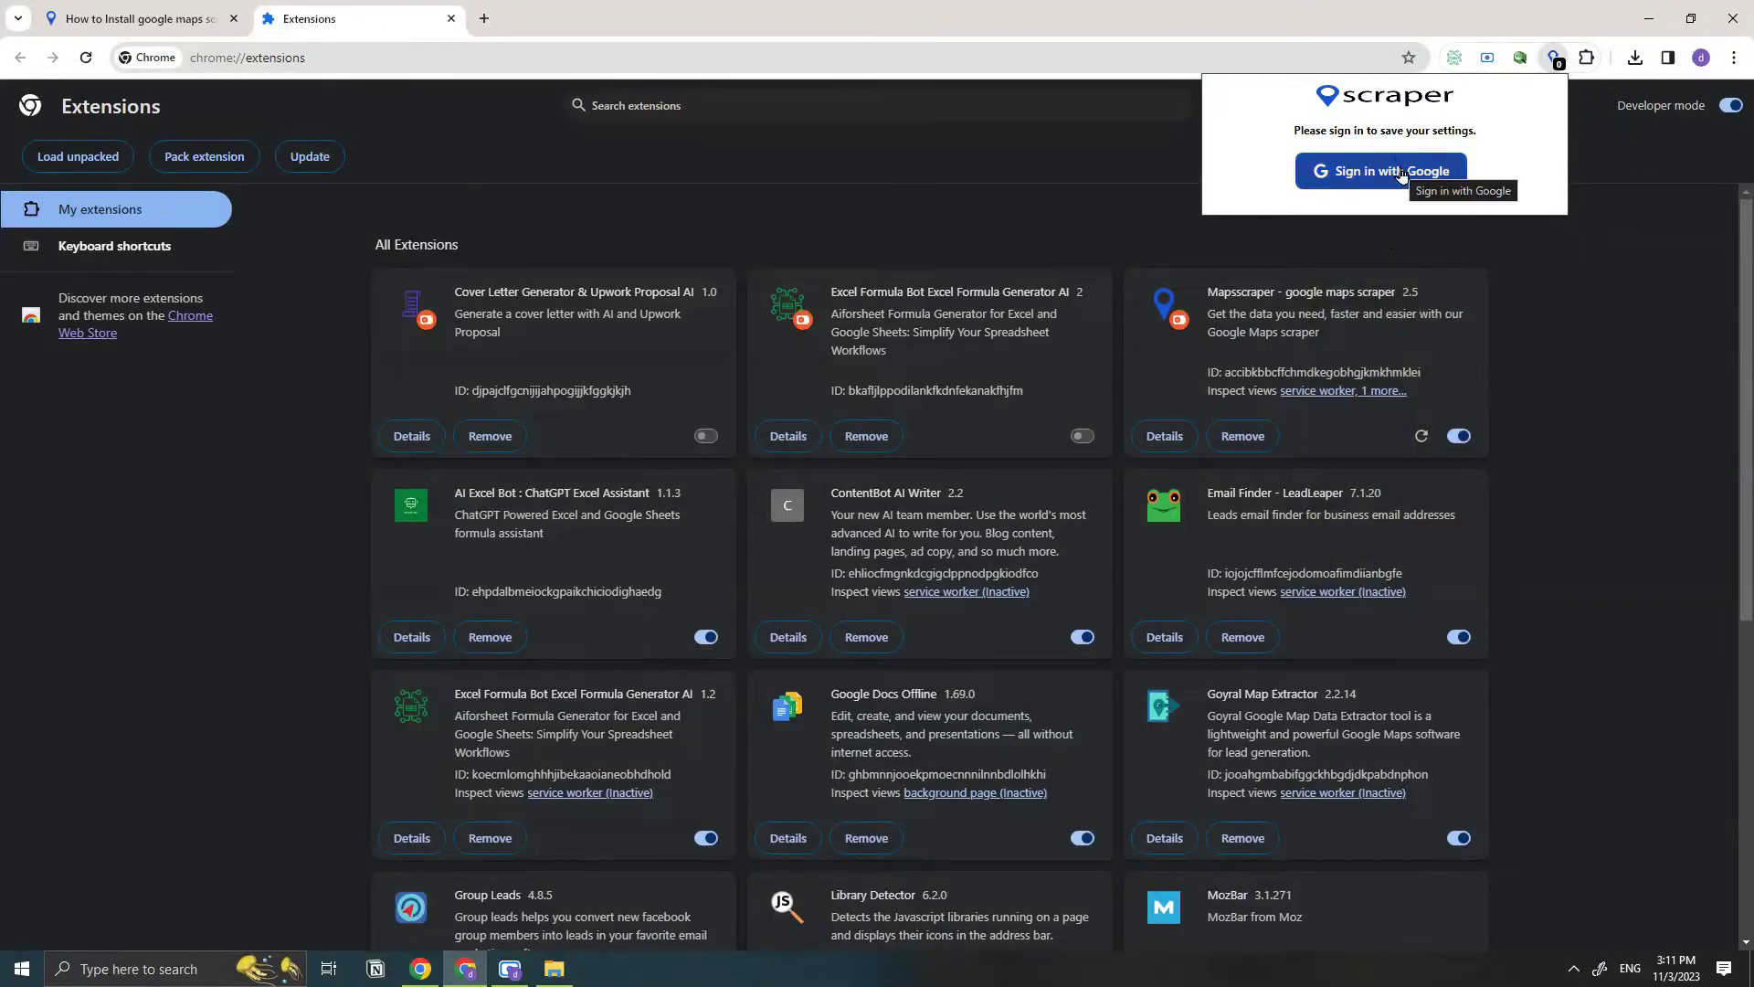
click(1401, 181)
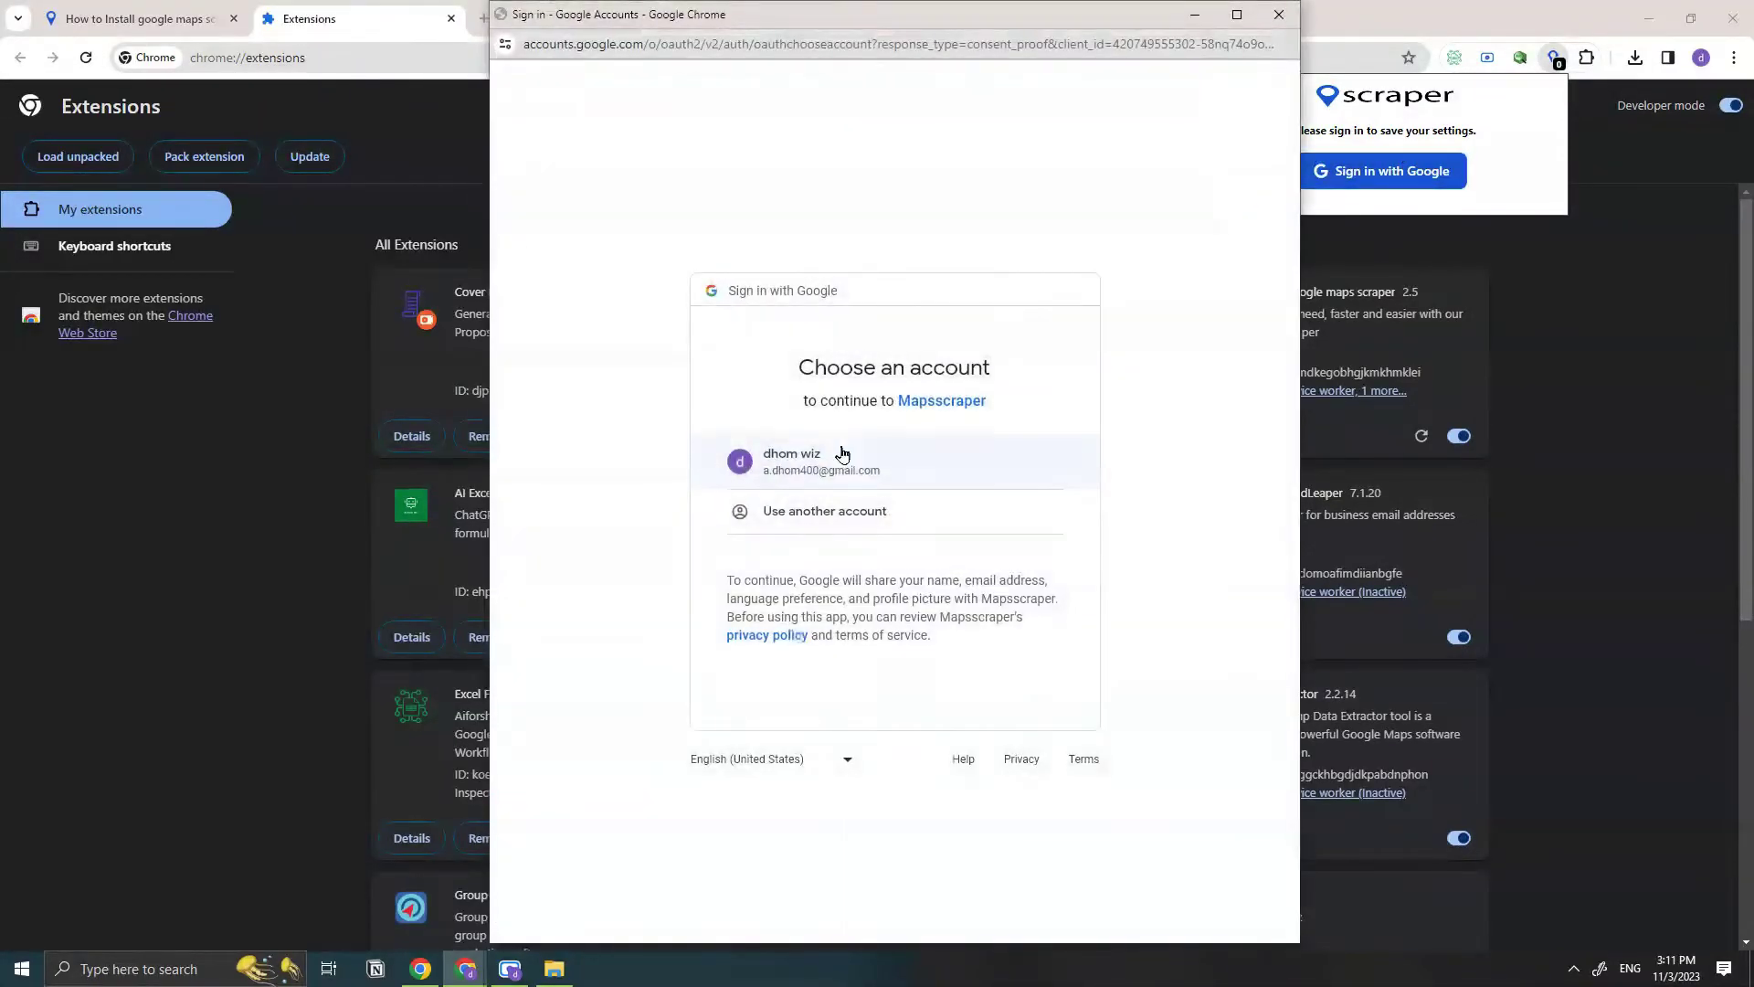
click(836, 459)
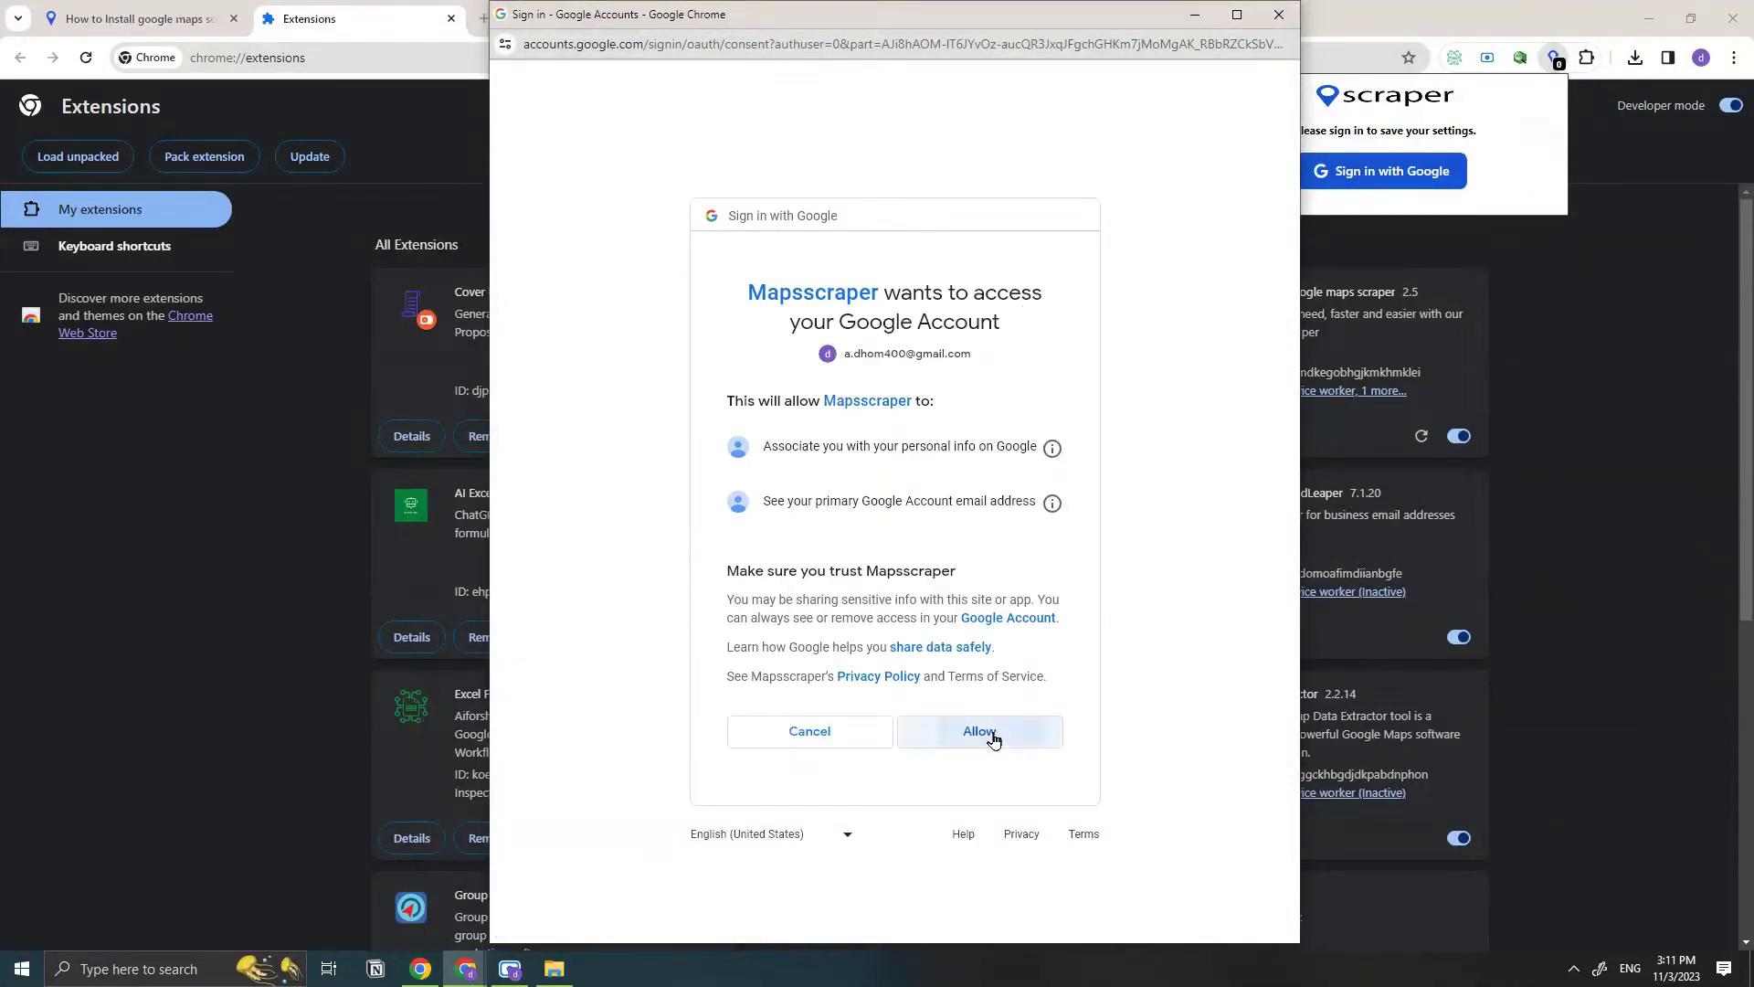
click(993, 735)
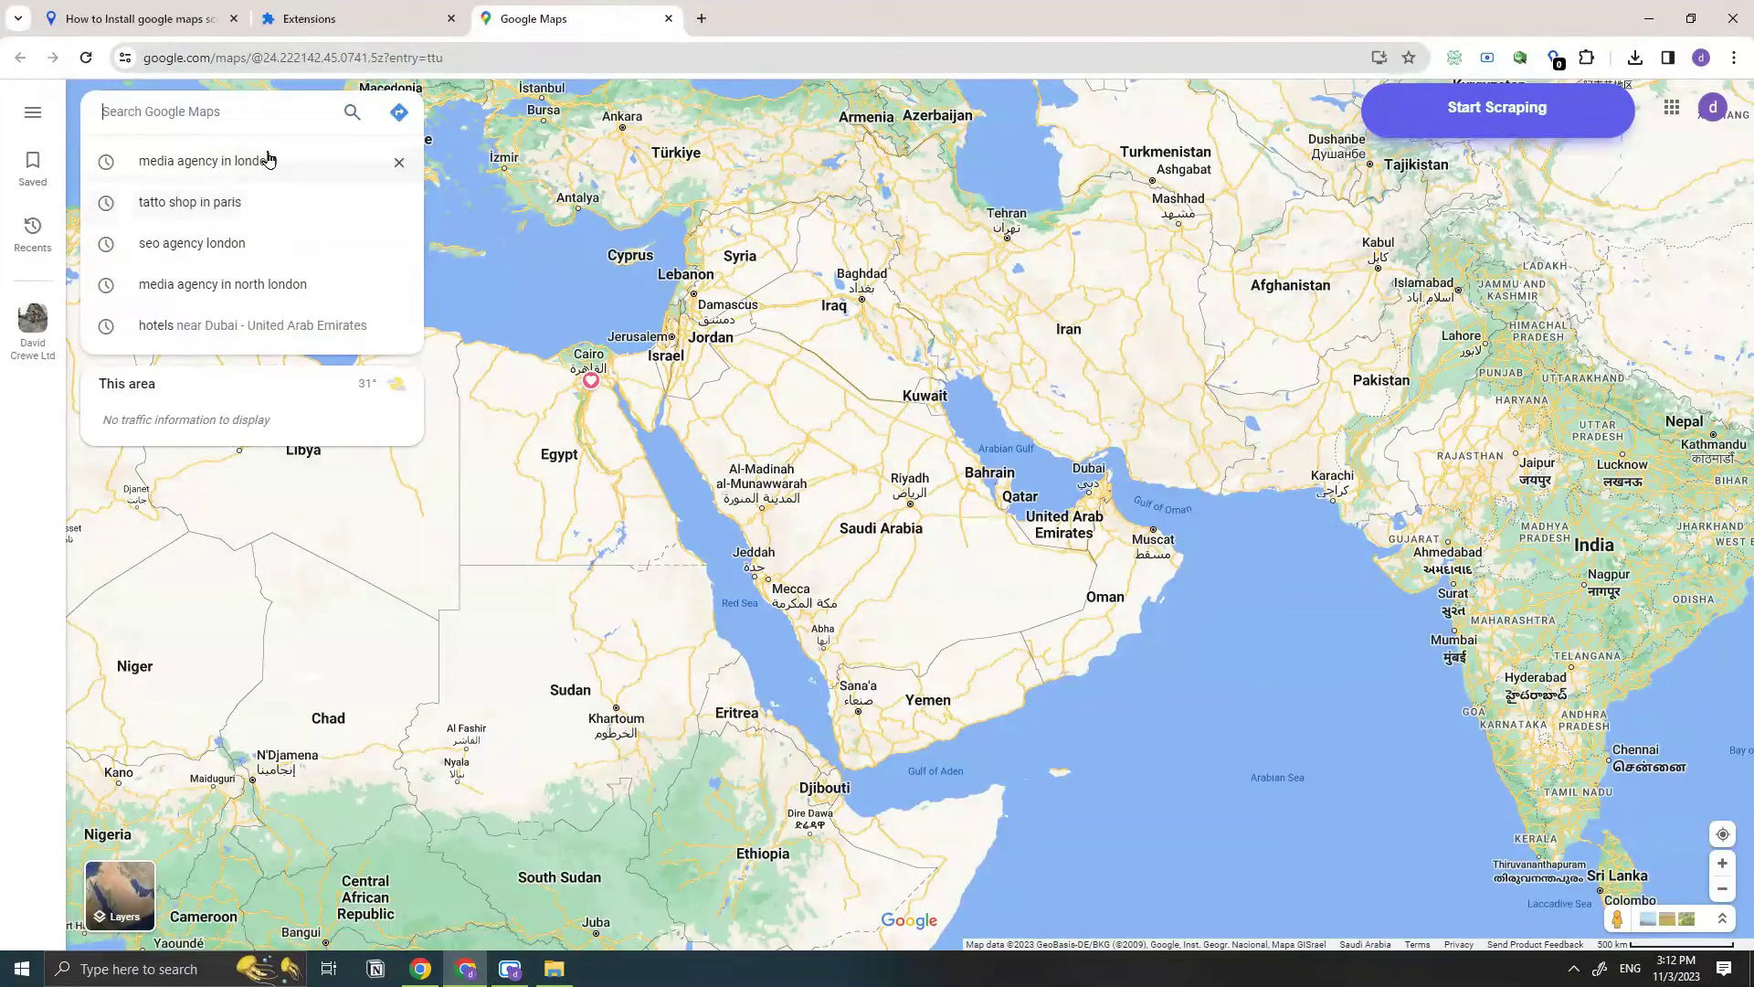
Step: Start scraping the 'media agency in london' search with emails and social links enabled
drag(1457, 132, 1179, 301)
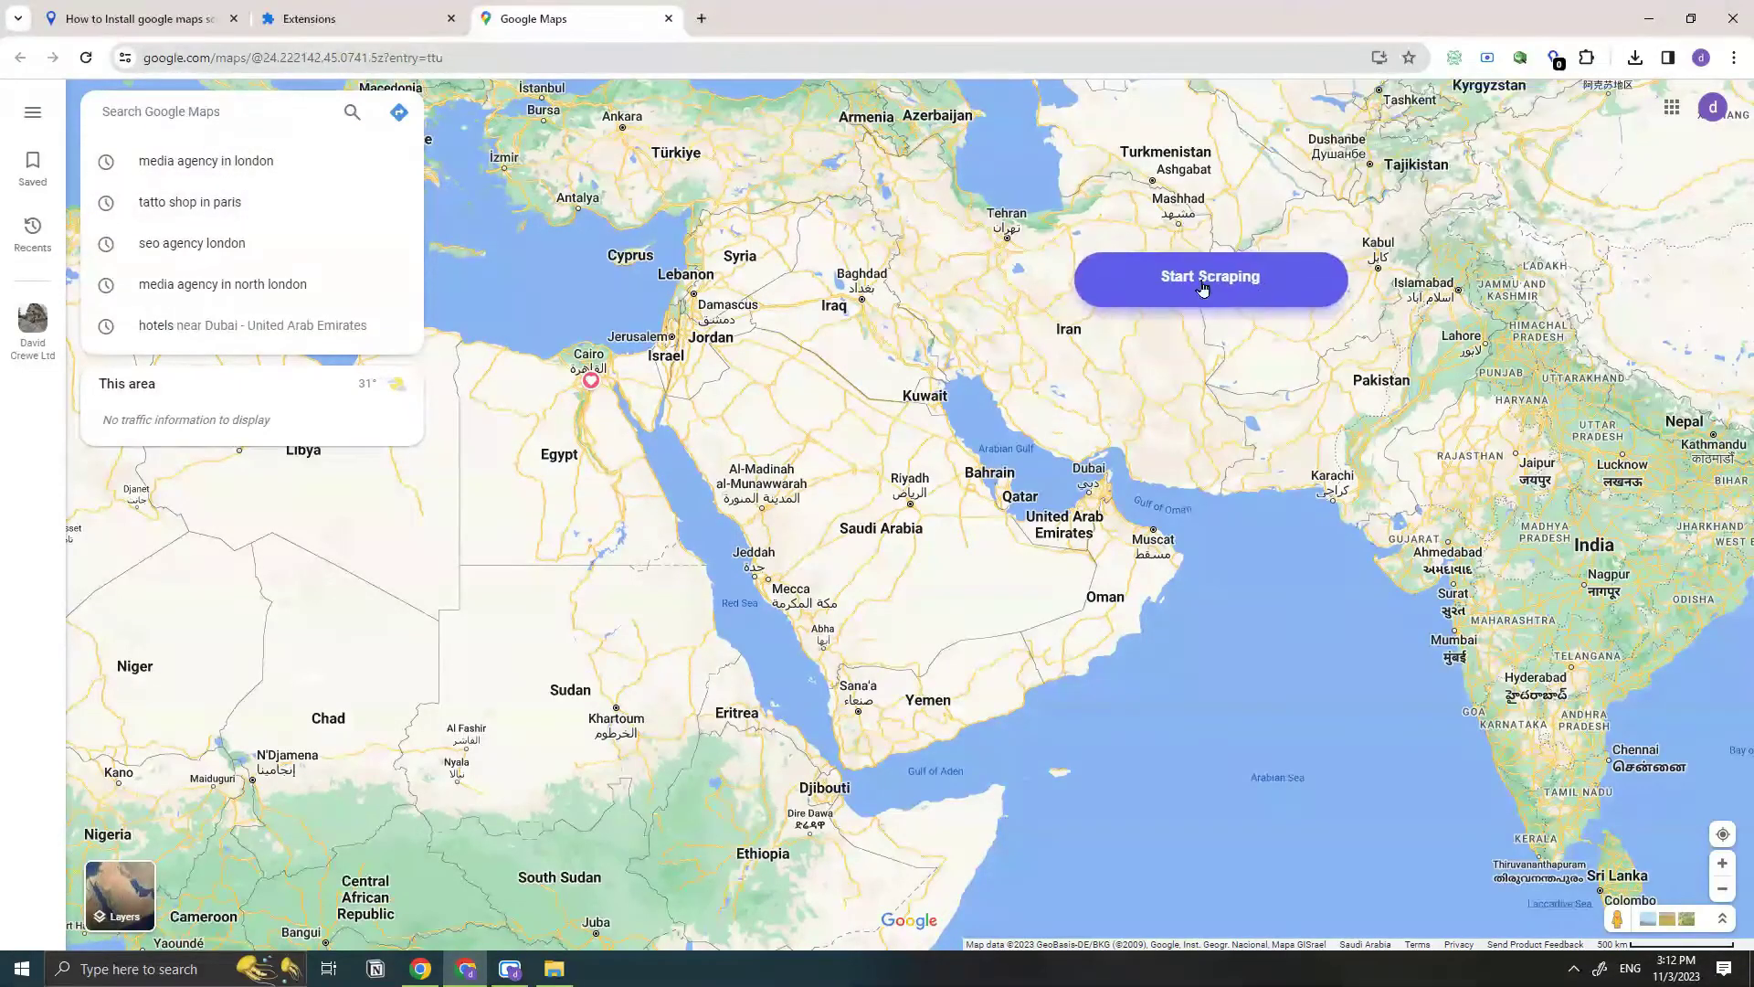
click(1263, 279)
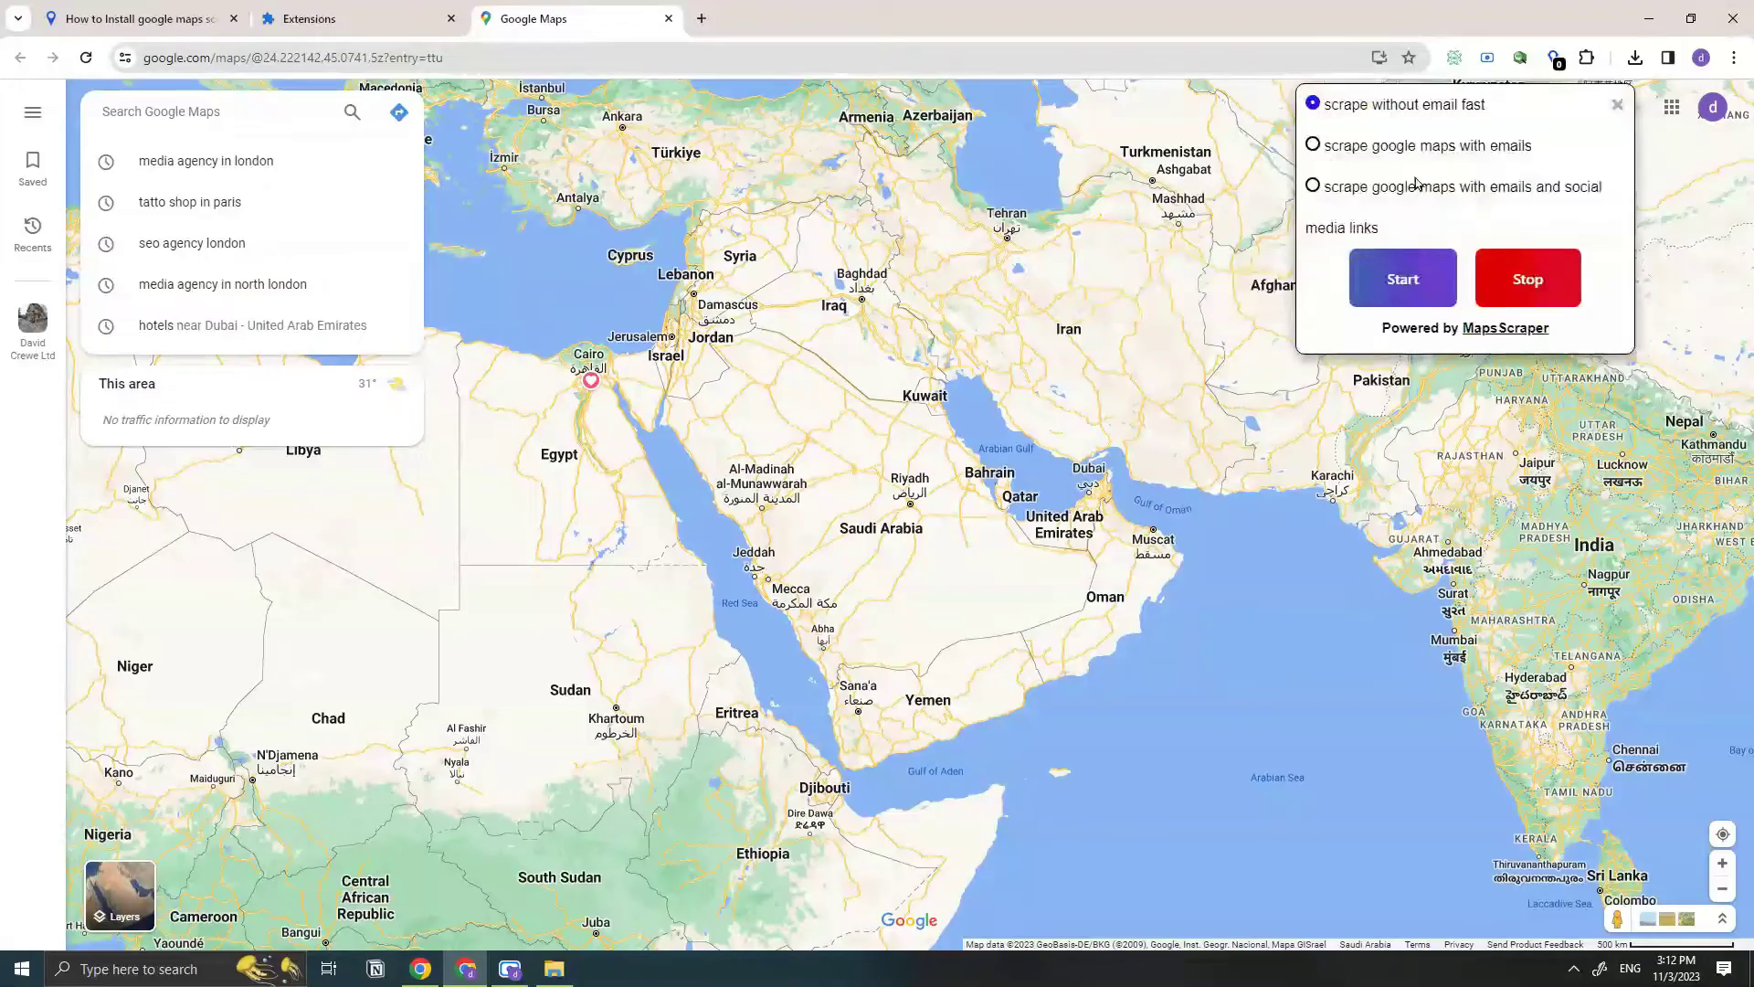
drag(1415, 182, 1145, 287)
click(293, 163)
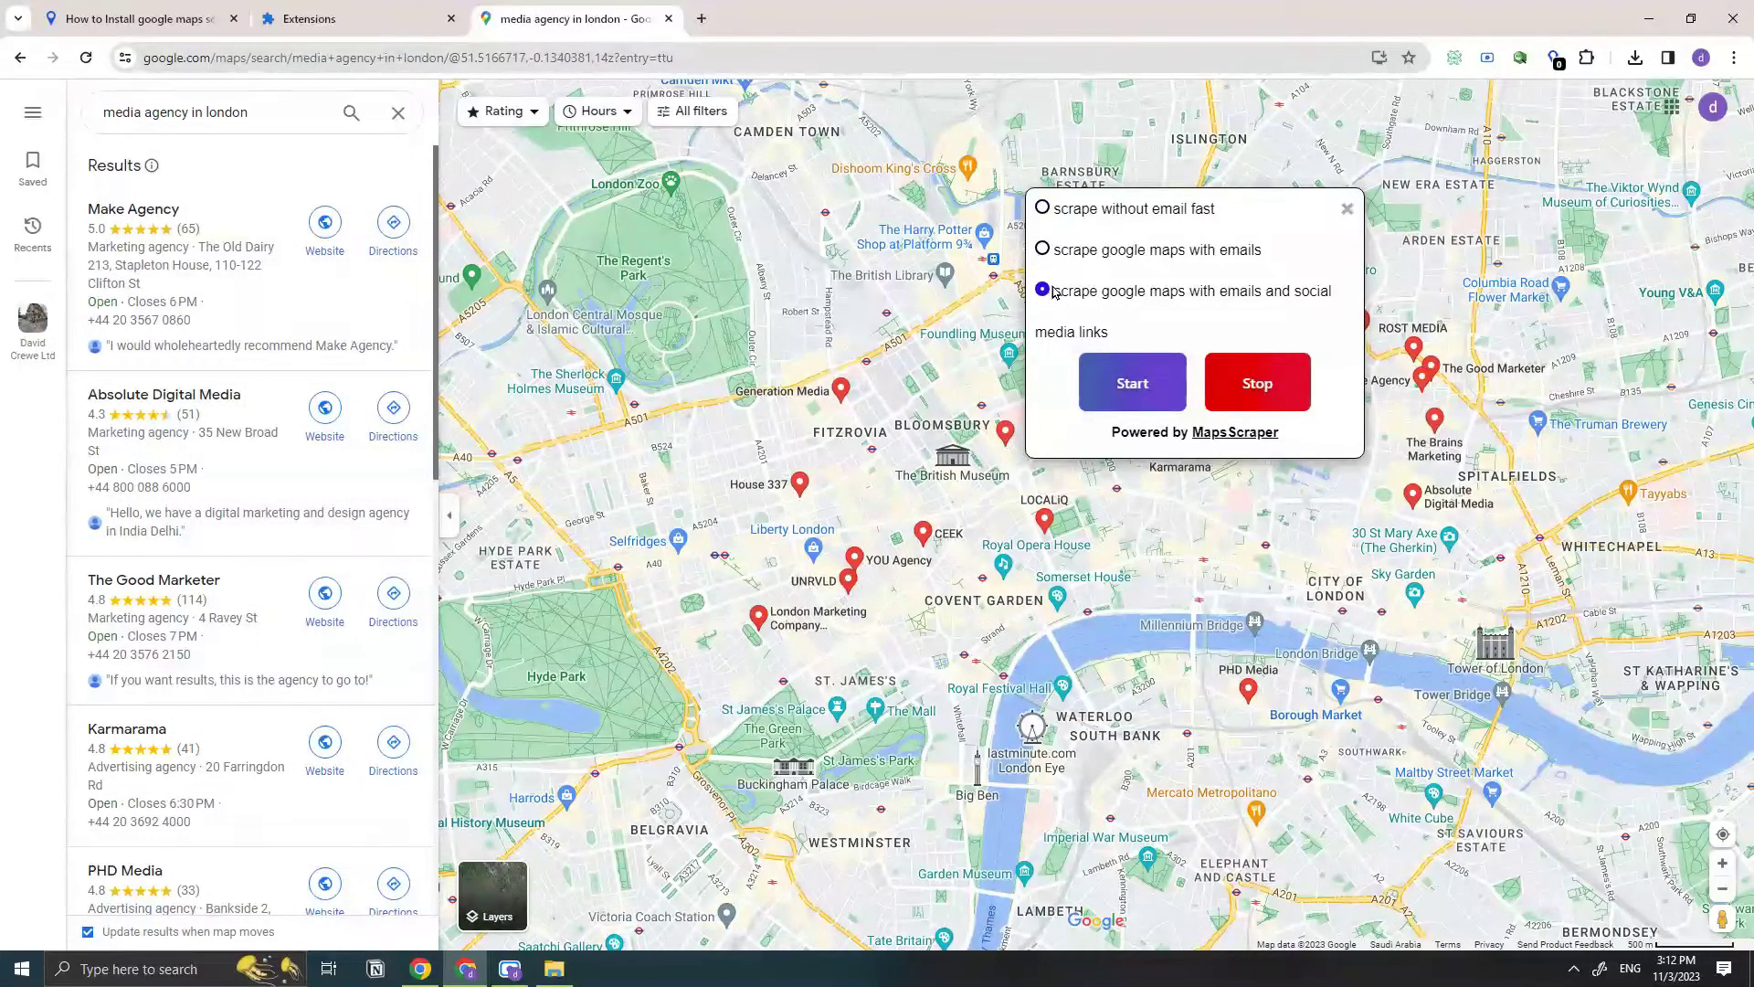
click(1116, 378)
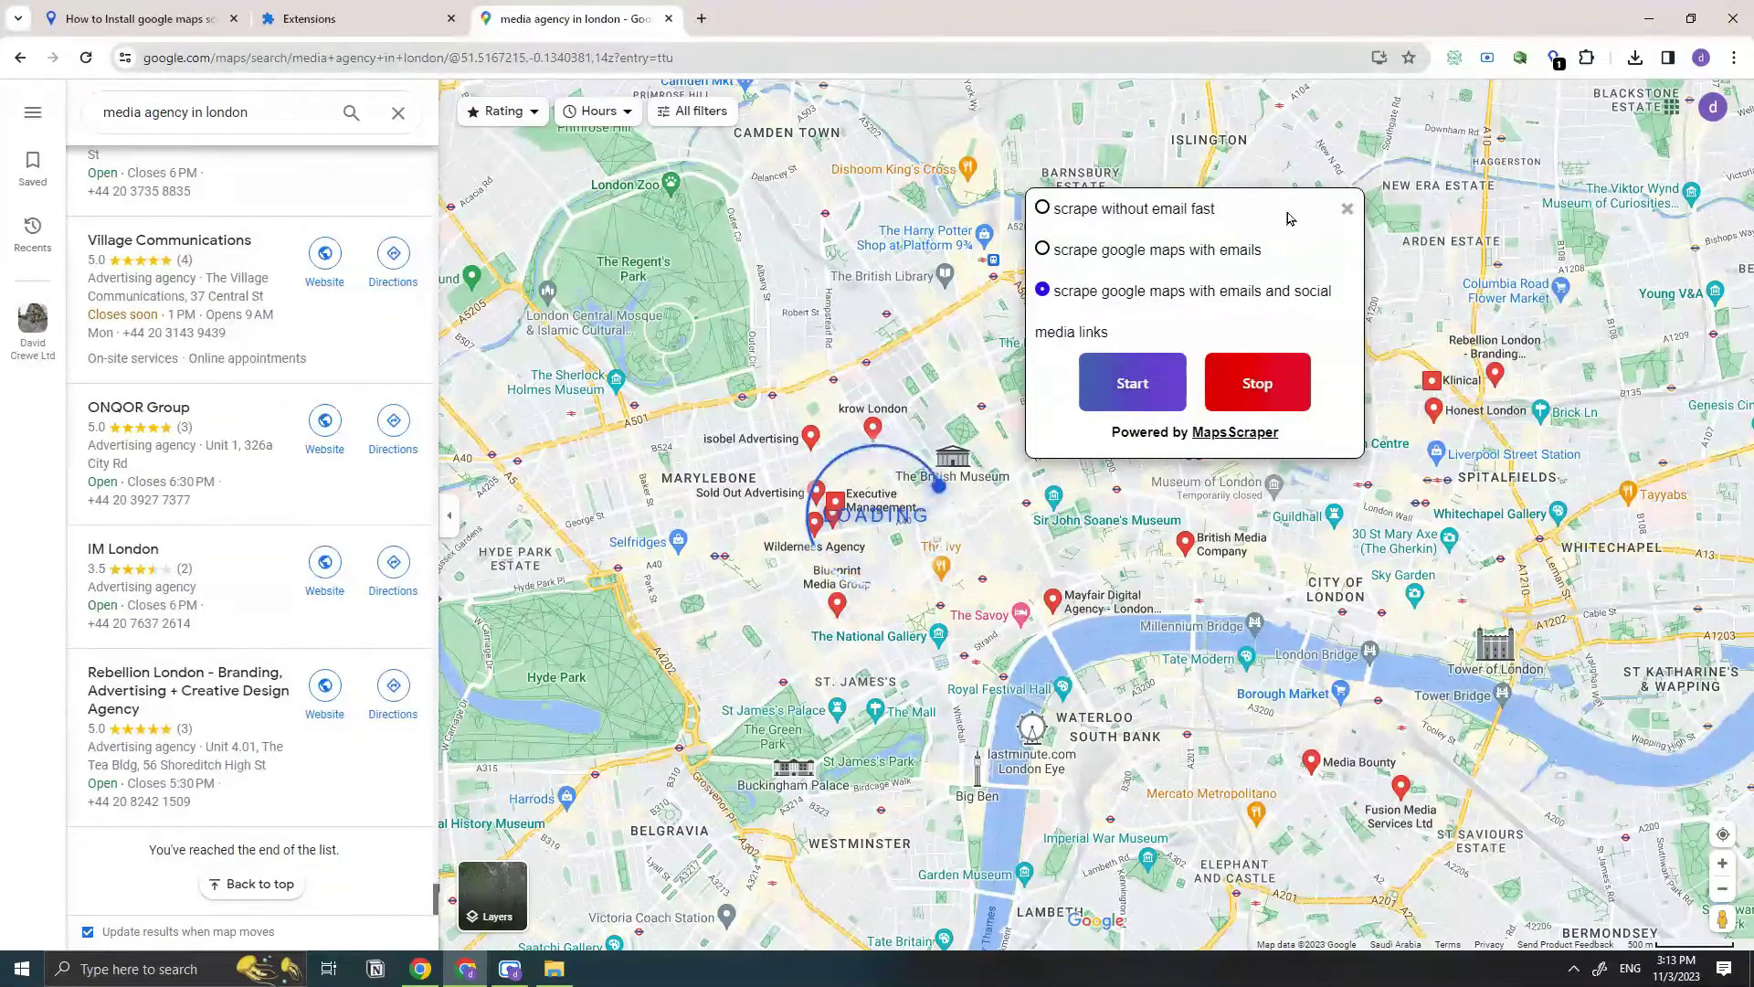
Step: View the scraped agencies table showing the first London agencies' emails, phones and addresses
click(1558, 57)
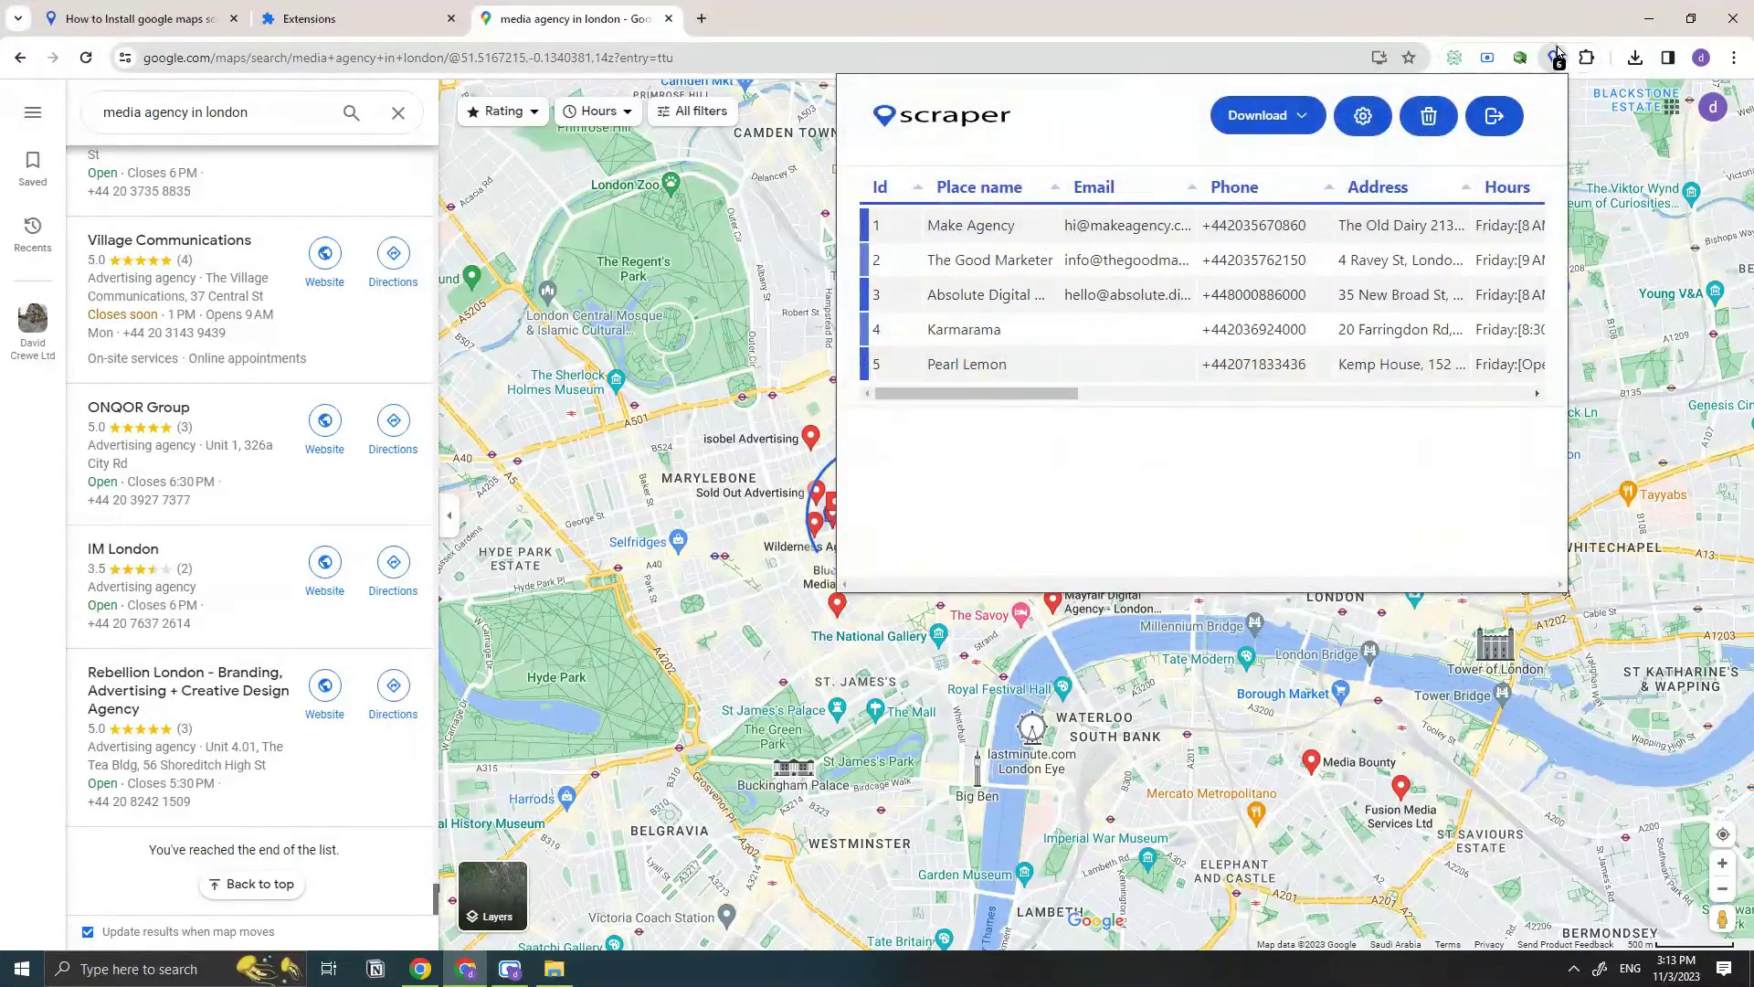
Step: Close the results table and wait for the London agency scrape to finish
click(1558, 55)
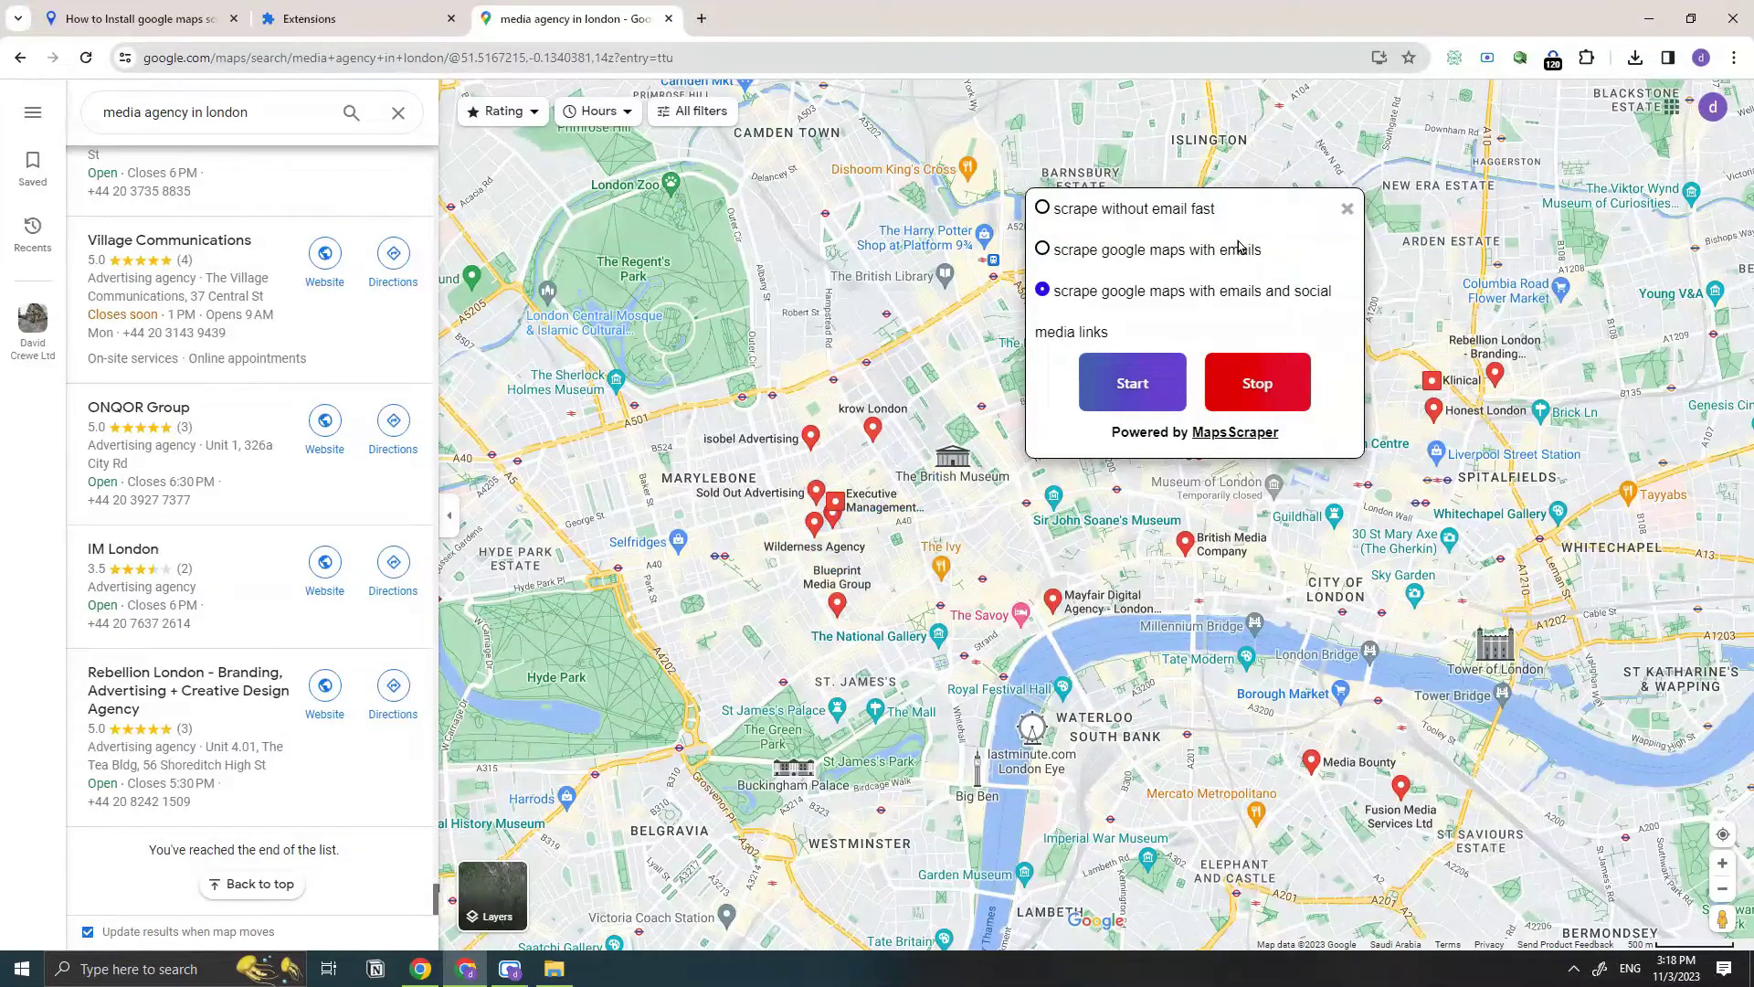
Step: Open the results table and scroll through all 120 scraped London agencies
click(1550, 72)
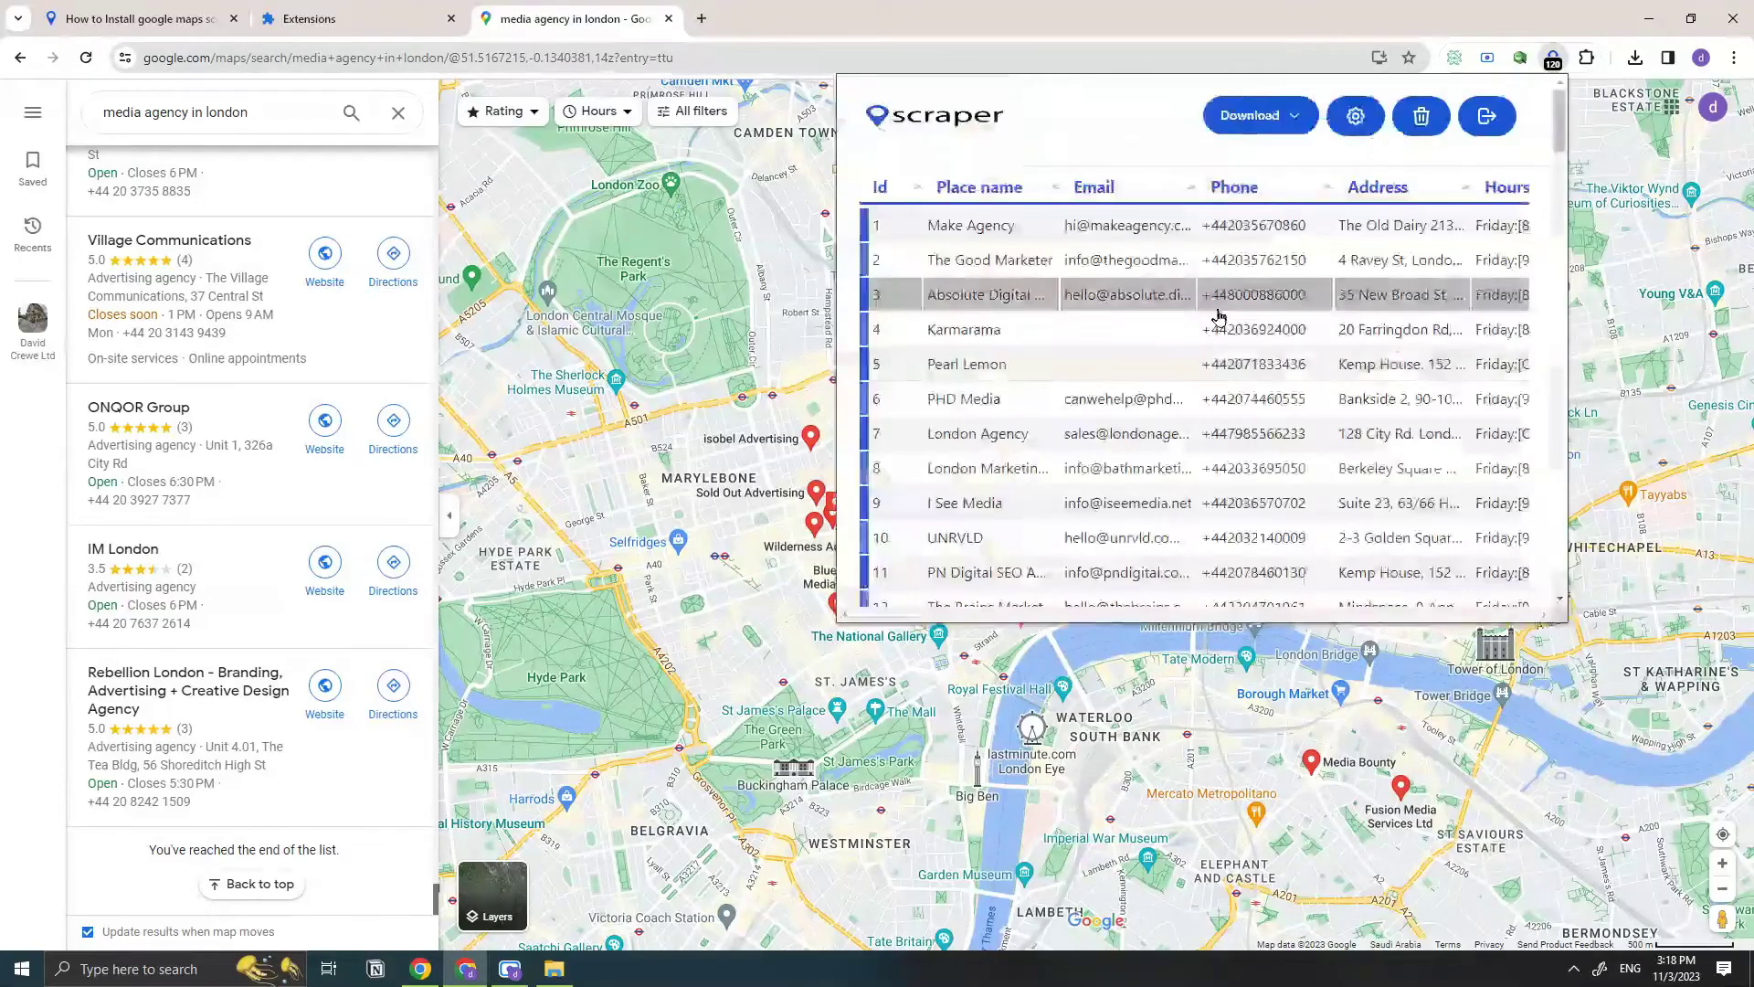
scroll(1220, 322, down, 3)
scroll(1220, 322, down, 5)
scroll(1220, 323, down, 5)
scroll(1220, 323, down, 4)
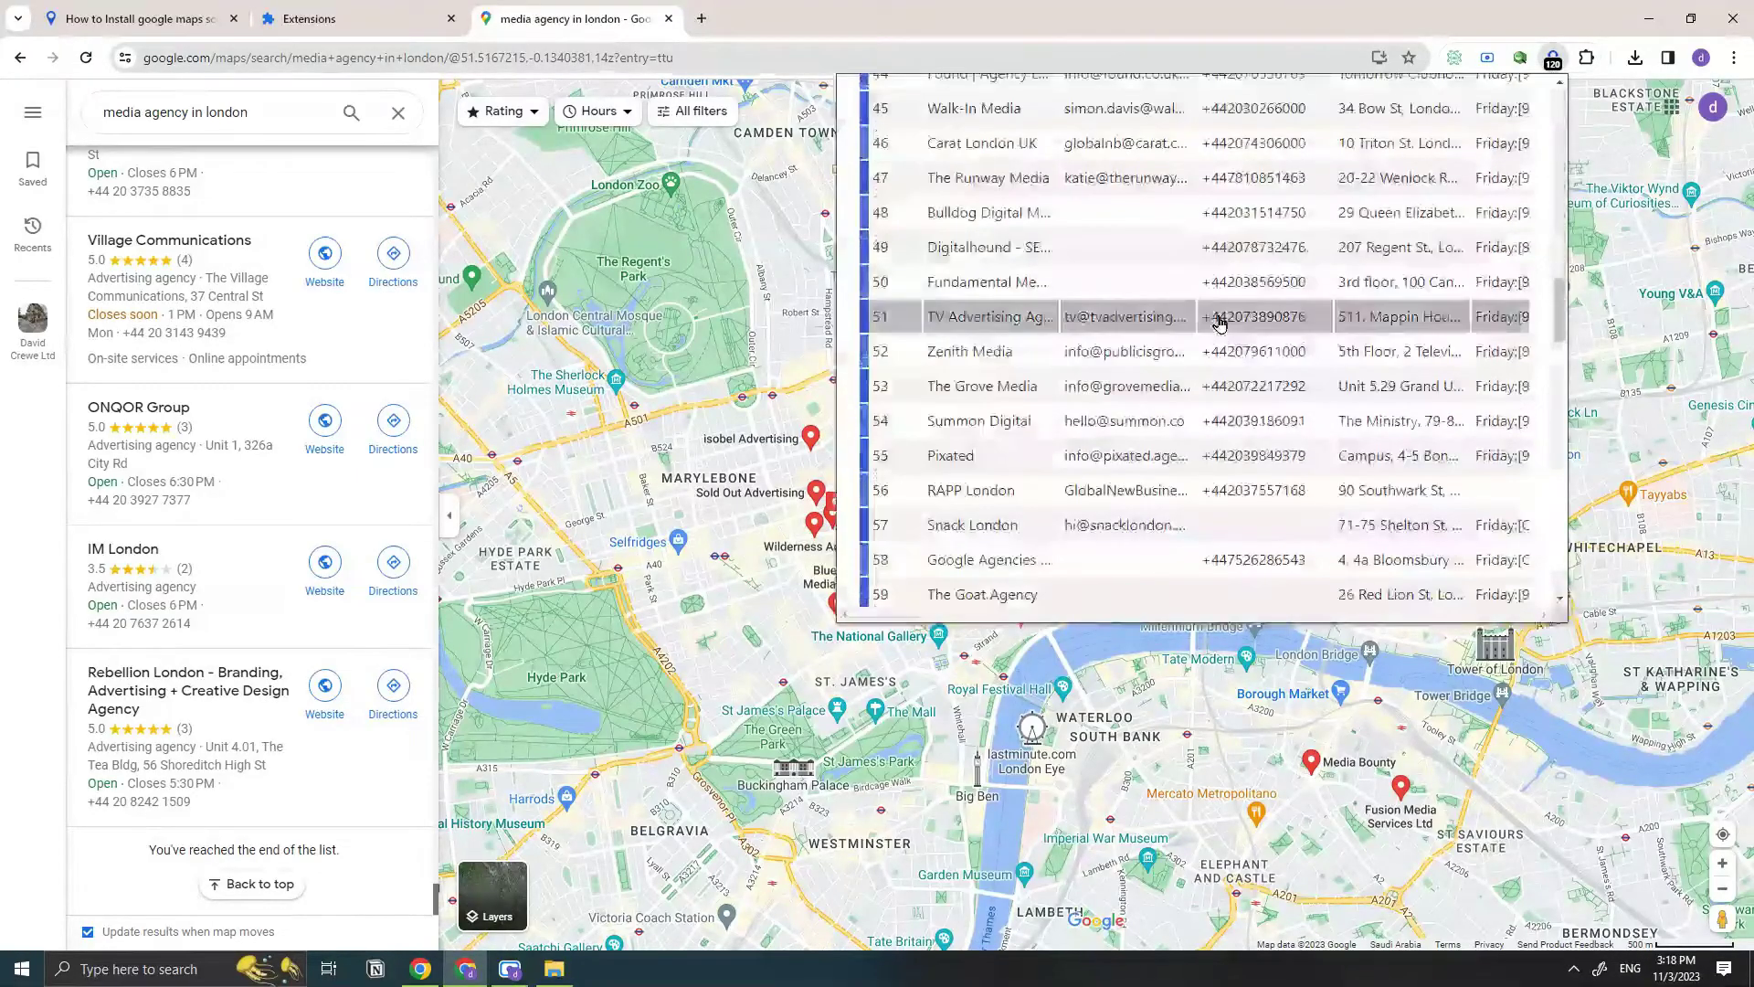
scroll(1220, 323, down, 5)
scroll(1219, 323, down, 5)
scroll(1215, 324, down, 5)
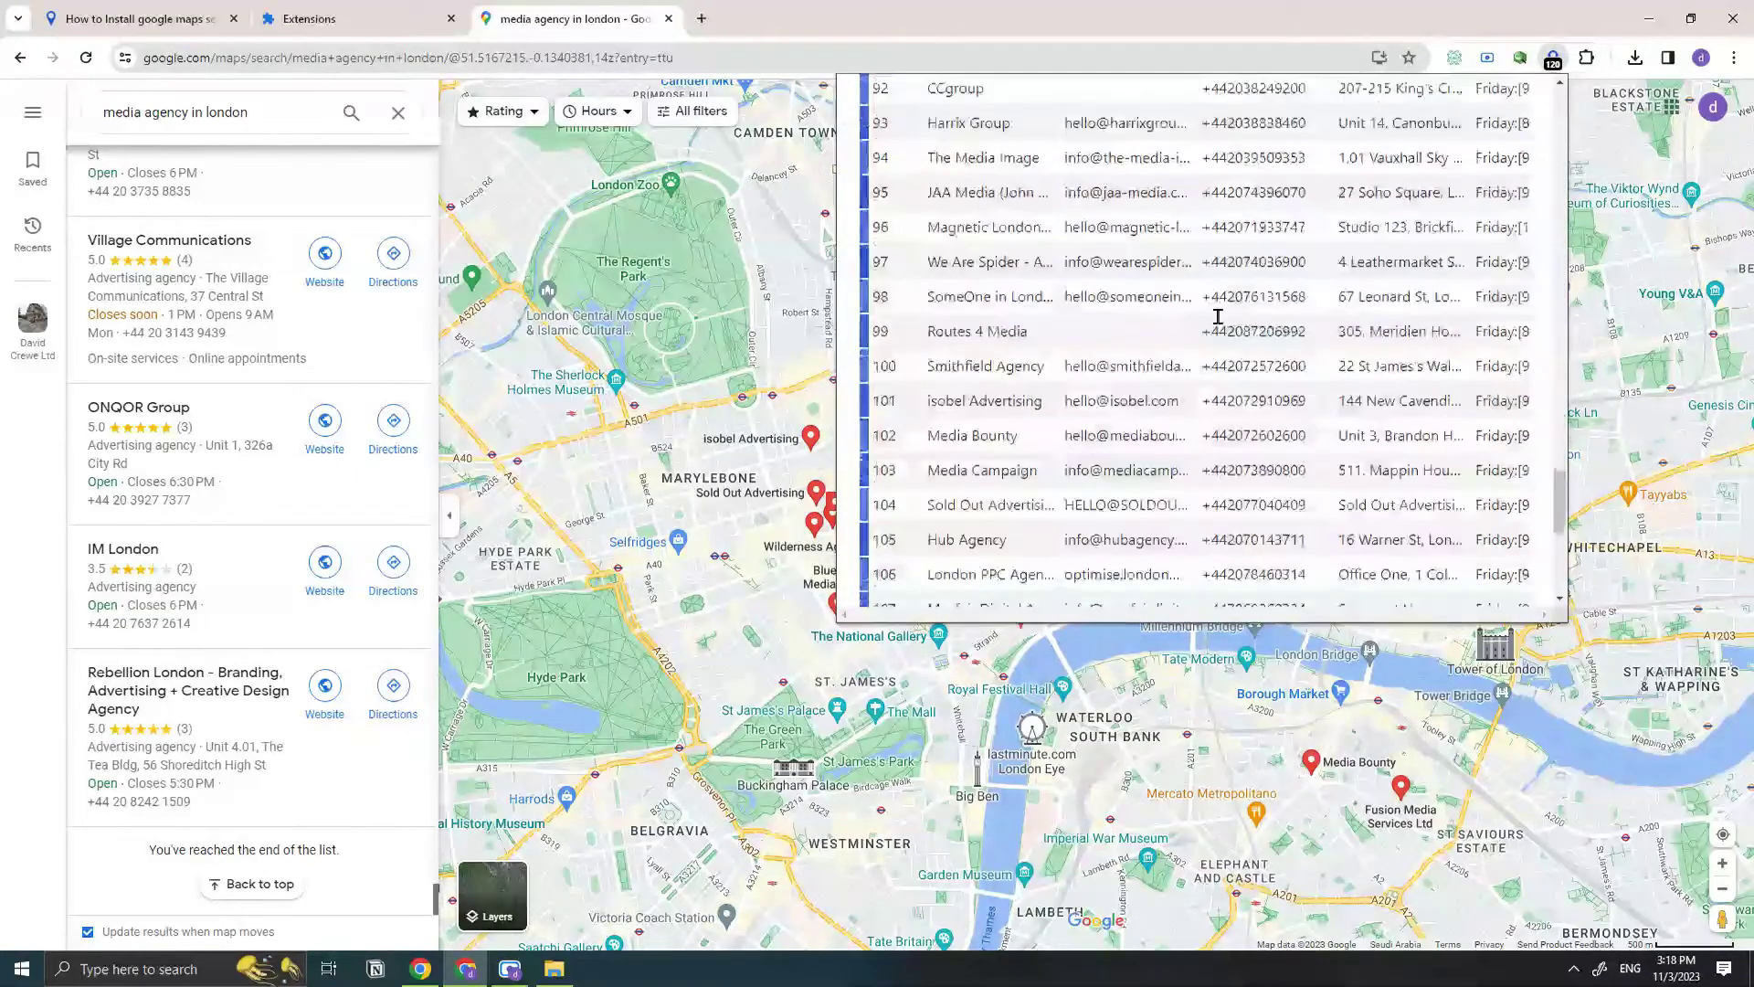
scroll(1206, 327, down, 3)
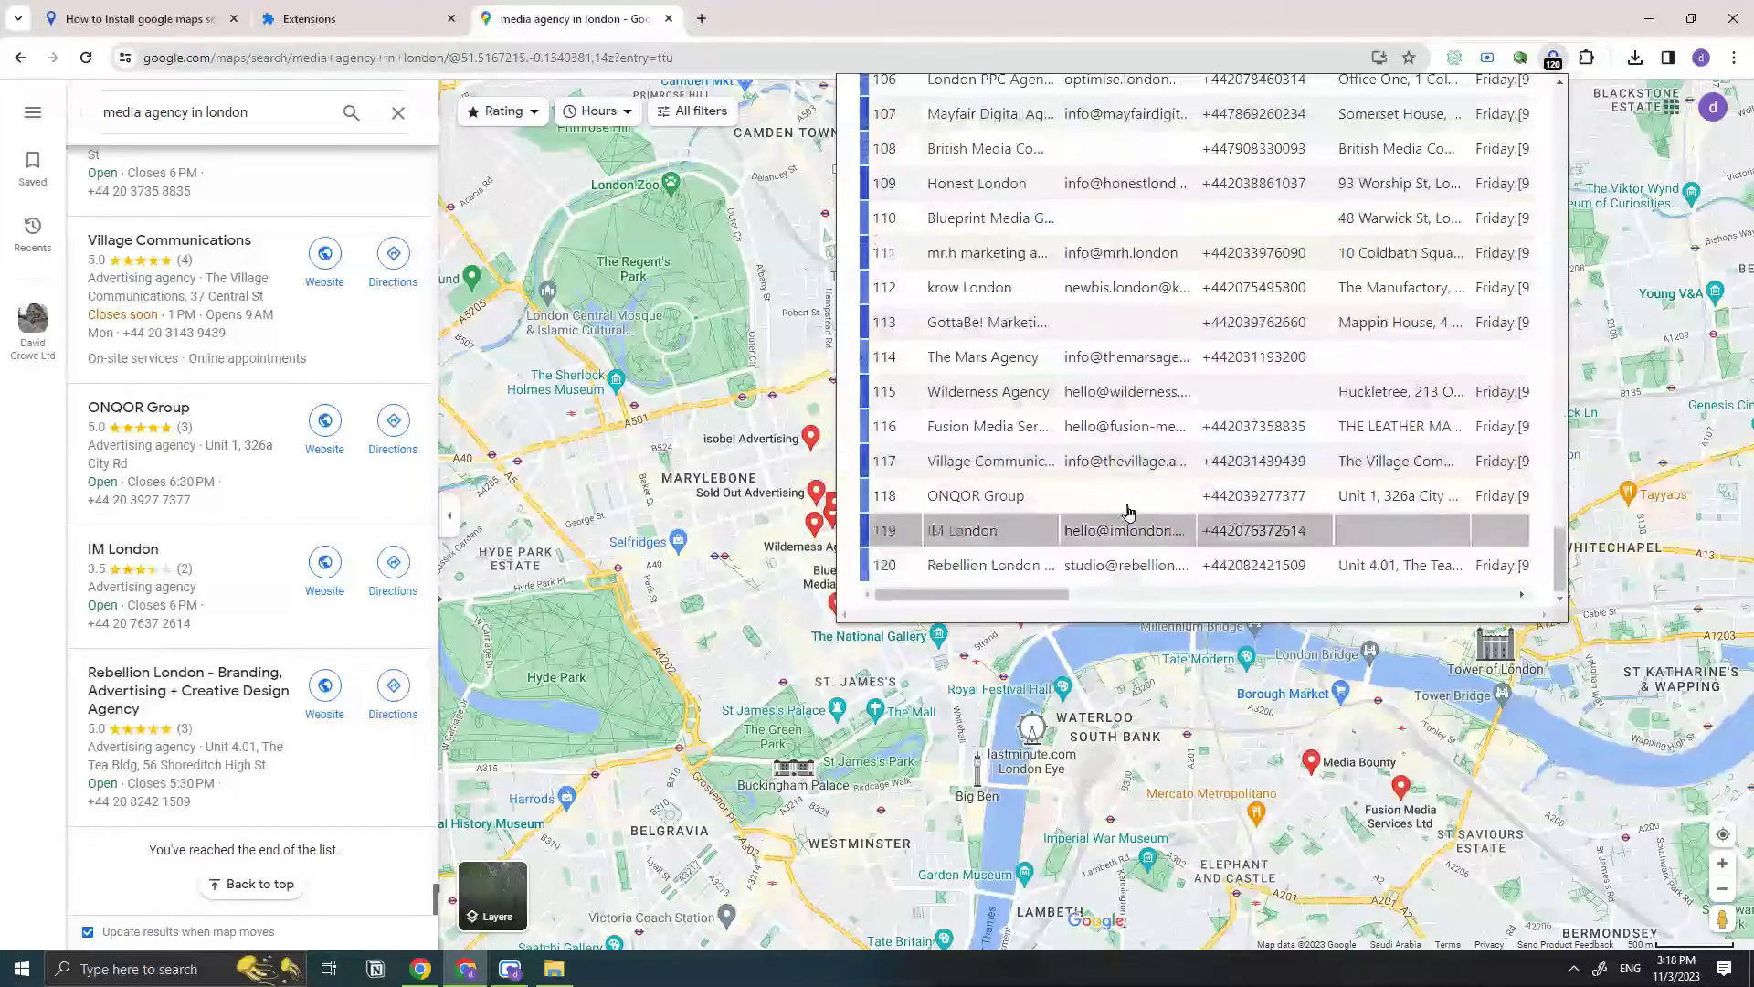
scroll(1434, 436, up, 4)
scroll(1435, 436, up, 6)
scroll(1436, 416, up, 6)
scroll(1439, 393, up, 6)
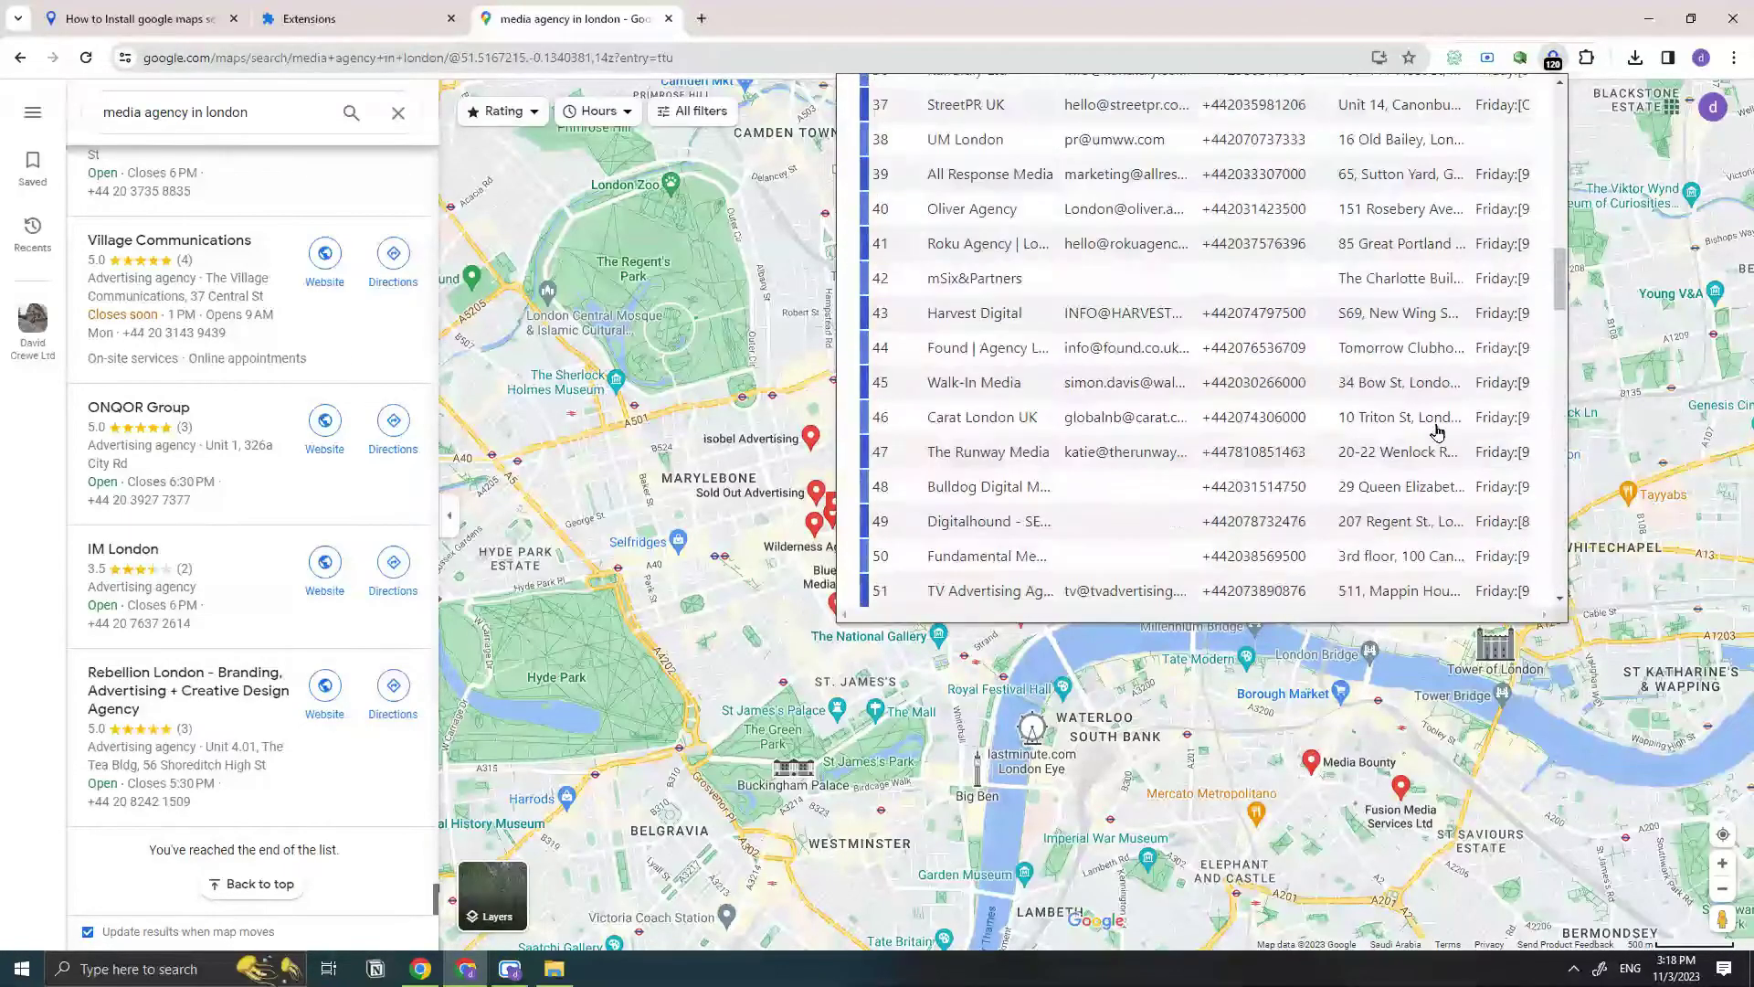
scroll(1442, 368, up, 4)
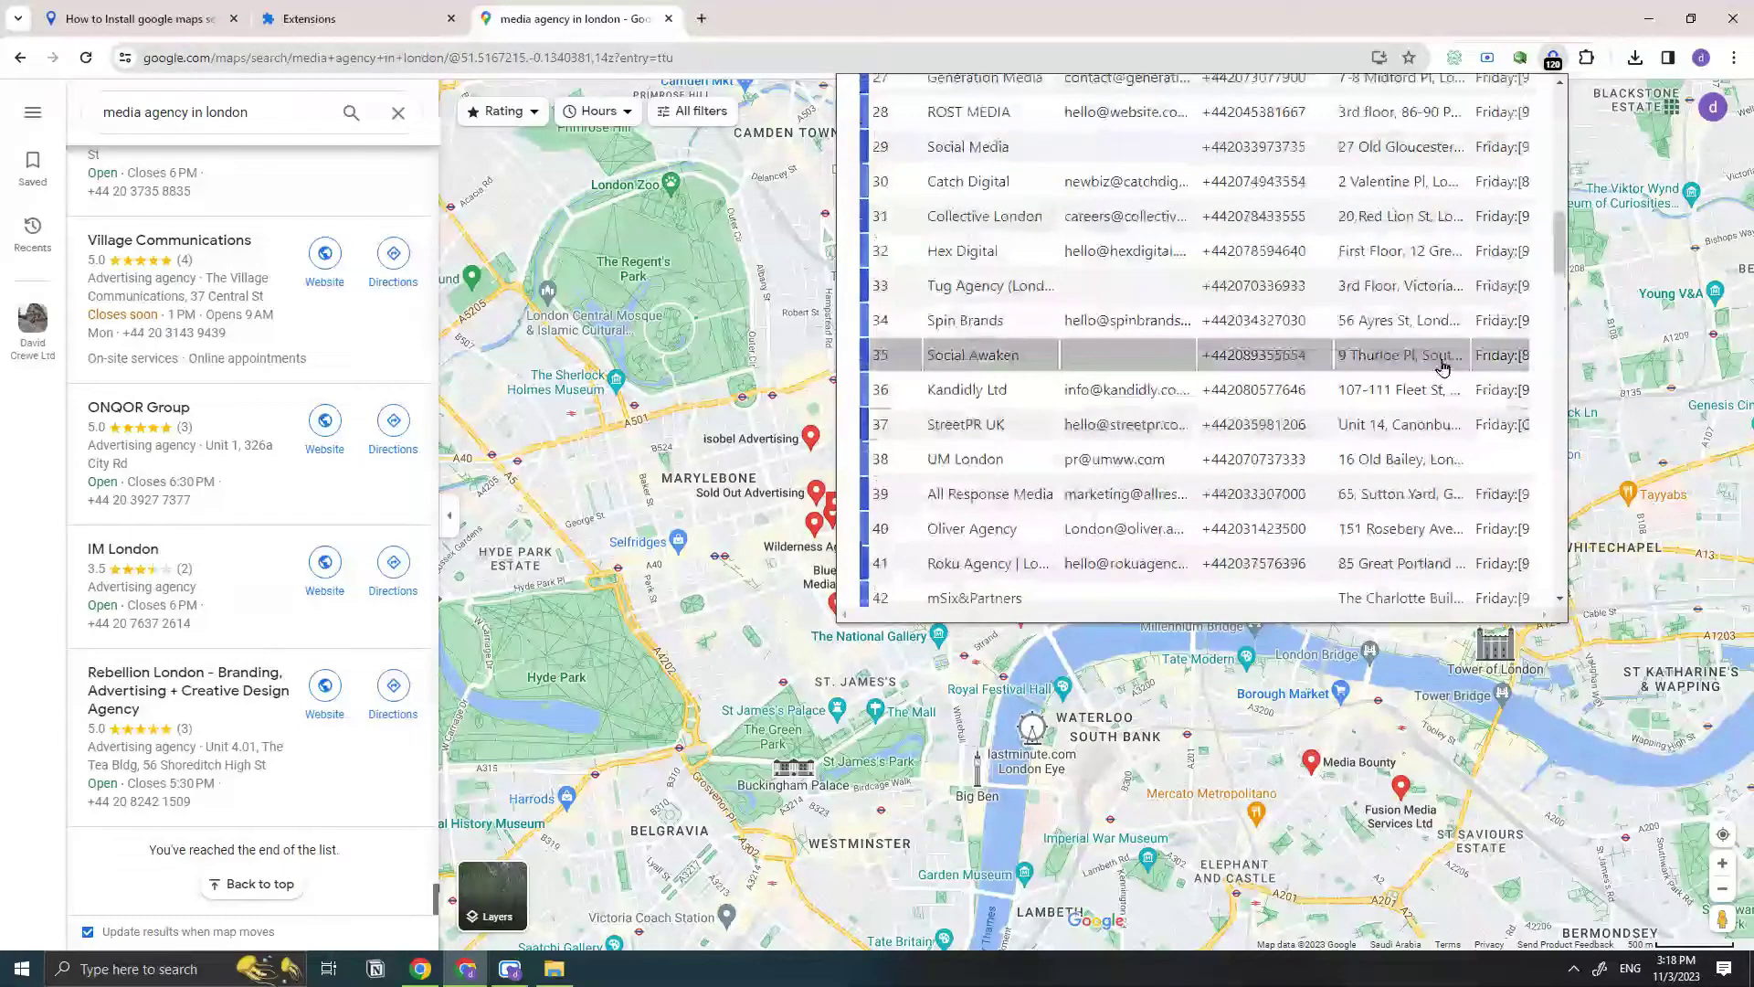
scroll(1442, 365, up, 3)
scroll(1442, 366, up, 3)
scroll(1441, 363, up, 3)
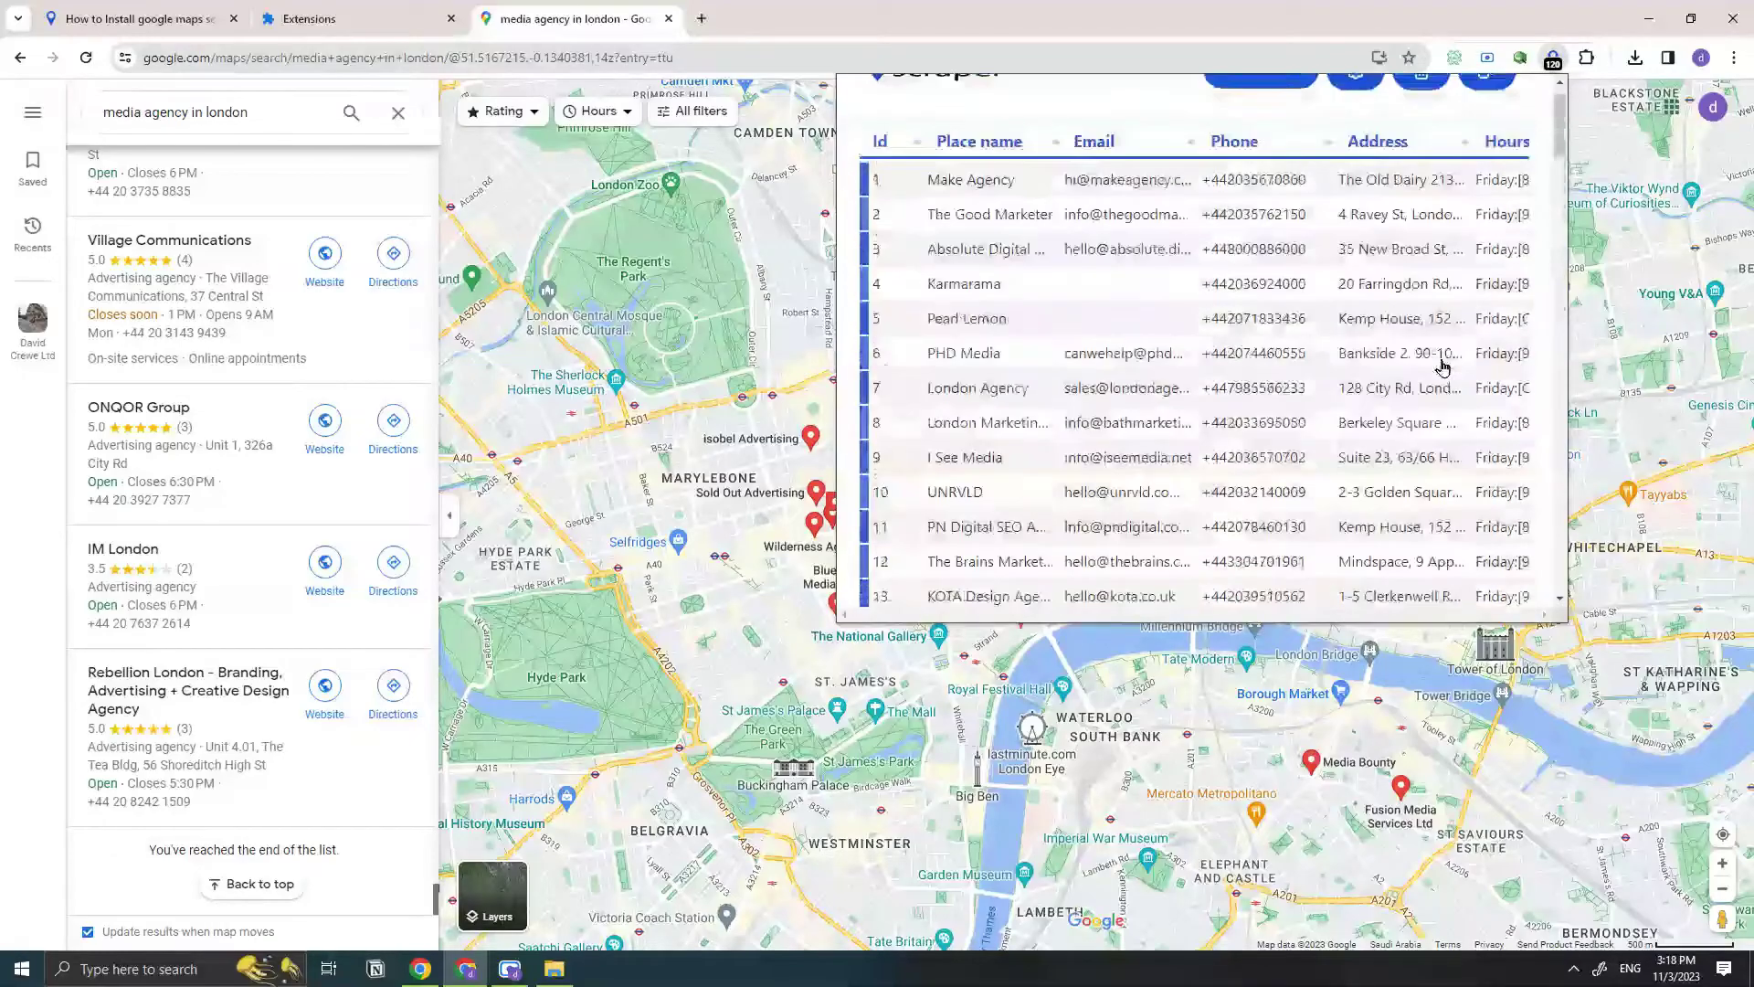
scroll(1352, 320, up, 1)
Step: Save the 120 agencies as an XLSX file and show it in Downloads
click(1254, 119)
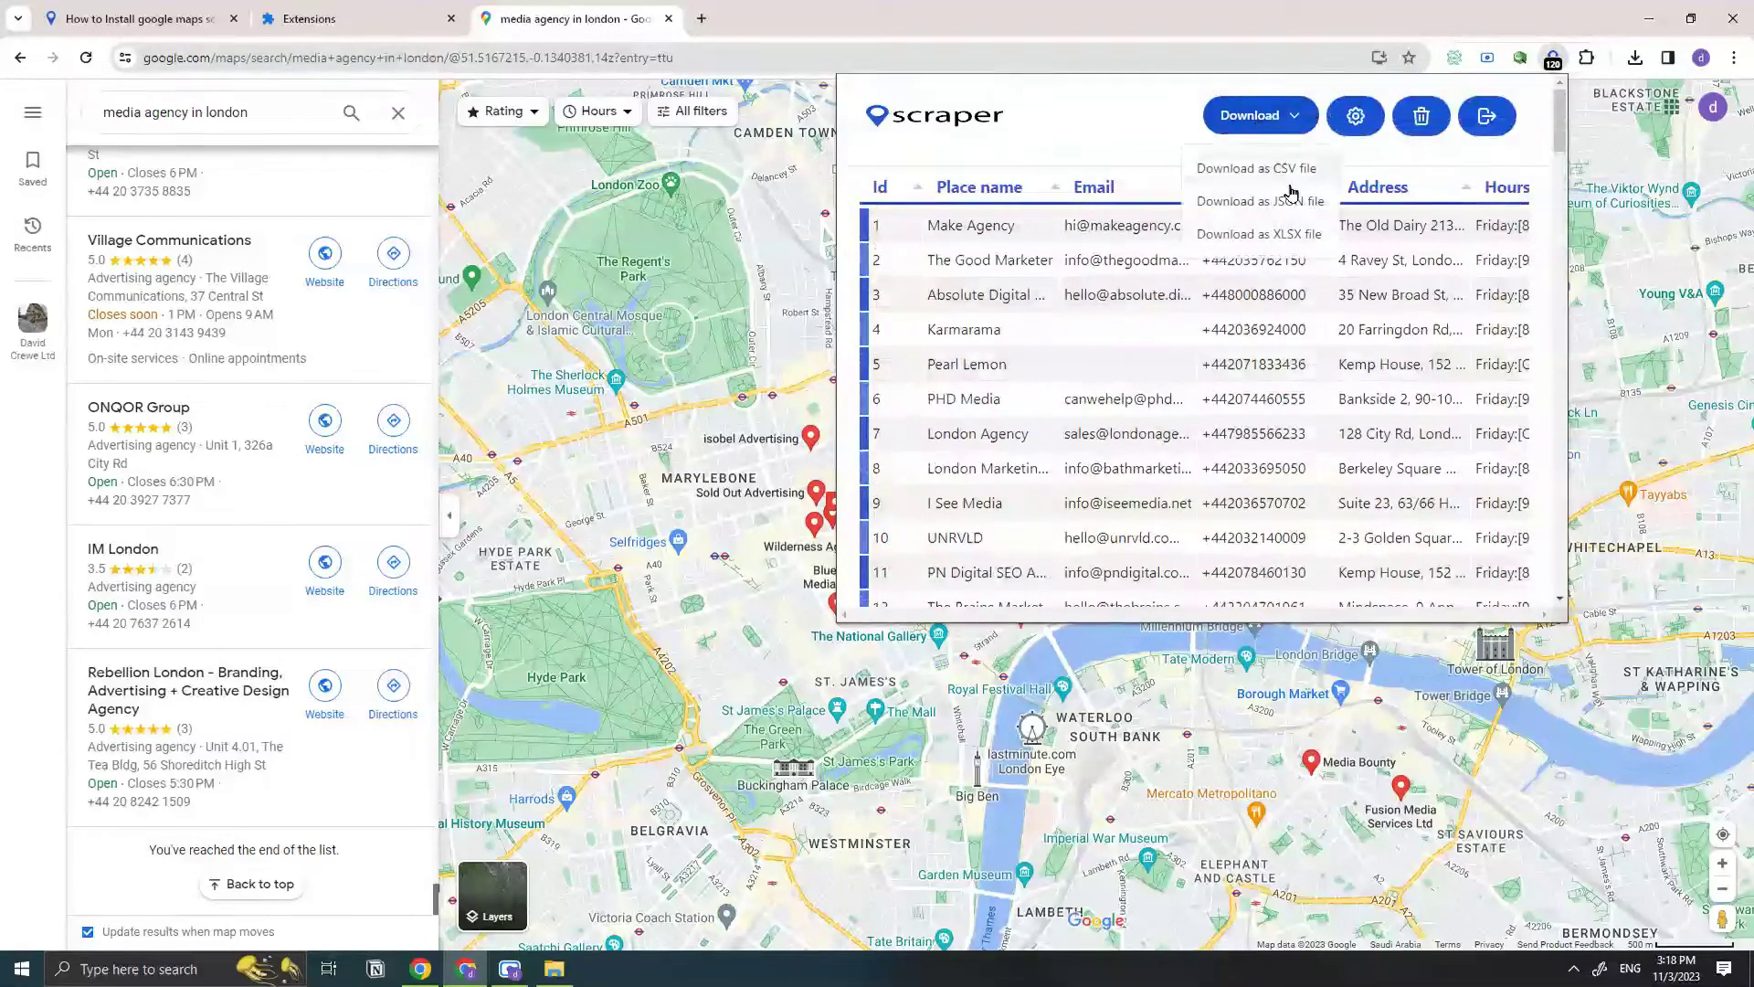
click(1312, 233)
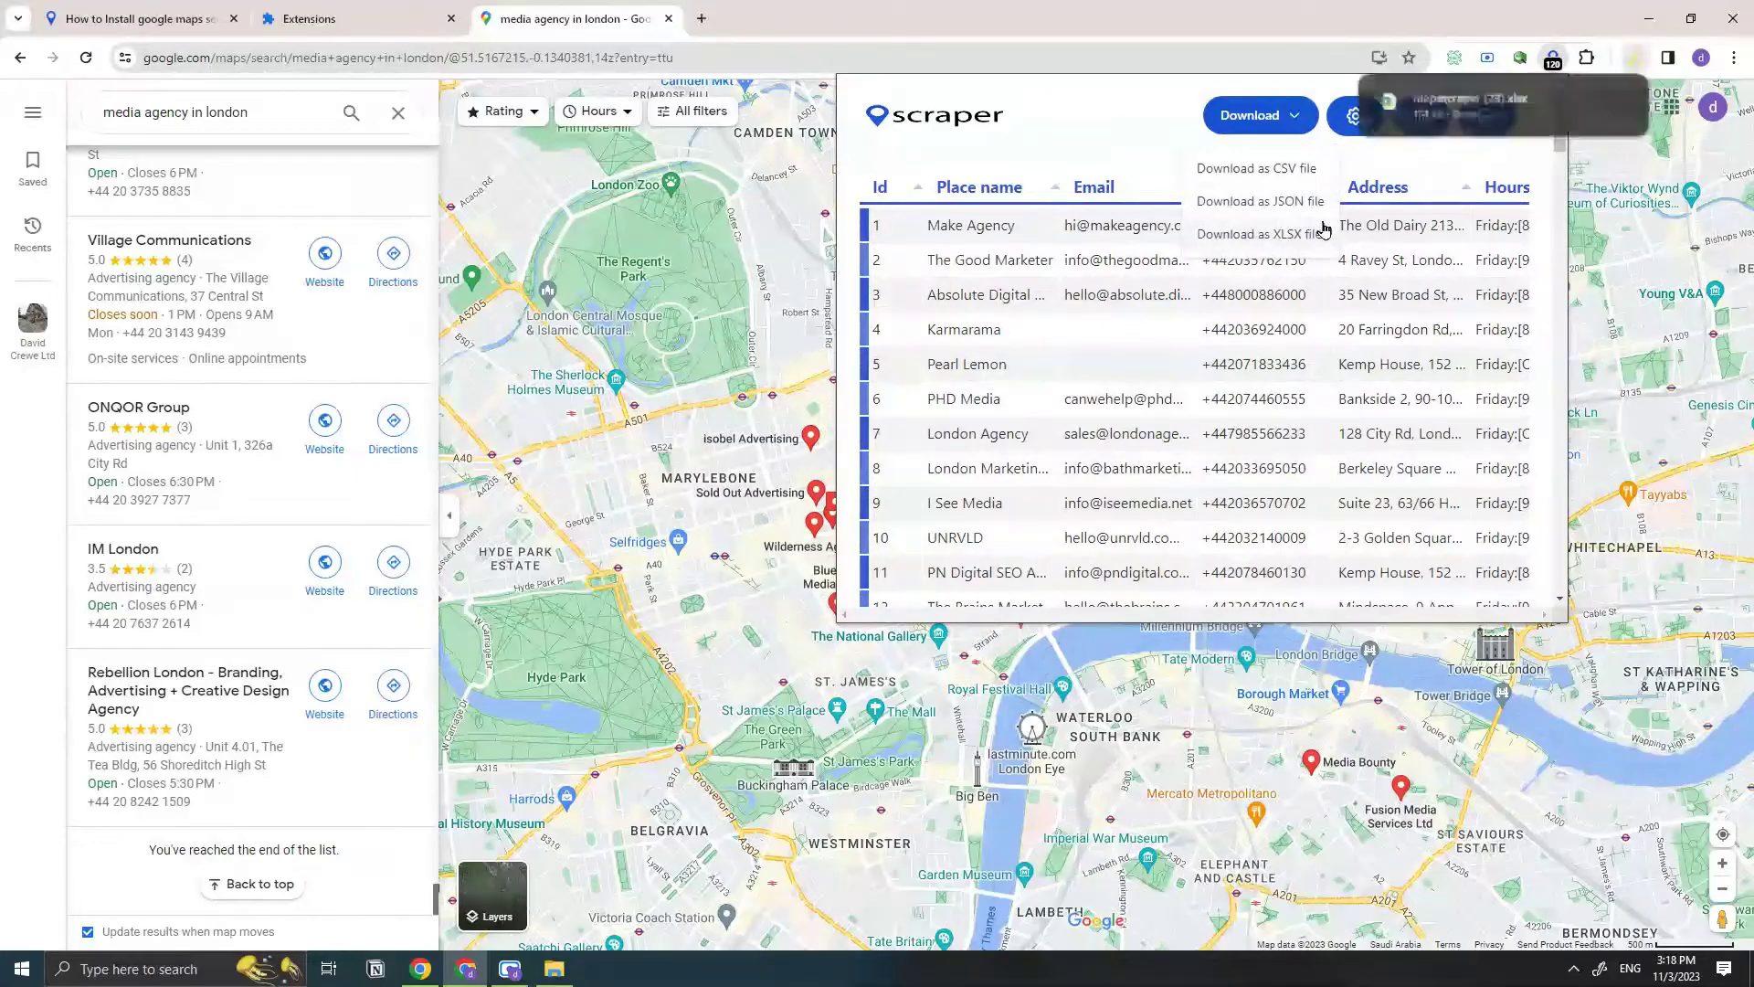
click(1588, 103)
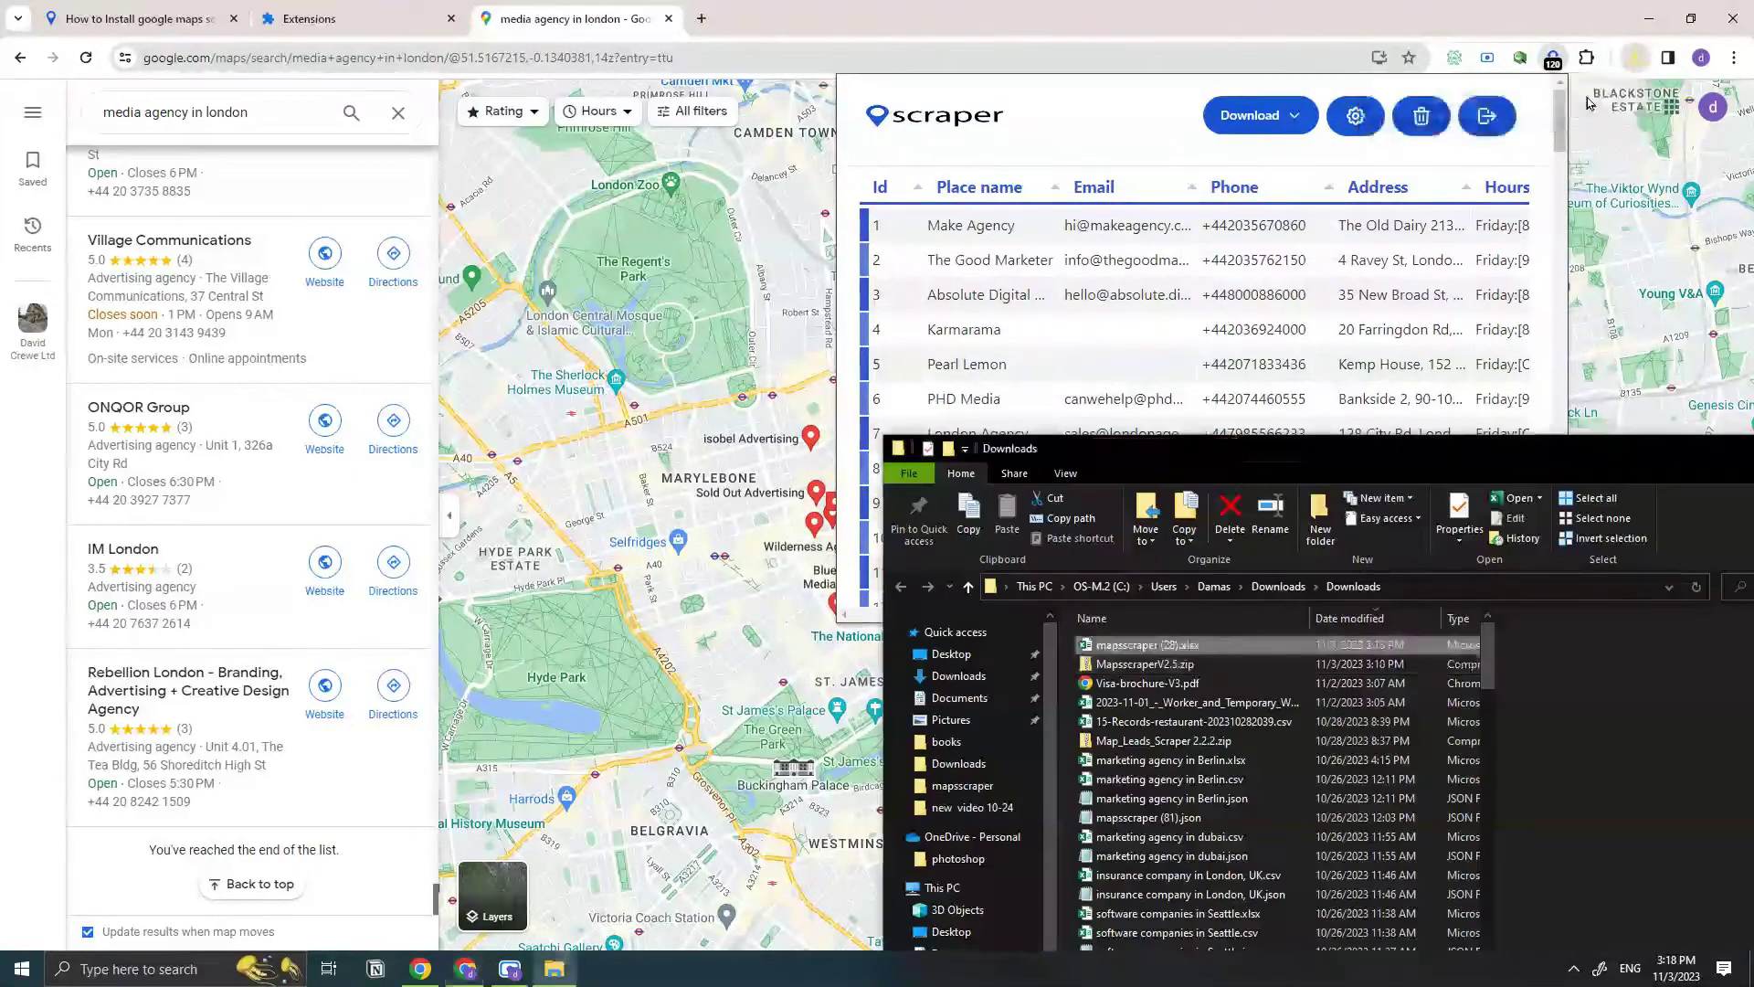
Step: Inspect mapsscraper (28).xlsx in Excel, close it, and show Chrome's recent downloads
double_click(1199, 644)
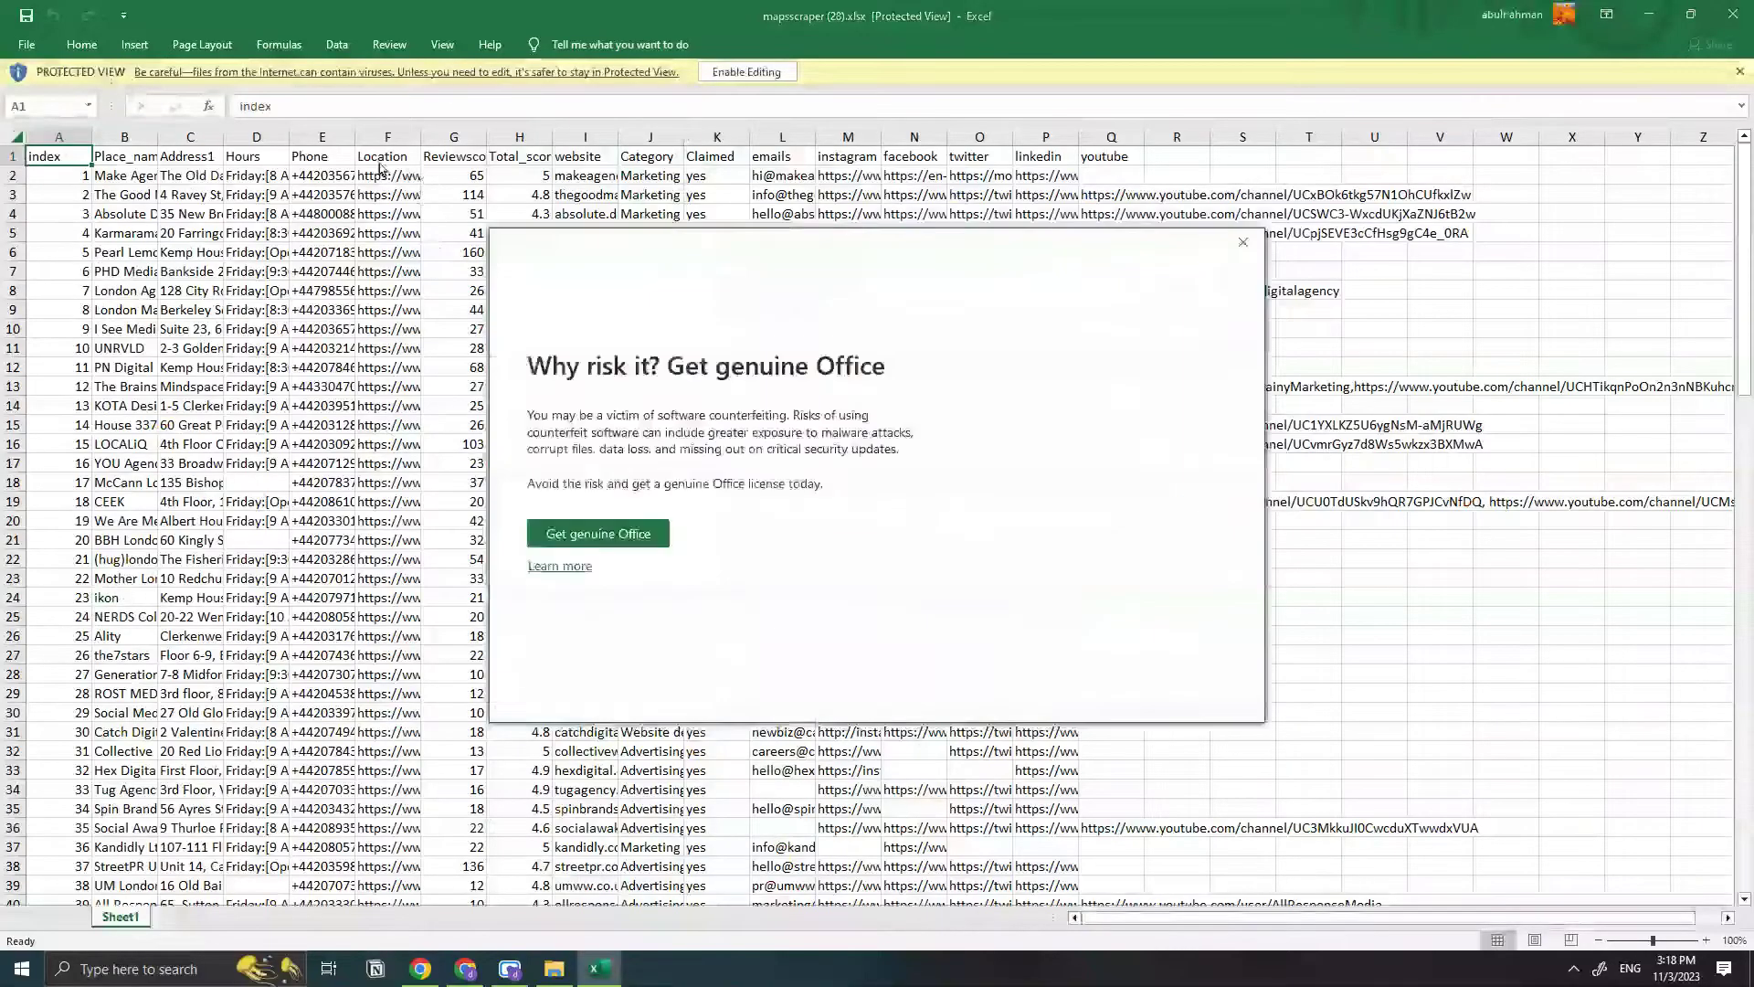
click(1224, 245)
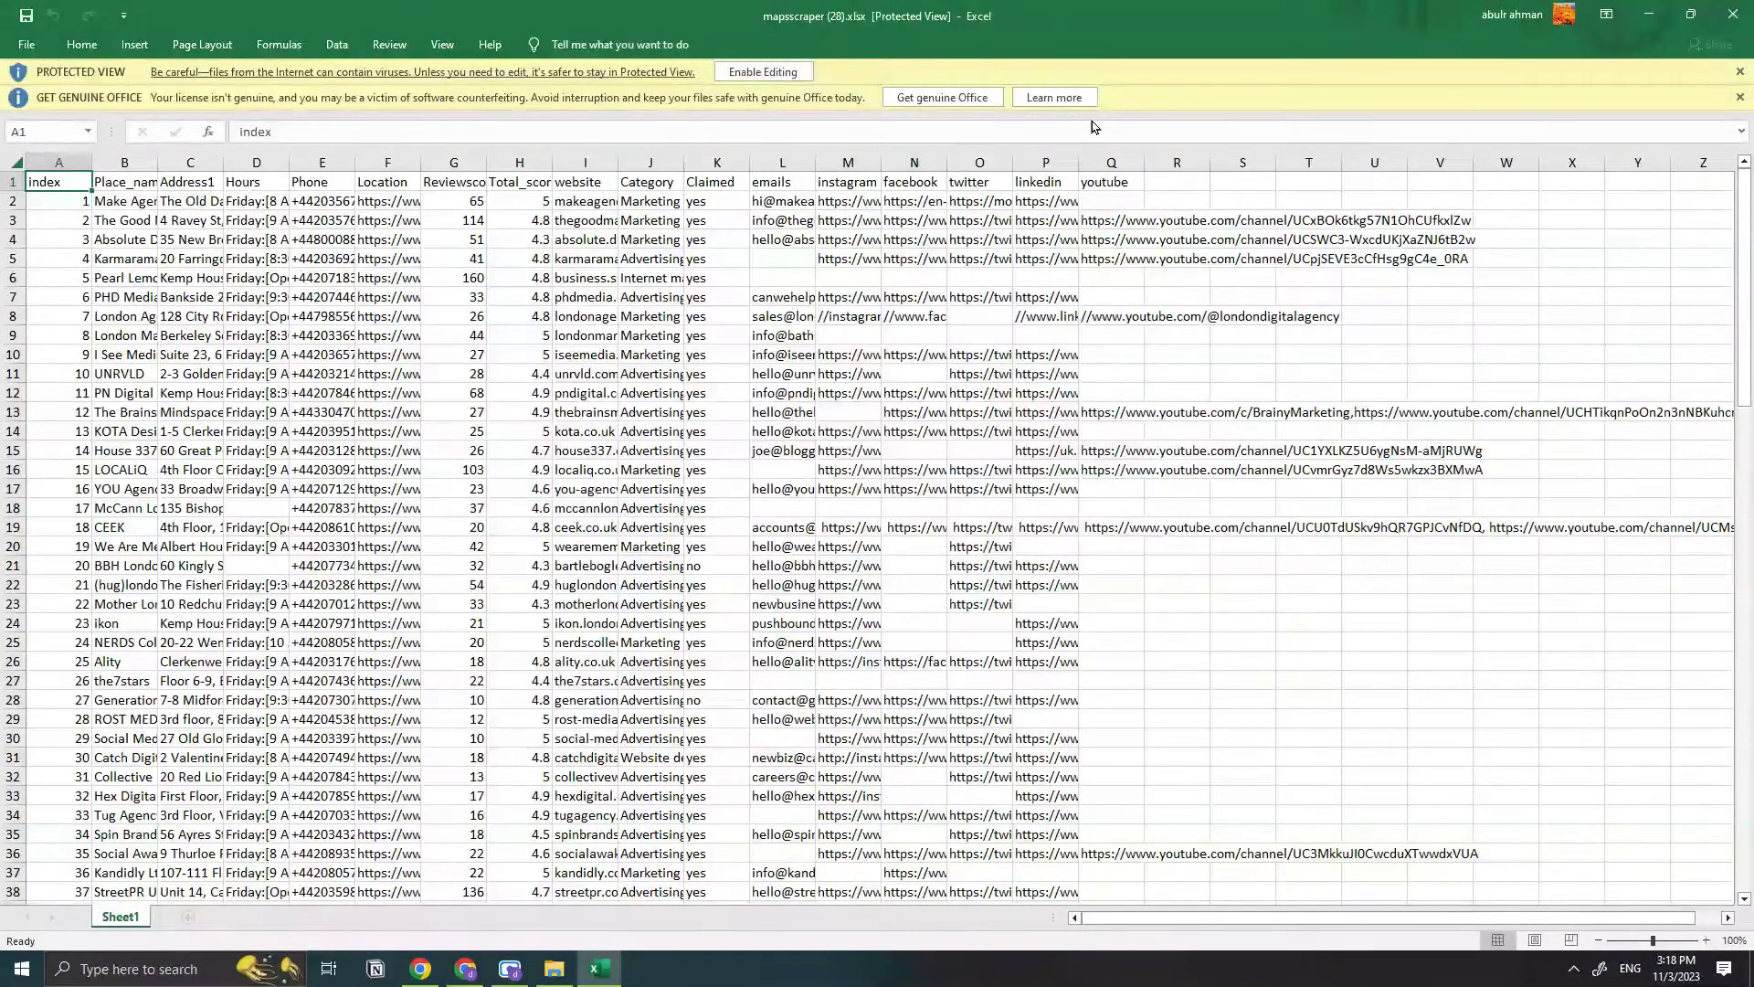
key(alt+F4)
click(1636, 58)
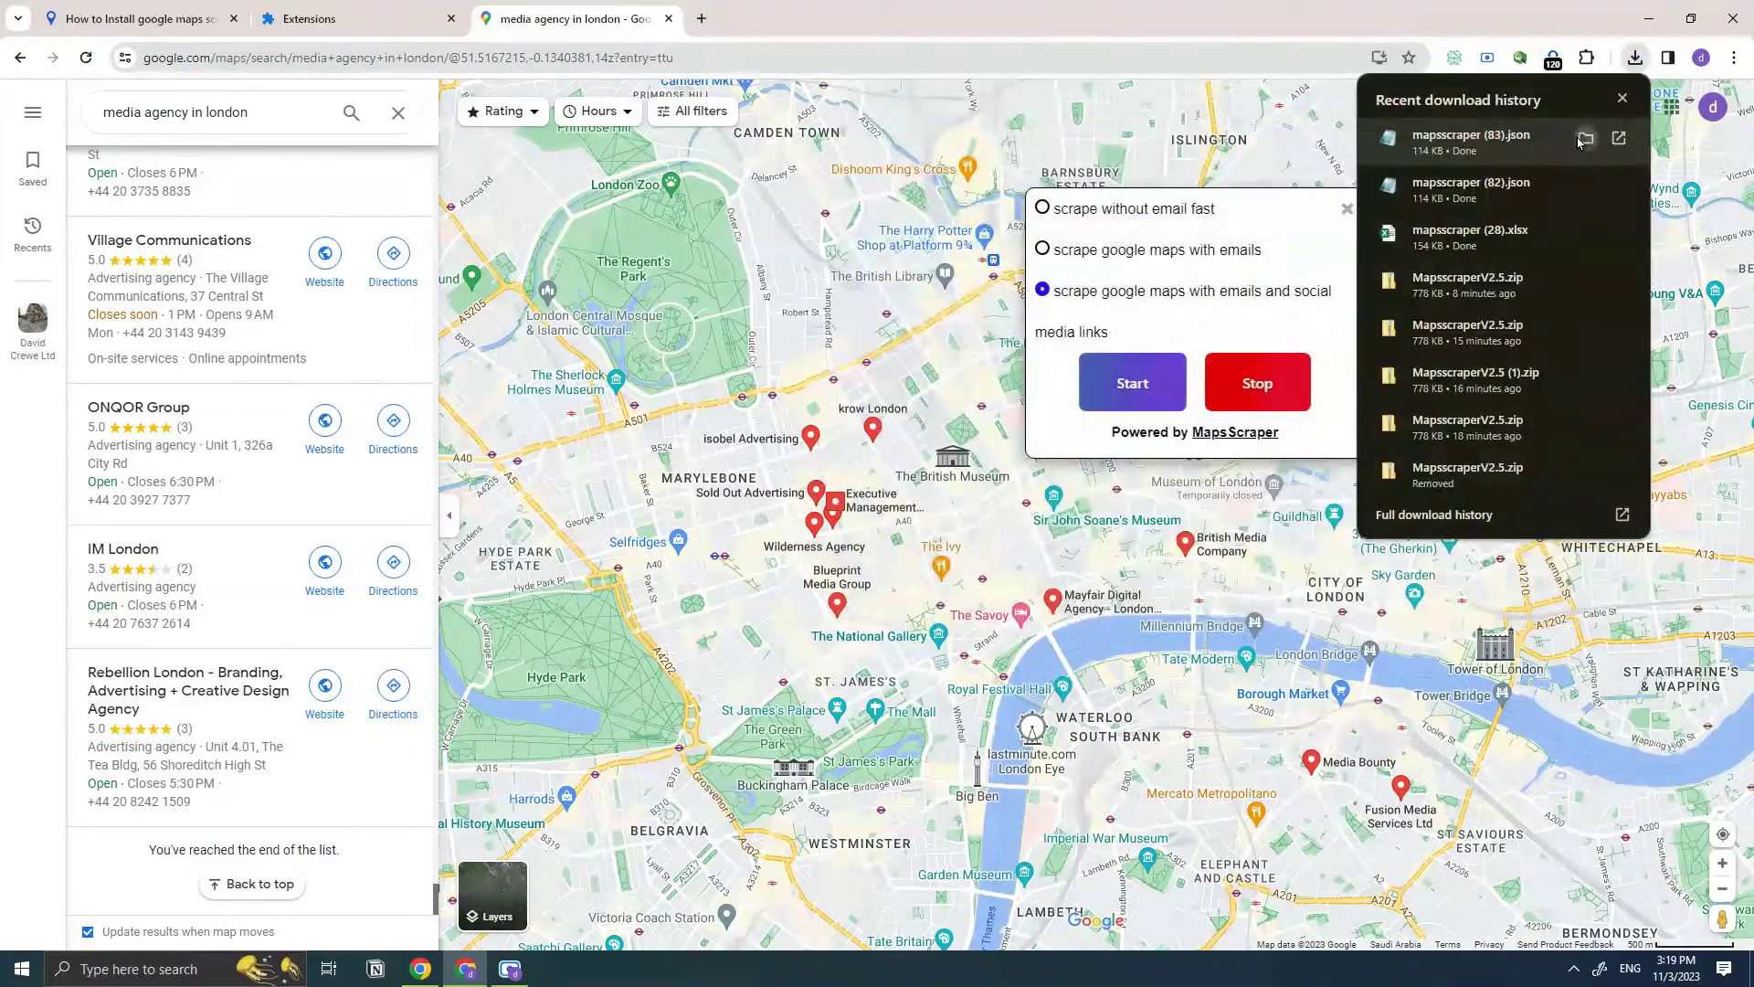
Step: Open the downloaded mapsscraper (83).json from the Downloads folder in Notepad
click(1587, 138)
click(358, 654)
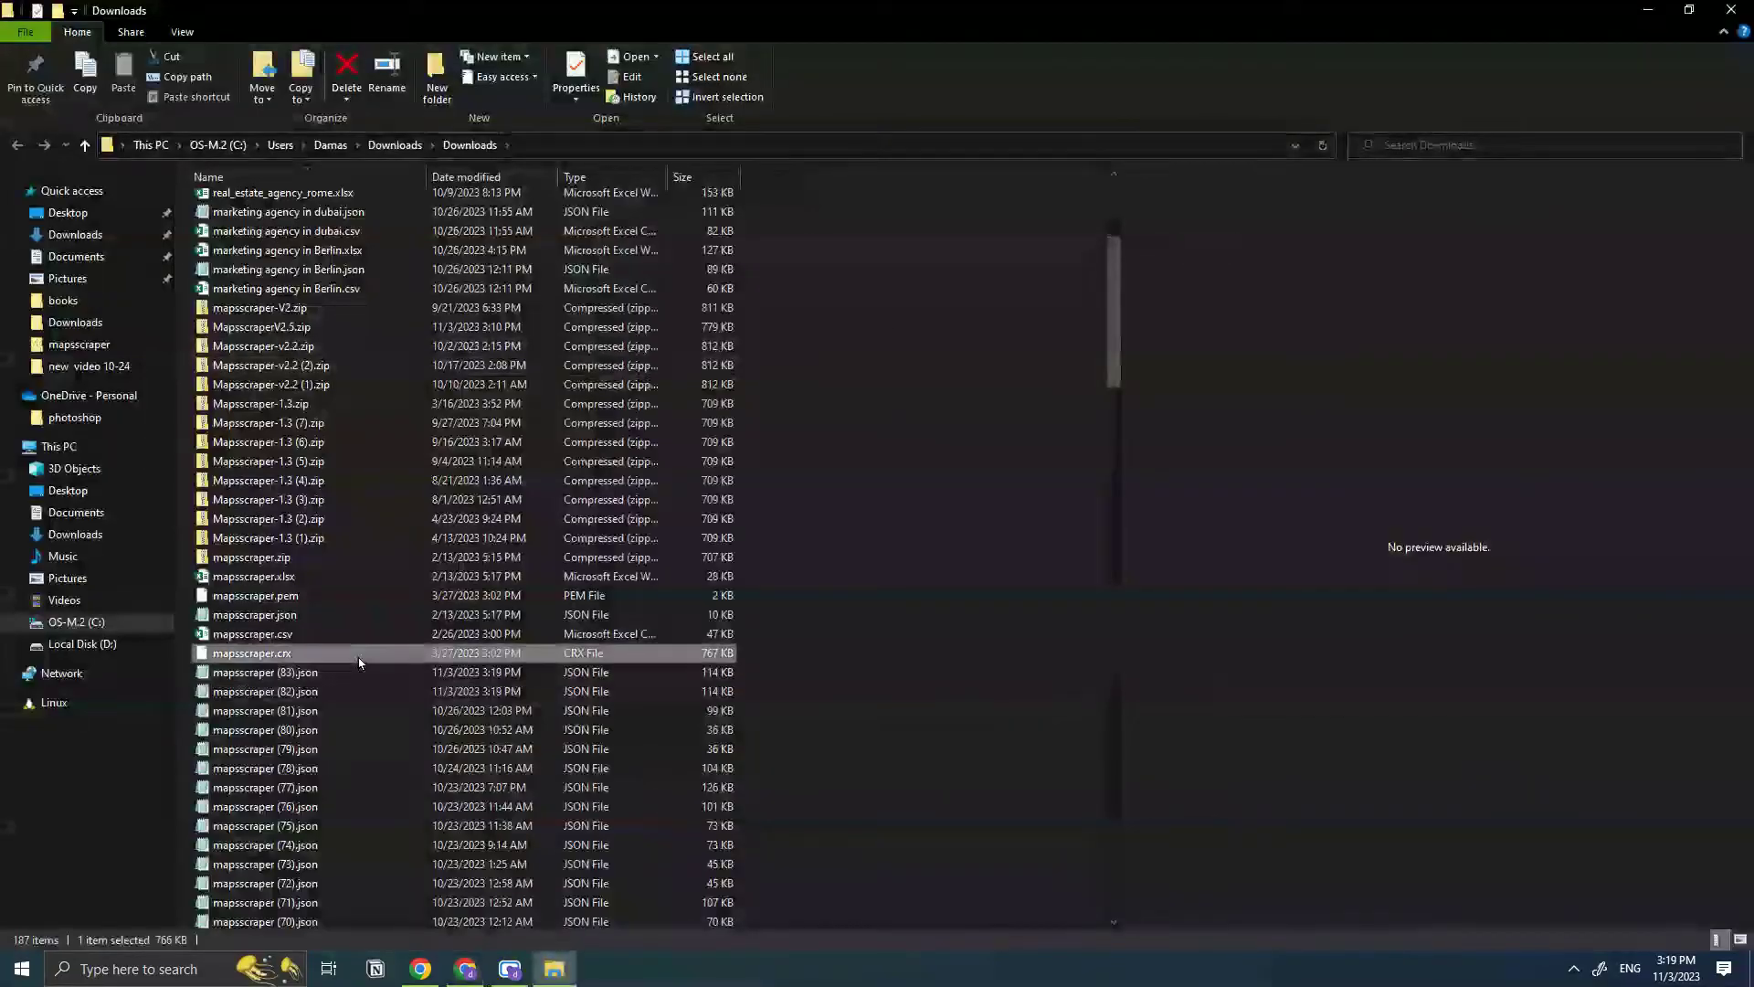
double_click(361, 670)
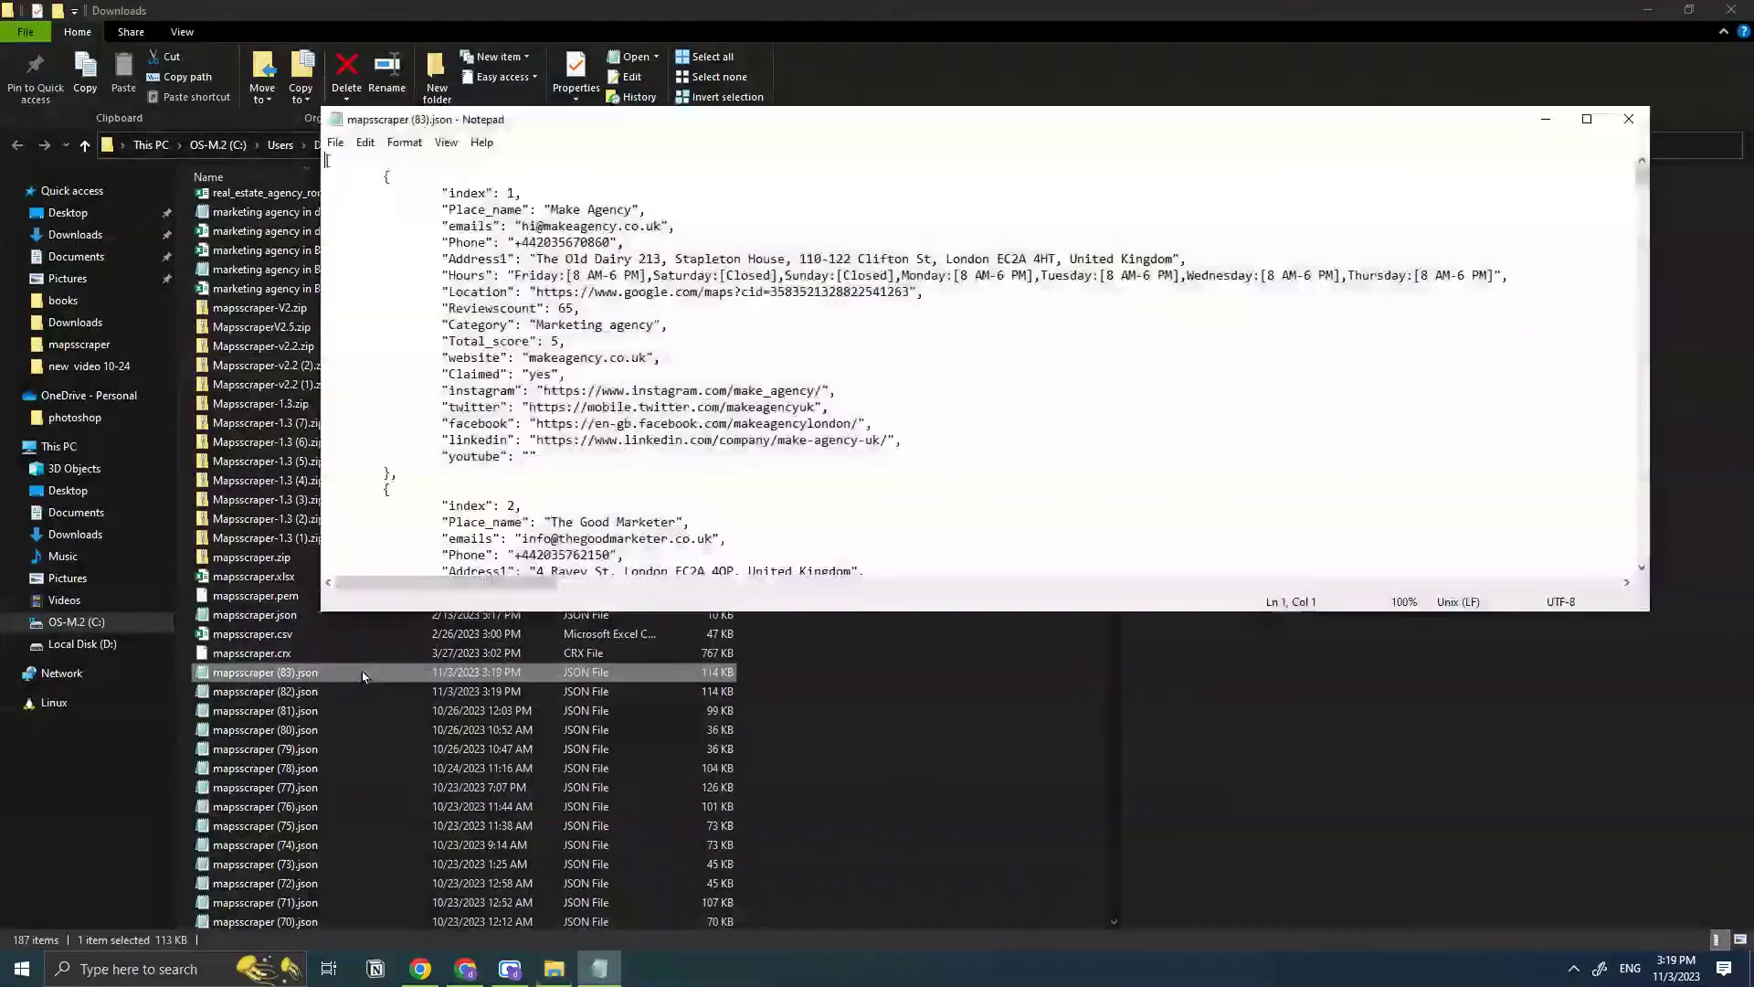
Step: Scroll through the agency emails, phones, hours and social links, then close Notepad and Downloads
scroll(943, 344, down, 2)
scroll(943, 343, down, 10)
scroll(943, 344, down, 12)
scroll(943, 344, down, 10)
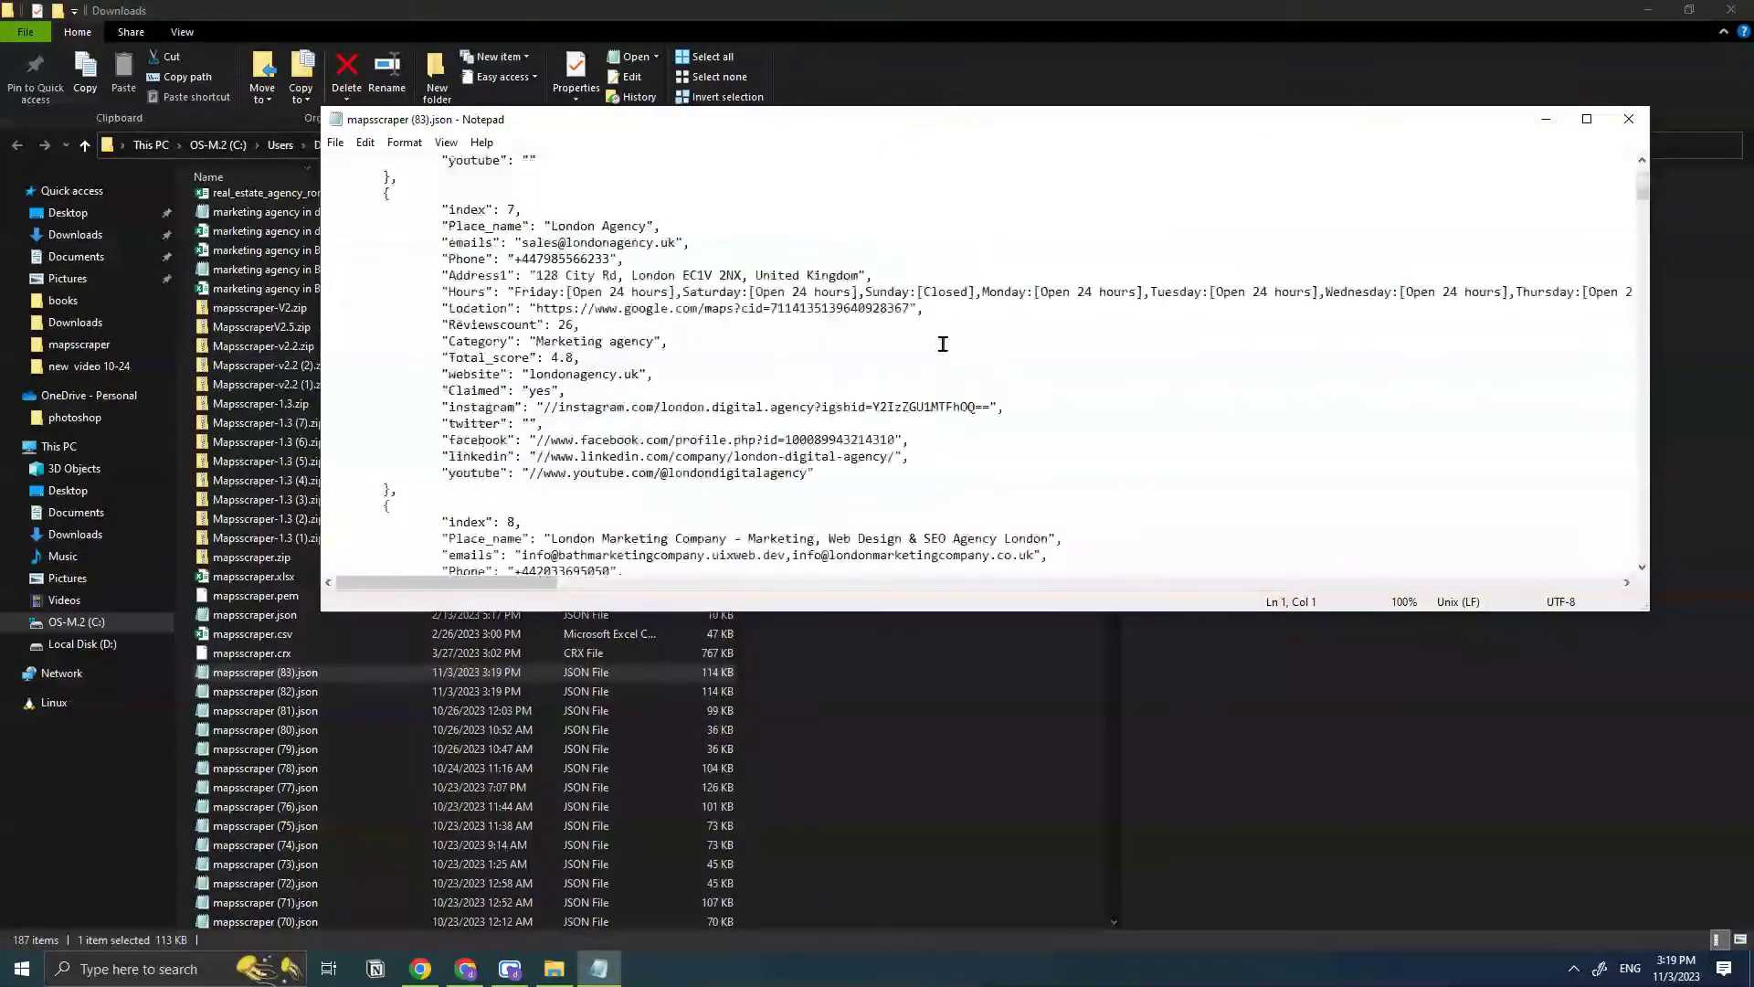
scroll(942, 343, down, 7)
scroll(943, 344, down, 6)
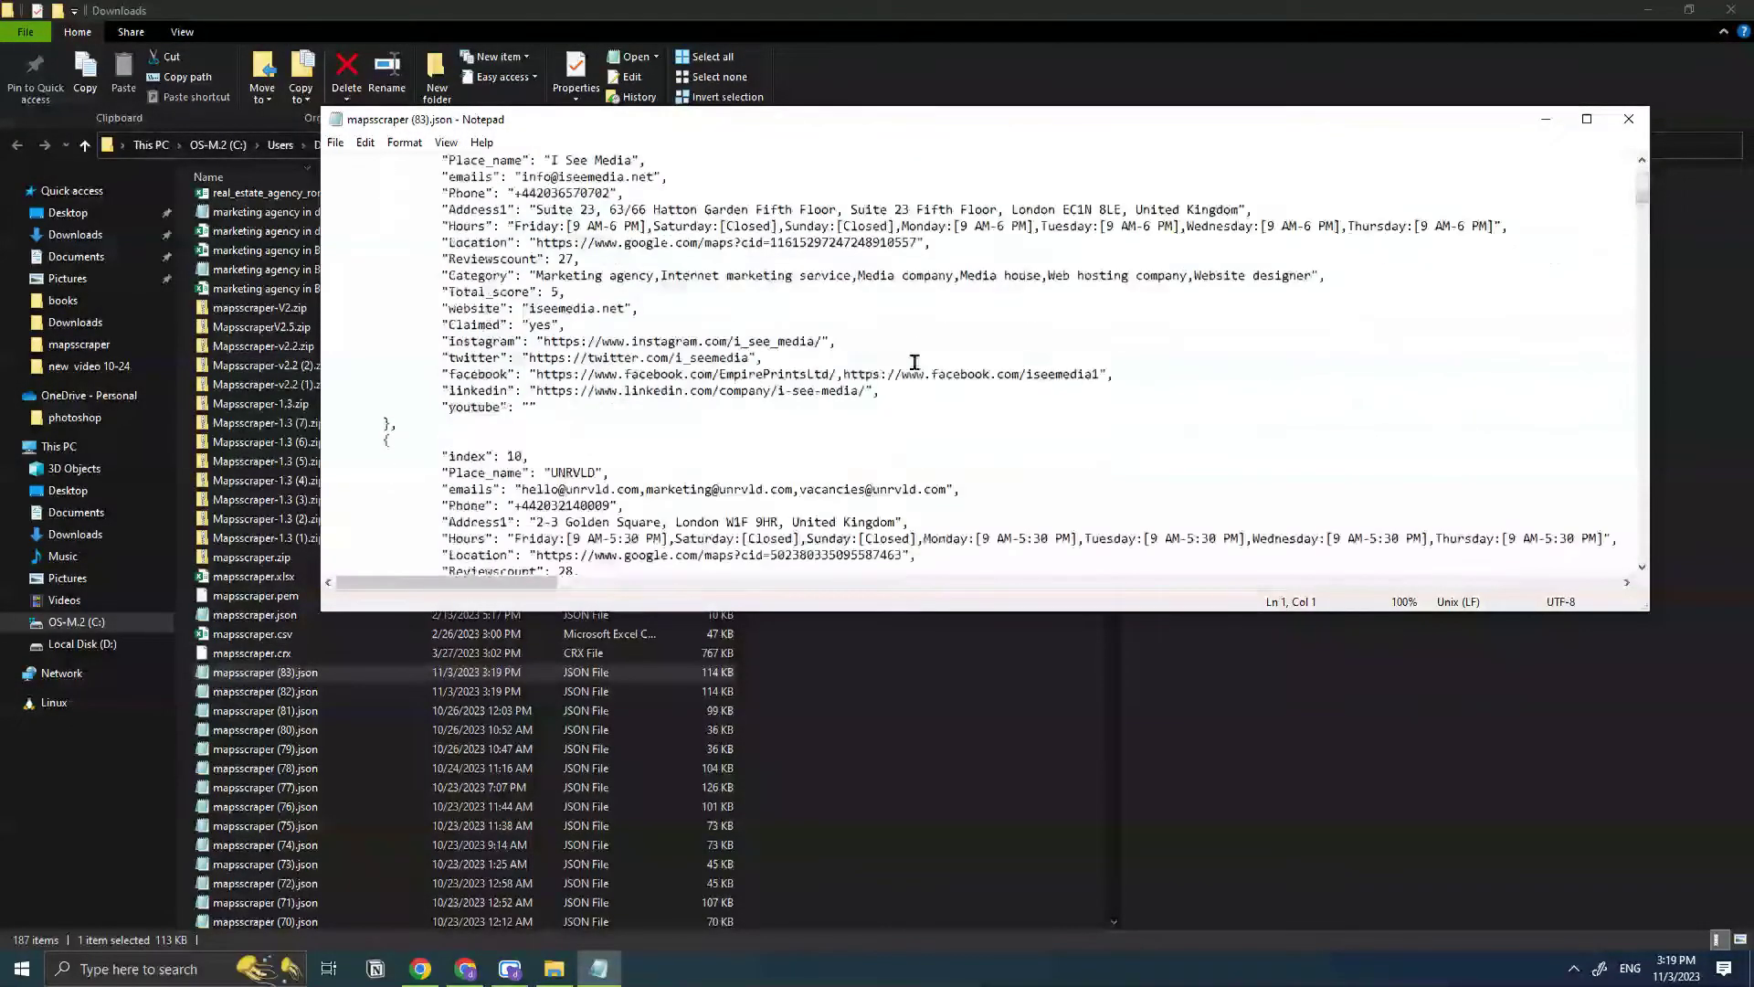
scroll(943, 343, down, 6)
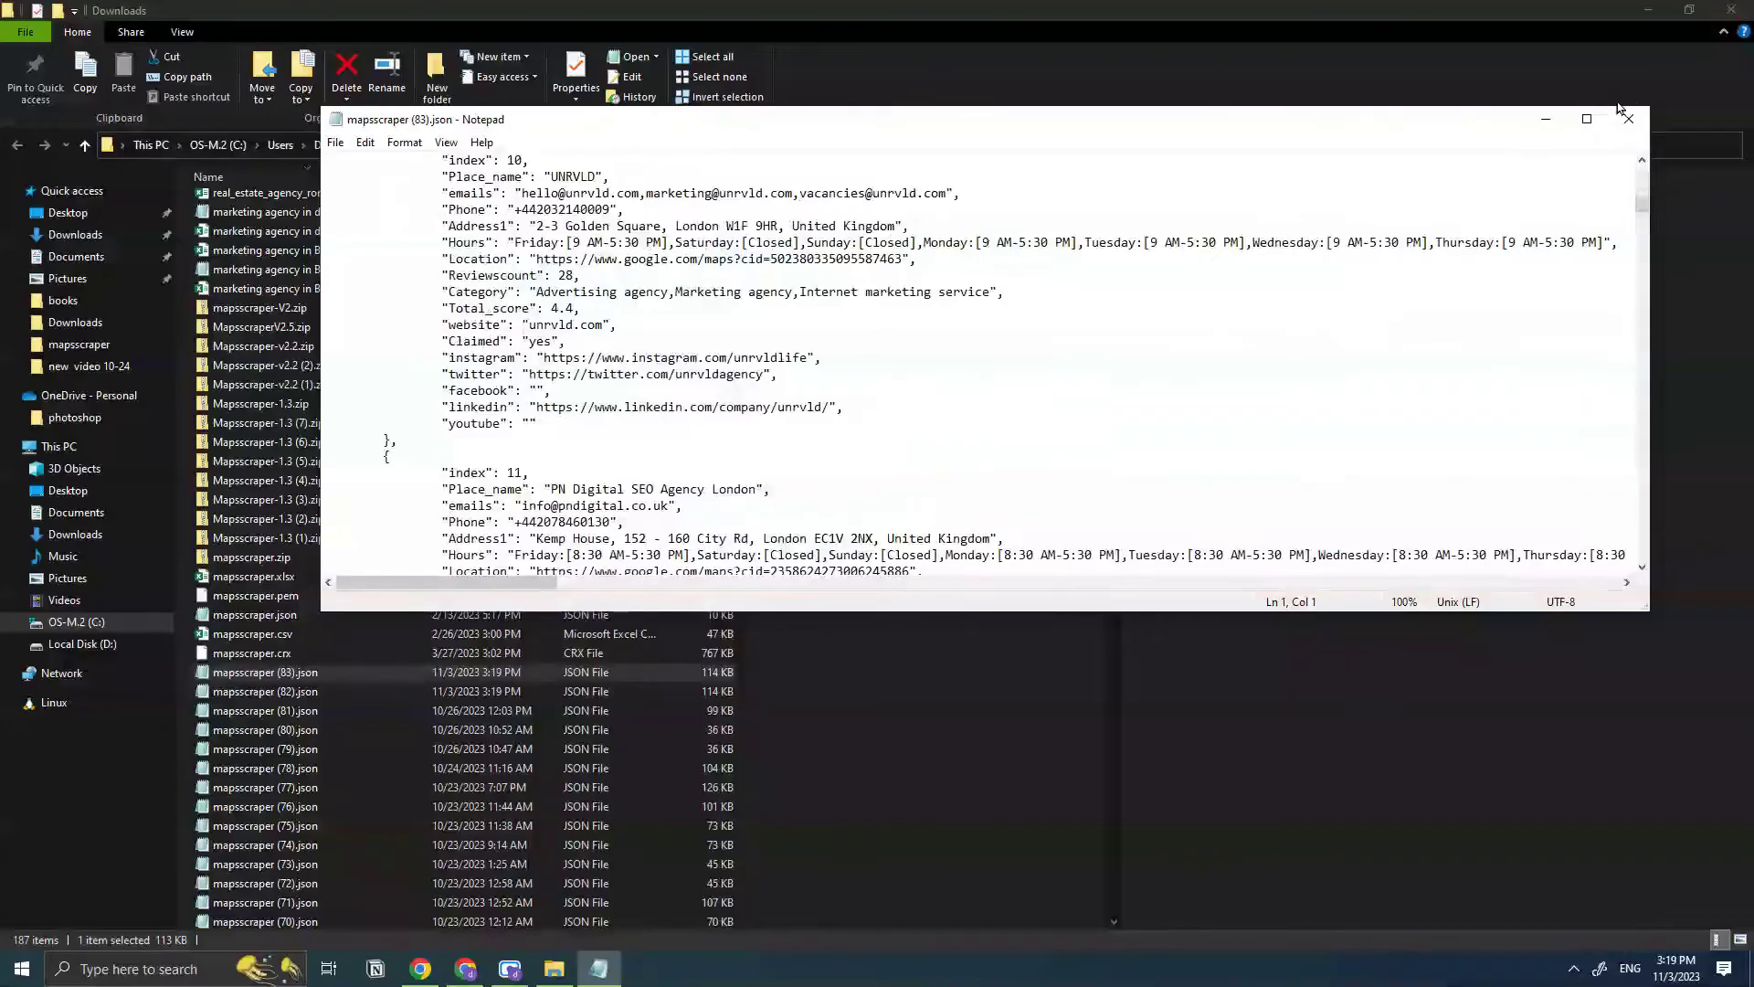
click(1629, 119)
click(1731, 10)
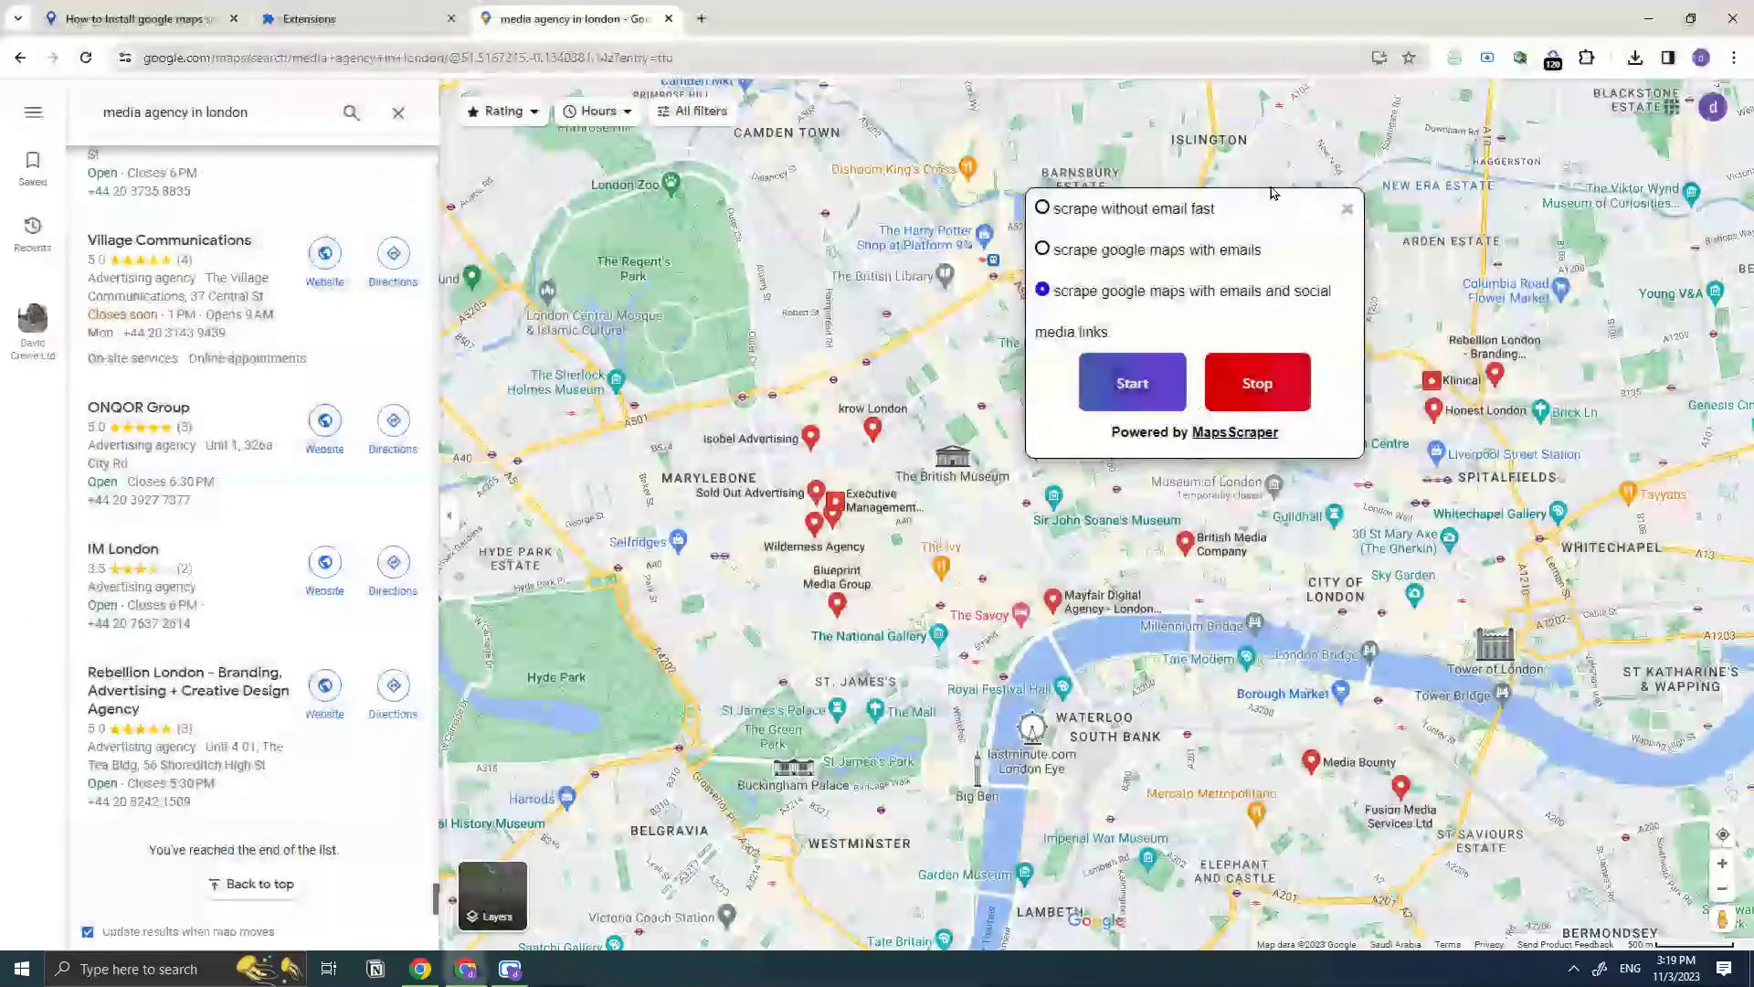